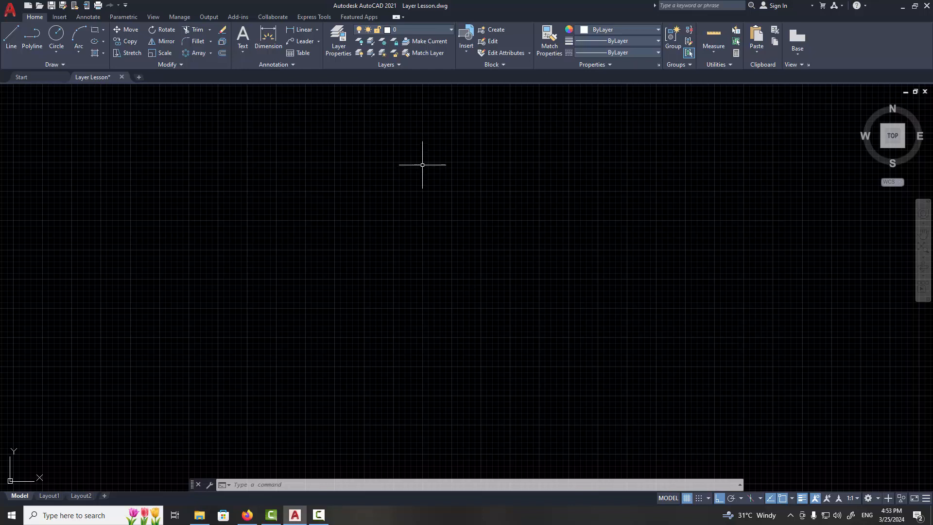
Examine the drawing's layer list and the object colour, lineweight and linetype options.
{"action": "left_click", "coordinate": [451, 30]}
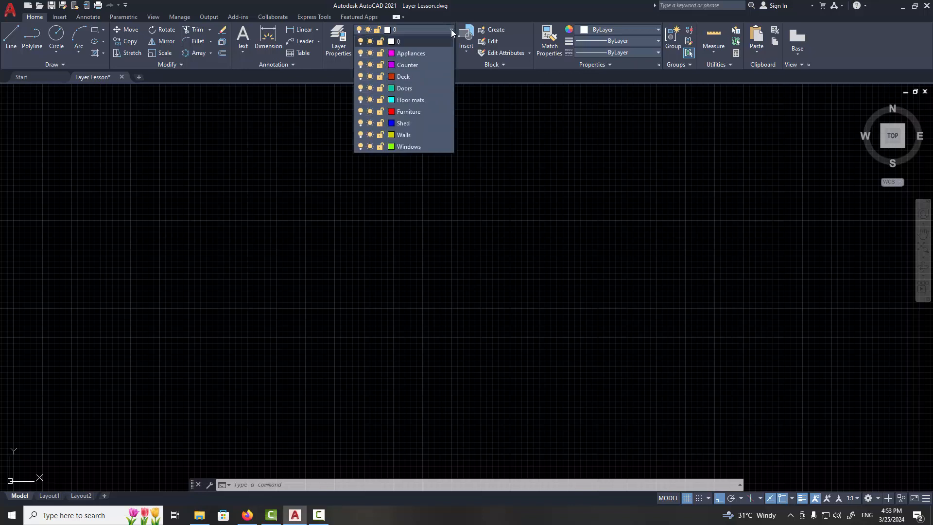
{"action": "left_click", "coordinate": [451, 30]}
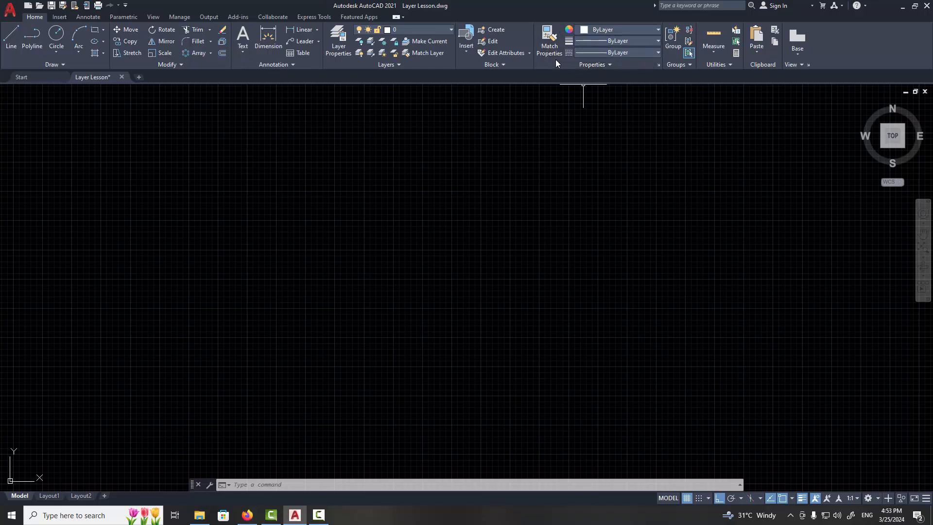
{"action": "left_click", "coordinate": [597, 33]}
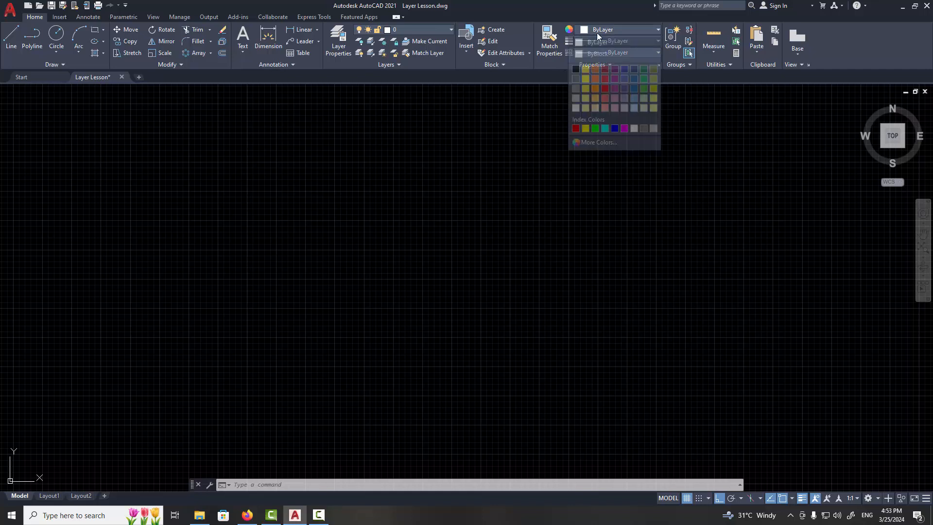
{"action": "left_click", "coordinate": [599, 30]}
{"action": "left_click", "coordinate": [597, 41]}
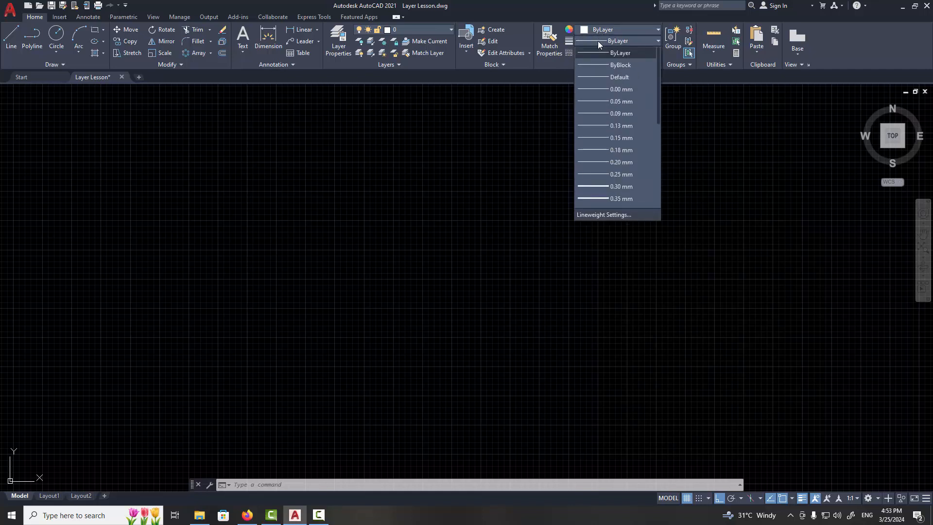
{"action": "left_click", "coordinate": [598, 41]}
{"action": "left_click", "coordinate": [593, 52]}
{"action": "left_click", "coordinate": [594, 53]}
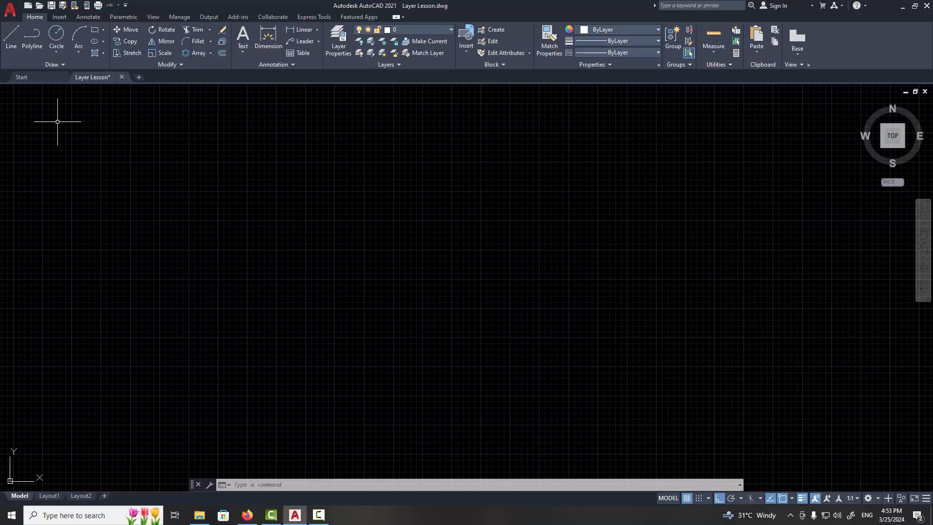
Draw a horizontal line near the middle of the empty drawing area.
{"action": "left_click", "coordinate": [11, 34]}
{"action": "left_click", "coordinate": [376, 242]}
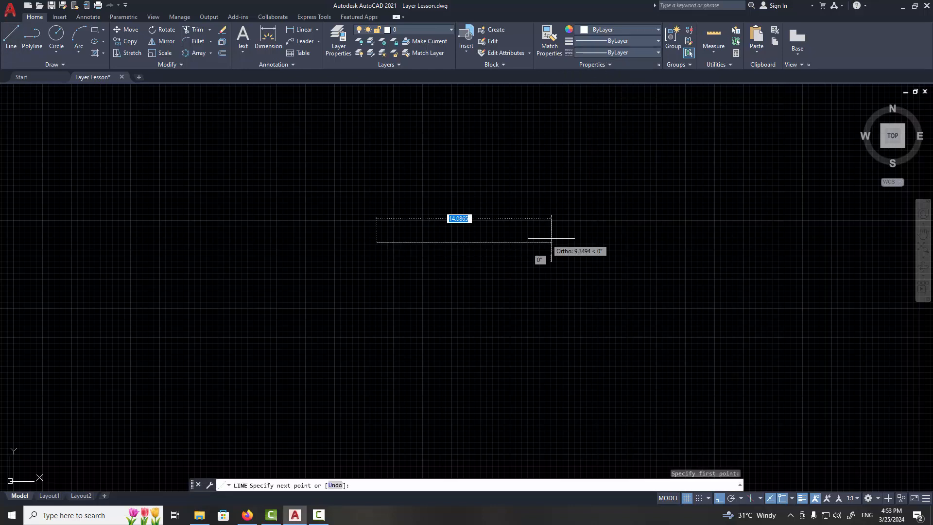
{"action": "left_click", "coordinate": [560, 242]}
{"action": "key", "text": "Return"}
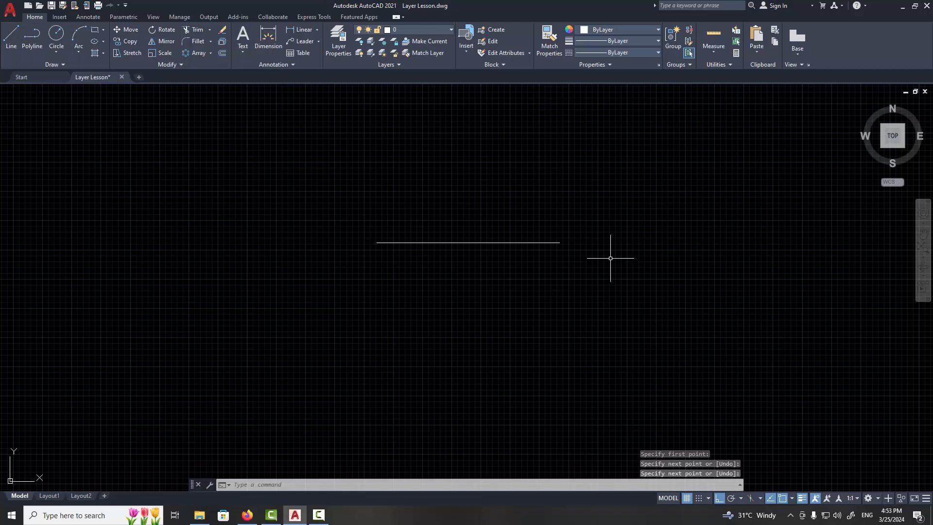
Change the line's colour to orange (248,153,30) and its lineweight to 0.60 mm.
{"action": "left_click", "coordinate": [584, 191]}
{"action": "left_click", "coordinate": [369, 280]}
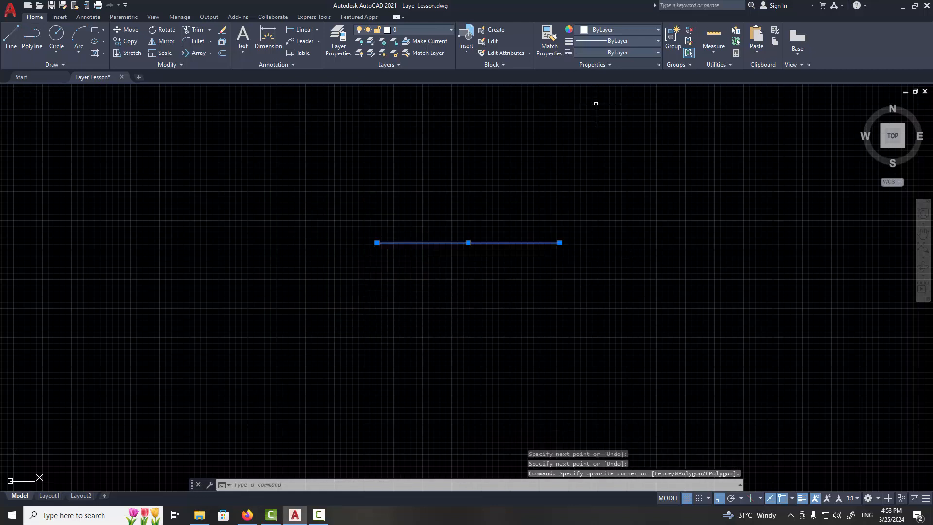
{"action": "left_click", "coordinate": [605, 30]}
{"action": "left_click", "coordinate": [594, 86]}
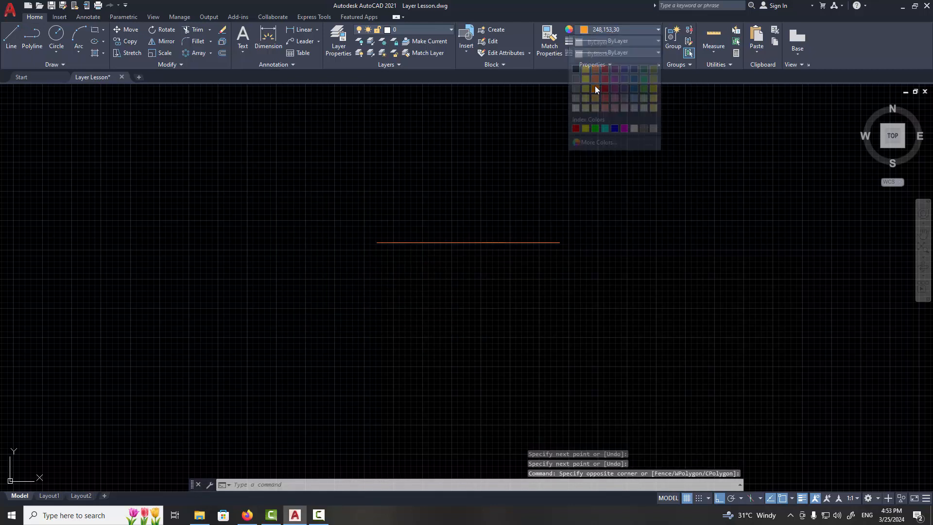
{"action": "left_click", "coordinate": [631, 40]}
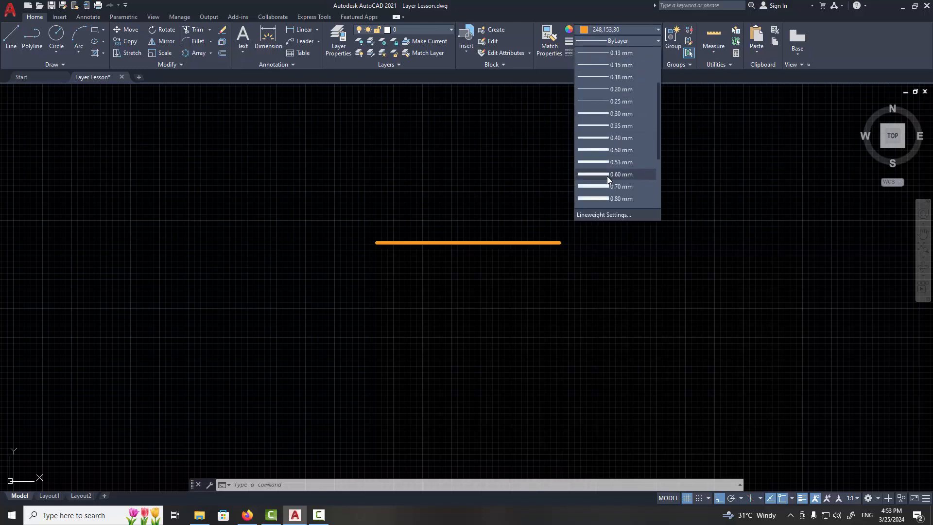
{"action": "left_click", "coordinate": [608, 176]}
{"action": "key", "text": "Escape"}
Change the orange line's linetype to CENTERX2 and clear the selection.
{"action": "left_click", "coordinate": [608, 211]}
{"action": "left_click", "coordinate": [376, 336]}
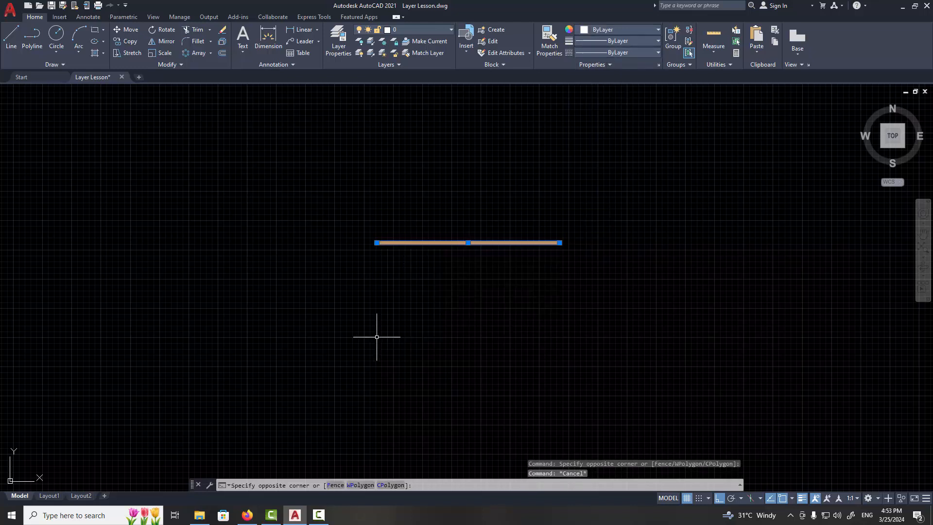
{"action": "left_click", "coordinate": [622, 52]}
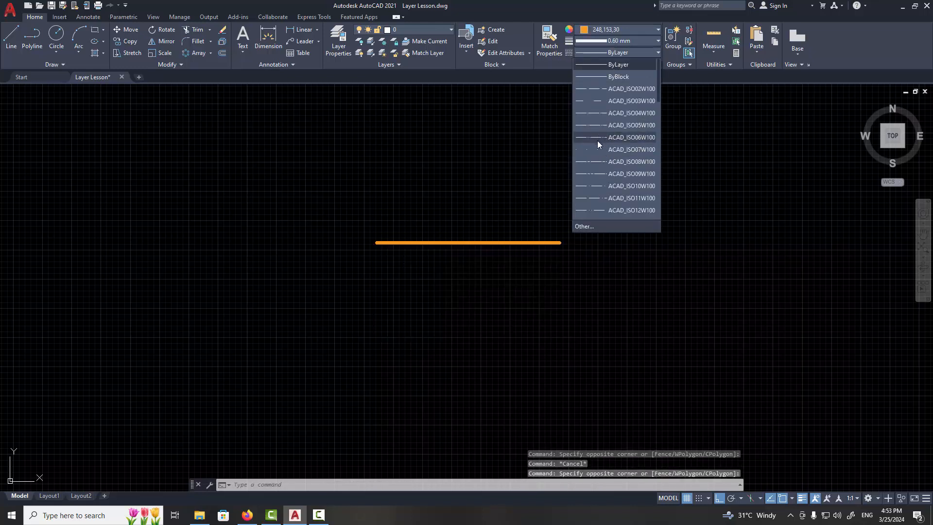
{"action": "scroll", "coordinate": [593, 207], "scroll_direction": "down", "scroll_amount": 1}
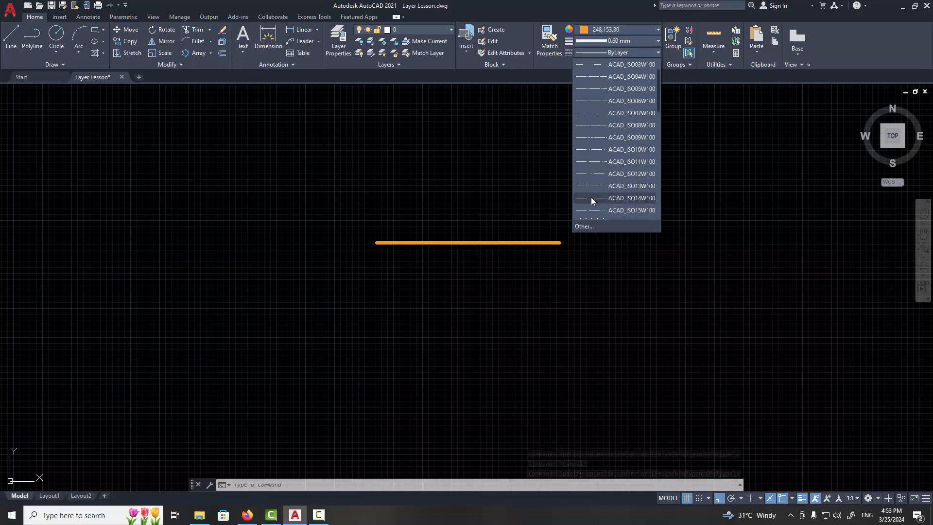
{"action": "scroll", "coordinate": [591, 194], "scroll_direction": "down", "scroll_amount": 4}
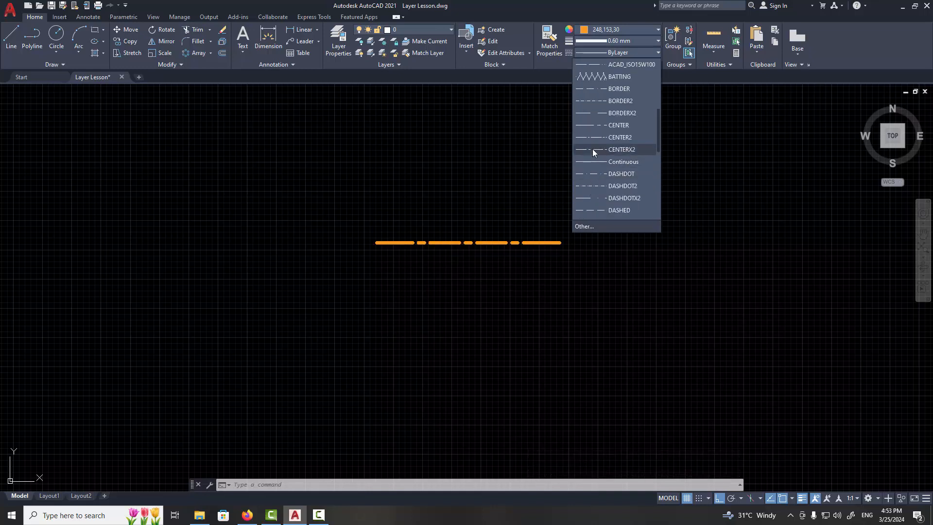
{"action": "left_click", "coordinate": [593, 149]}
{"action": "key", "text": "Escape"}
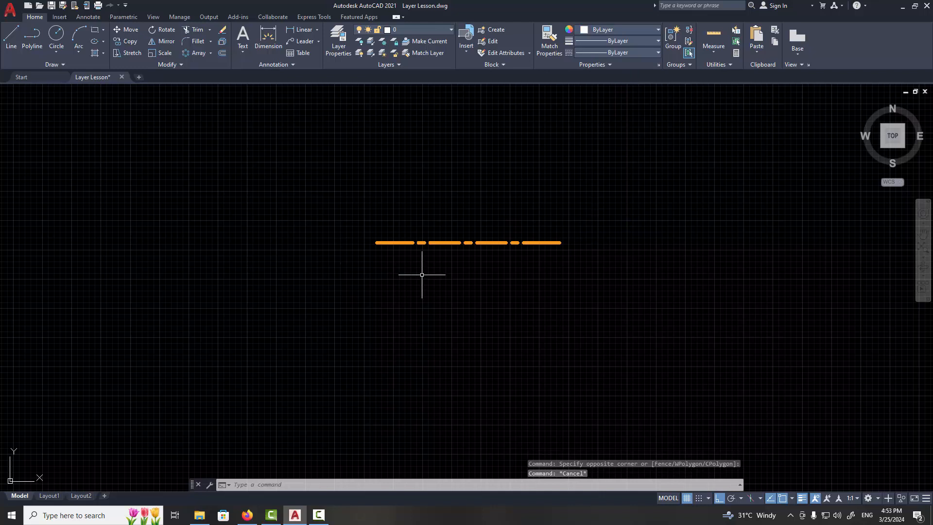
{"action": "key", "text": "Escape"}
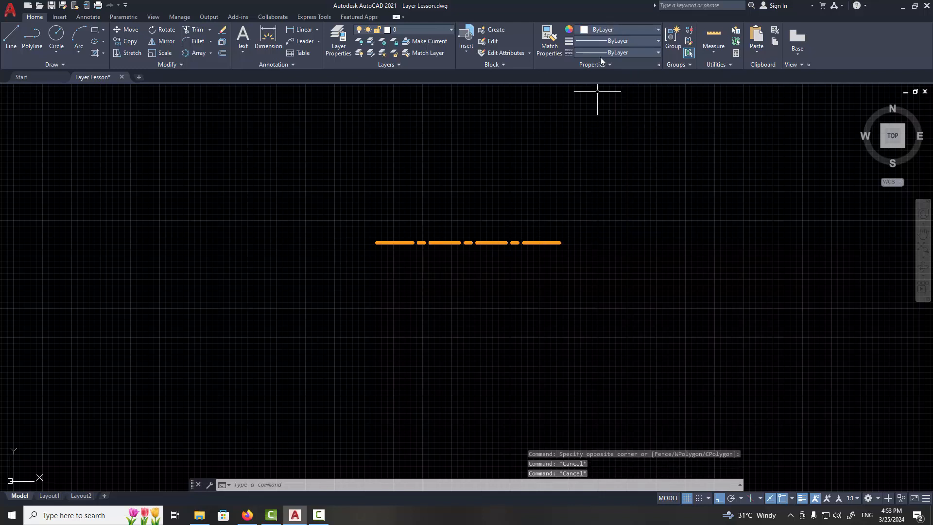
Delete the orange dash-dot line from the drawing.
{"action": "left_click", "coordinate": [603, 173]}
{"action": "left_click", "coordinate": [333, 312]}
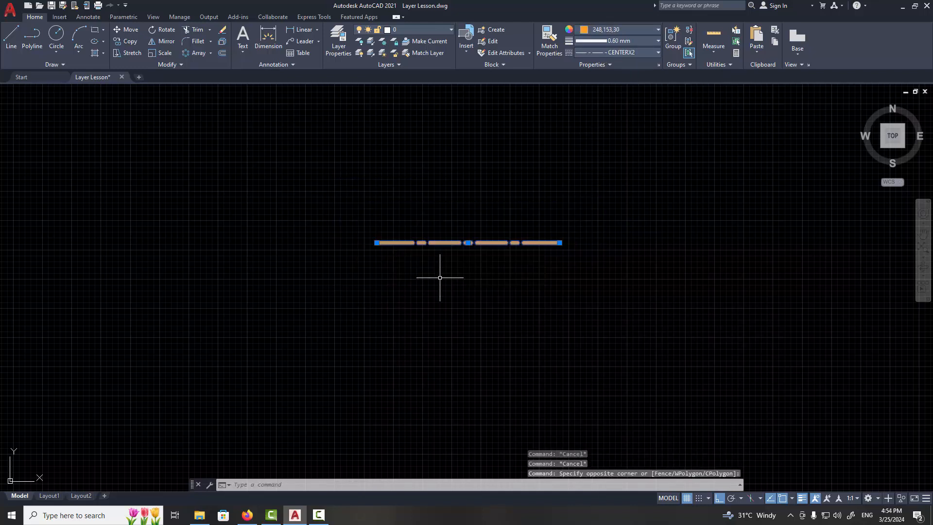
{"action": "key", "text": "Delete"}
Set the current linetype, lineweight and object colour to ByLayer.
{"action": "left_click", "coordinate": [607, 54]}
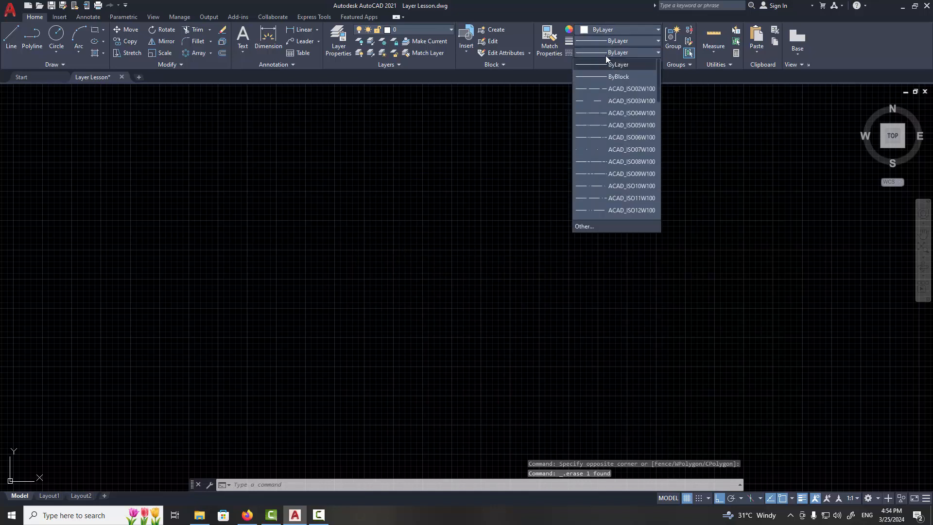
{"action": "left_click", "coordinate": [606, 69]}
{"action": "left_click", "coordinate": [612, 41]}
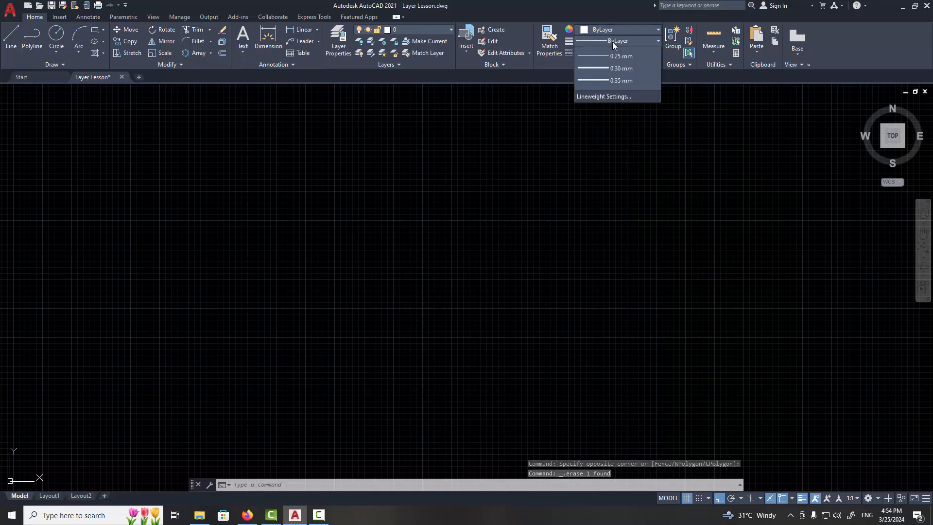
{"action": "left_click", "coordinate": [611, 52]}
{"action": "left_click", "coordinate": [605, 31]}
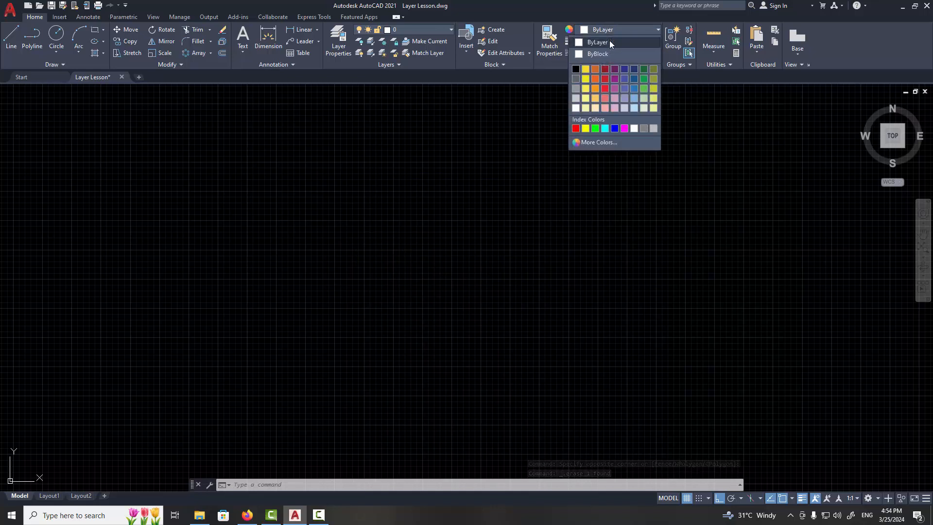
{"action": "left_click", "coordinate": [609, 41]}
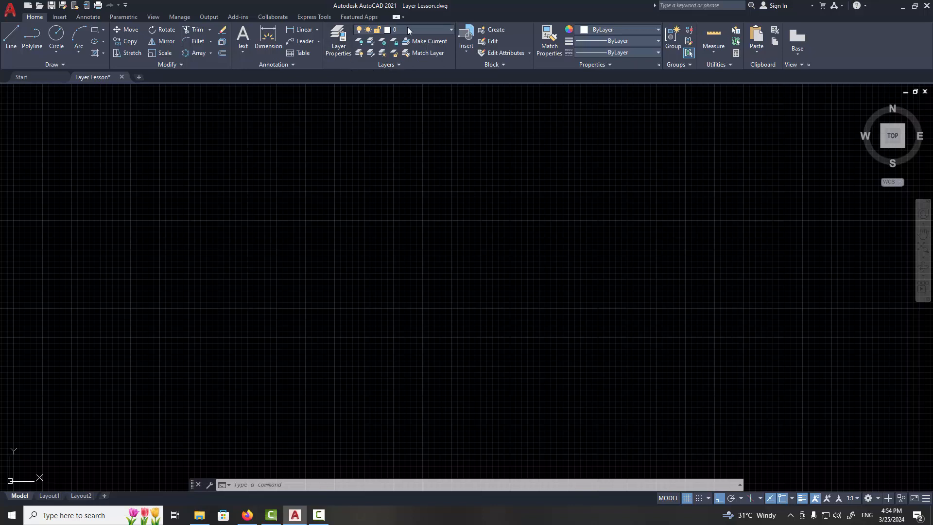
Review the layer list again and check the ByLayer choices for object colour, lineweight and linetype.
{"action": "left_click", "coordinate": [450, 31]}
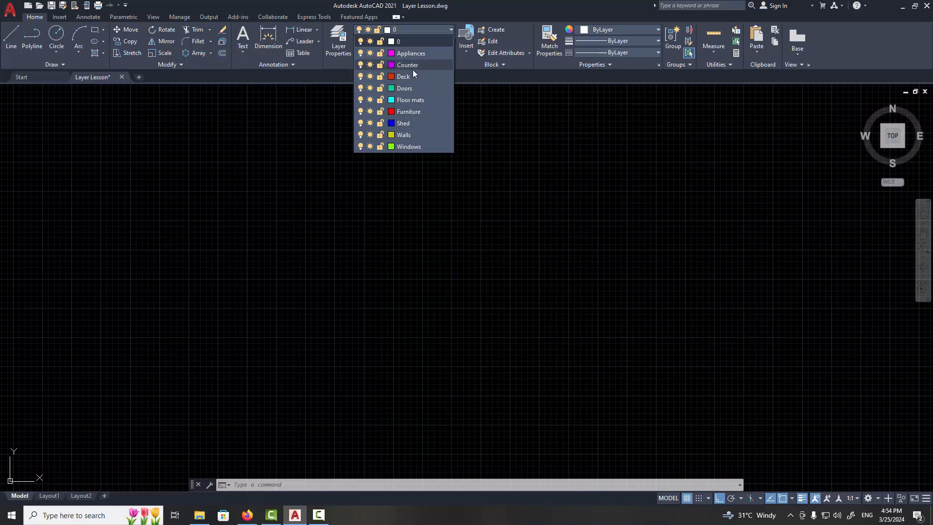
{"action": "left_click", "coordinate": [615, 27]}
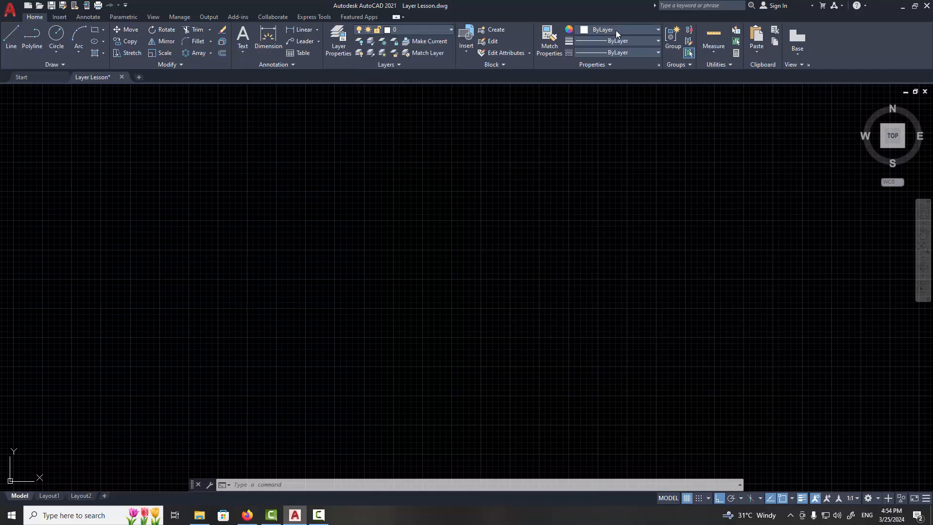
{"action": "left_click", "coordinate": [616, 30]}
{"action": "left_click", "coordinate": [613, 38]}
{"action": "left_click", "coordinate": [608, 45]}
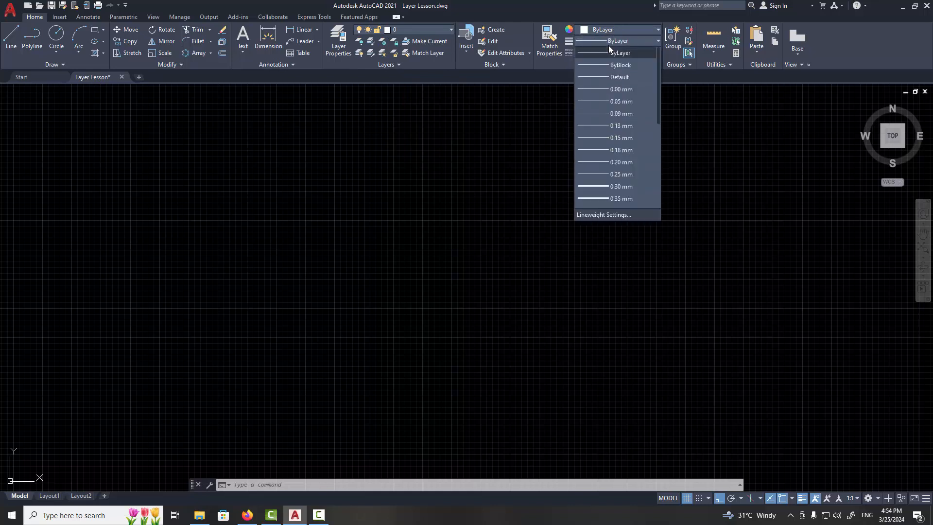
{"action": "left_click", "coordinate": [605, 50]}
{"action": "left_click", "coordinate": [605, 51]}
{"action": "left_click", "coordinate": [617, 56]}
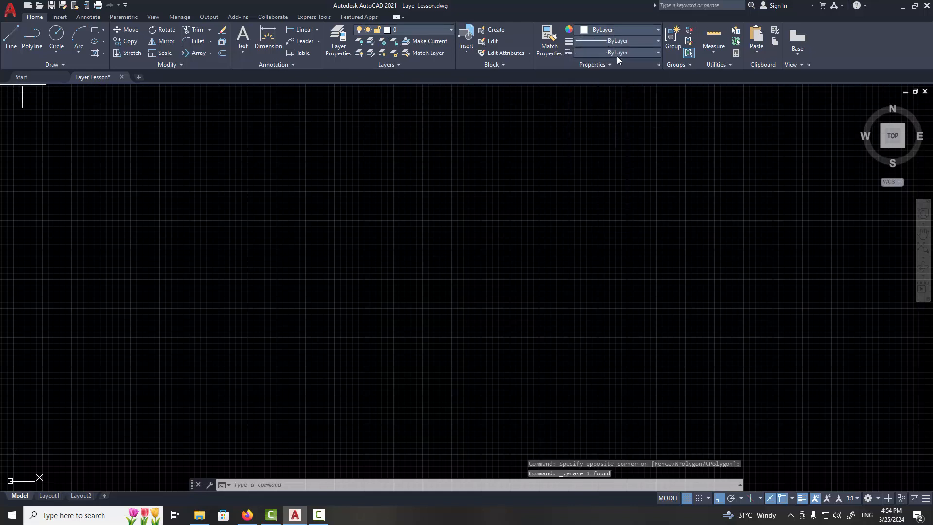
Set the current object colour to Yellow and the current lineweight to 0.09 mm.
{"action": "left_click", "coordinate": [590, 29]}
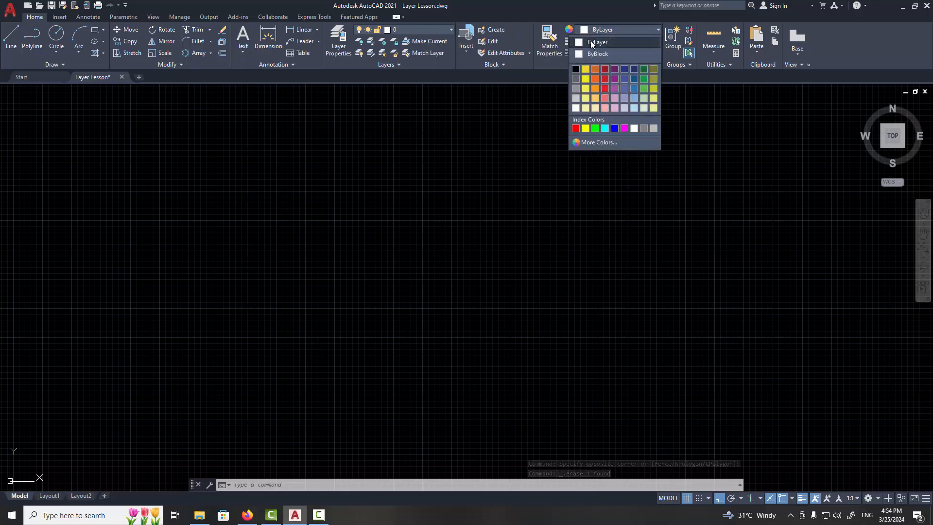
{"action": "left_click", "coordinate": [585, 129]}
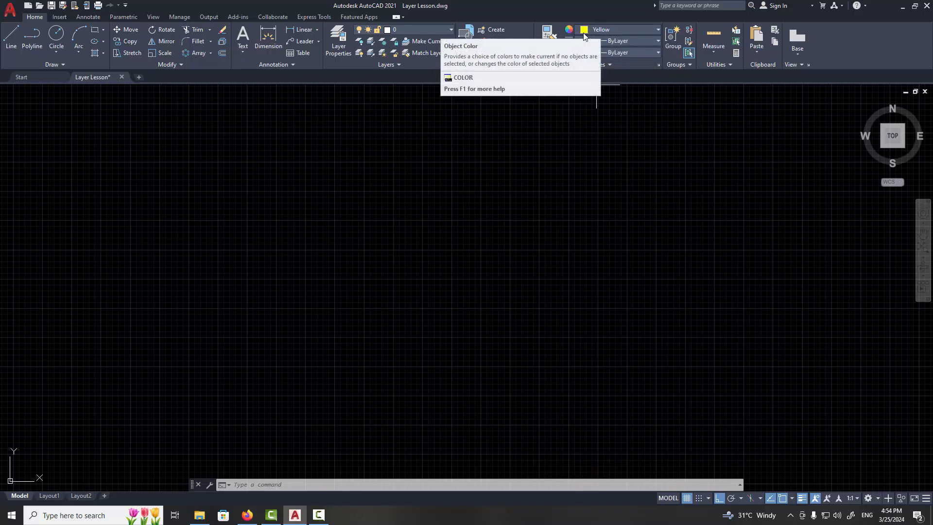
{"action": "left_click", "coordinate": [614, 42]}
{"action": "left_click", "coordinate": [614, 42]}
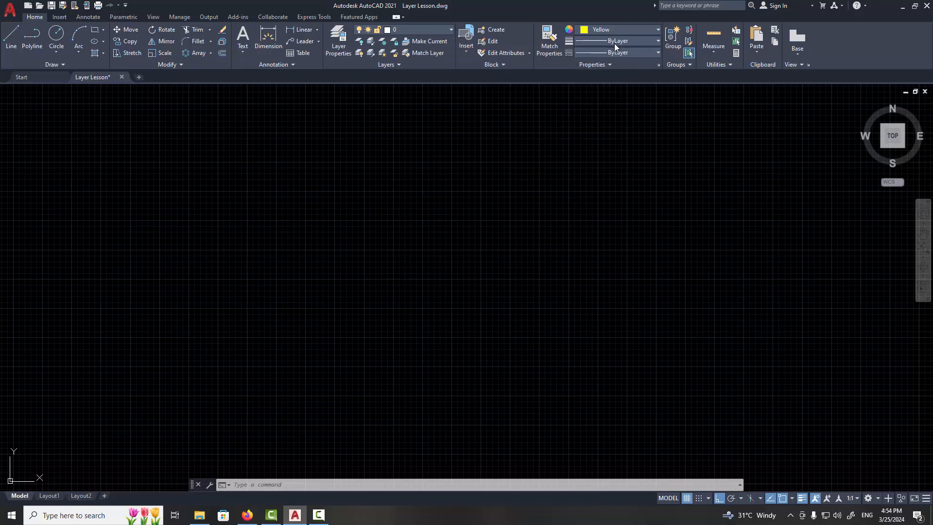
{"action": "left_click", "coordinate": [614, 41]}
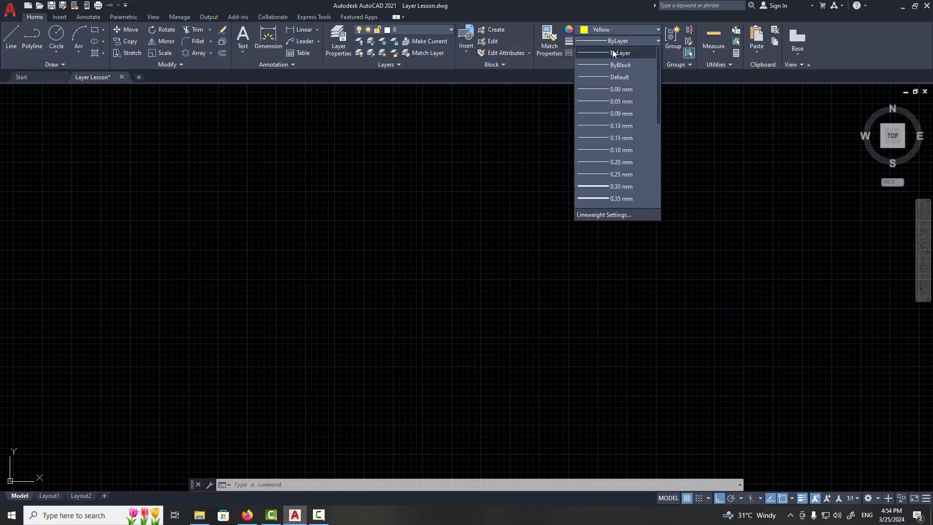
{"action": "left_click", "coordinate": [602, 115]}
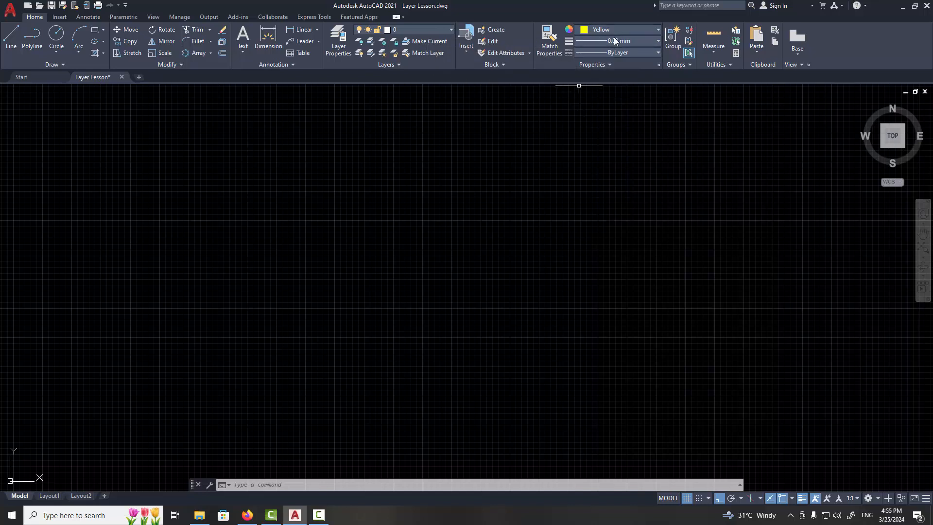
Draw two long horizontal lines, one in the upper half and one in the lower half of the drawing area.
{"action": "key", "text": "l"}
{"action": "key", "text": "Return"}
{"action": "left_click", "coordinate": [287, 215]}
{"action": "left_click", "coordinate": [540, 216]}
{"action": "key", "text": "Return"}
{"action": "key", "text": "Return"}
{"action": "left_click", "coordinate": [274, 342]}
{"action": "left_click", "coordinate": [562, 342]}
{"action": "key", "text": "Return"}
Draw two long vertical lines that both cross the two horizontal lines.
{"action": "key", "text": "Return"}
{"action": "left_click", "coordinate": [324, 436]}
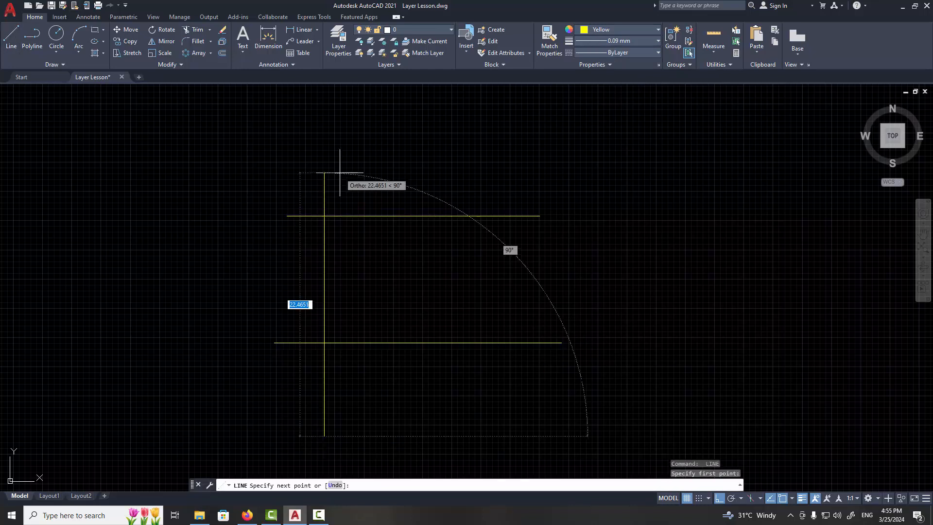
{"action": "left_click", "coordinate": [340, 155]}
{"action": "key", "text": "Return"}
{"action": "key", "text": "Return"}
{"action": "left_click", "coordinate": [429, 426]}
{"action": "left_click", "coordinate": [432, 151]}
{"action": "key", "text": "Return"}
Draw a short horizontal line starting on the left vertical line, between the two long horizontal lines.
{"action": "key", "text": "Return"}
{"action": "left_click", "coordinate": [324, 266]}
{"action": "left_click", "coordinate": [368, 270]}
{"action": "key", "text": "Return"}
{"action": "key", "text": "Return"}
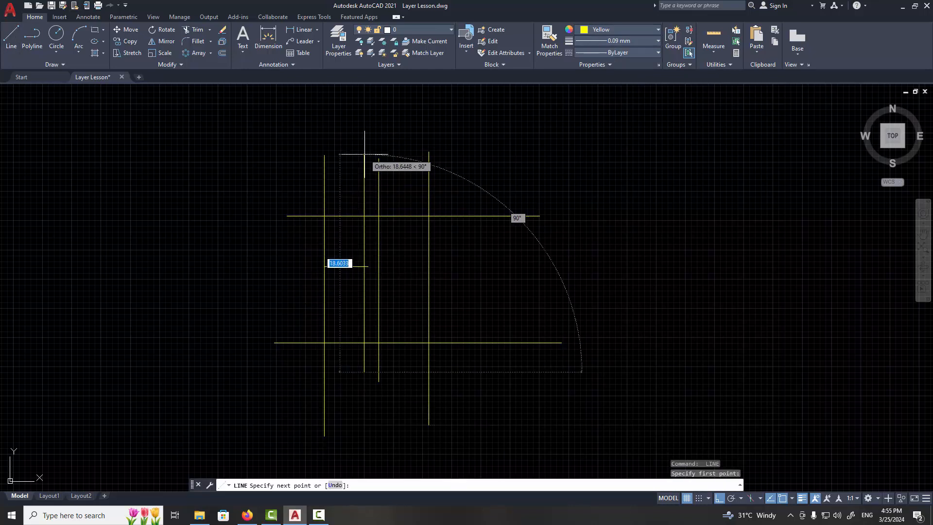
{"action": "left_click", "coordinate": [364, 154]}
{"action": "key", "text": "ctrl+z"}
{"action": "key", "text": "ctrl+z"}
{"action": "key", "text": "ctrl+z"}
{"action": "key", "text": "Escape"}
{"action": "left_click", "coordinate": [391, 252]}
{"action": "left_click", "coordinate": [362, 239]}
{"action": "key", "text": "Delete"}
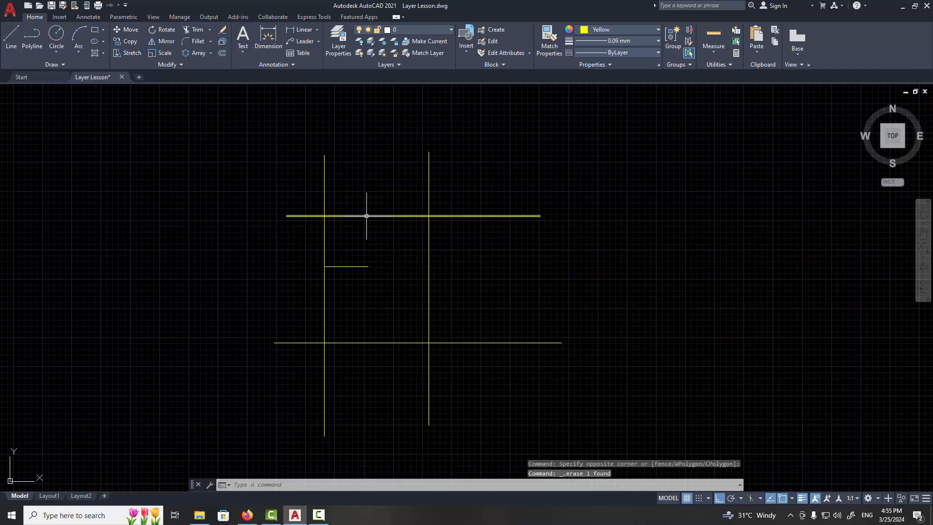
Draw a vertical line through the free end of the short horizontal line, crossing both long horizontal lines.
{"action": "key", "text": "l"}
{"action": "key", "text": "Return"}
{"action": "left_click", "coordinate": [368, 175]}
{"action": "left_click", "coordinate": [367, 381]}
{"action": "key", "text": "Return"}
Draw a horizontal line across the three verticals just above the lower long line, plus a short vertical line crossing both.
{"action": "key", "text": "Return"}
{"action": "left_click", "coordinate": [458, 306]}
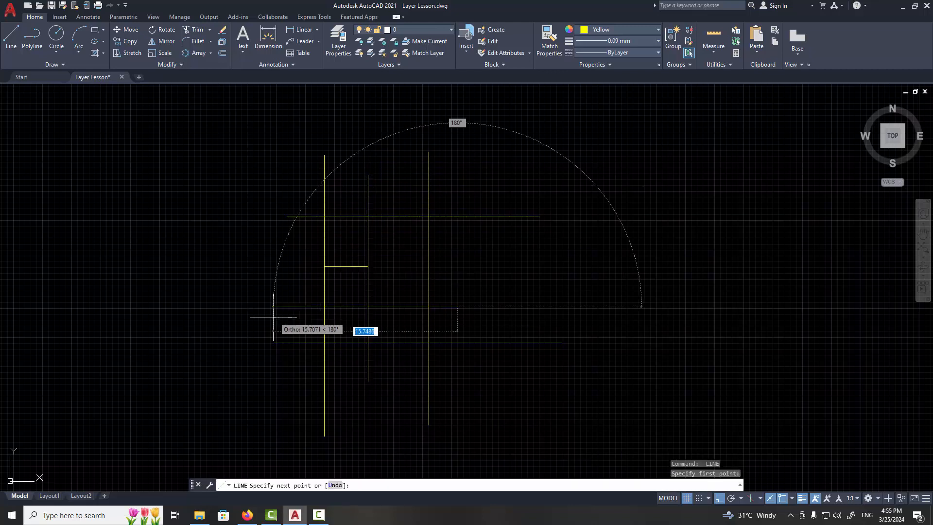
{"action": "left_click", "coordinate": [294, 317]}
{"action": "key", "text": "Return"}
{"action": "key", "text": "Return"}
{"action": "left_click", "coordinate": [350, 358]}
{"action": "left_click", "coordinate": [351, 296]}
{"action": "key", "text": "Return"}
{"action": "key", "text": "Escape"}
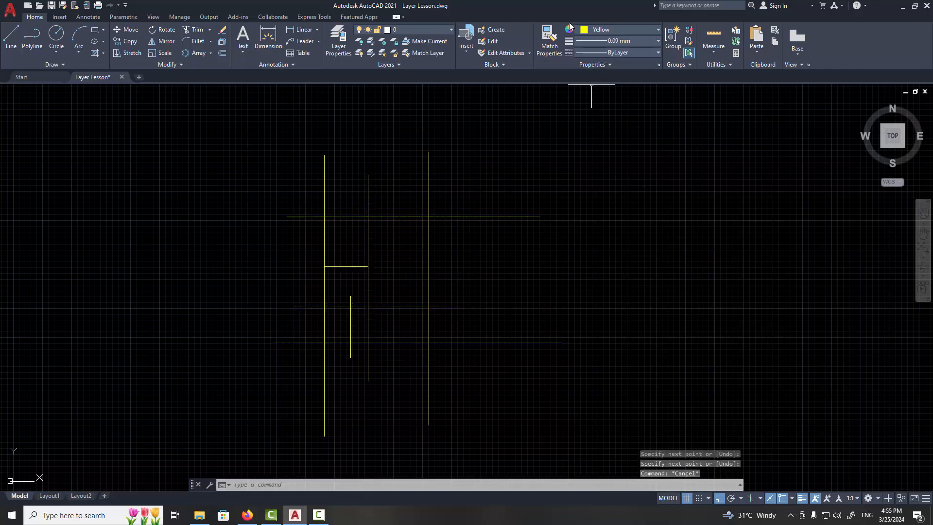
Set the colour for new objects to ByLayer and their lineweight to 0.30 mm.
{"action": "left_click", "coordinate": [11, 38]}
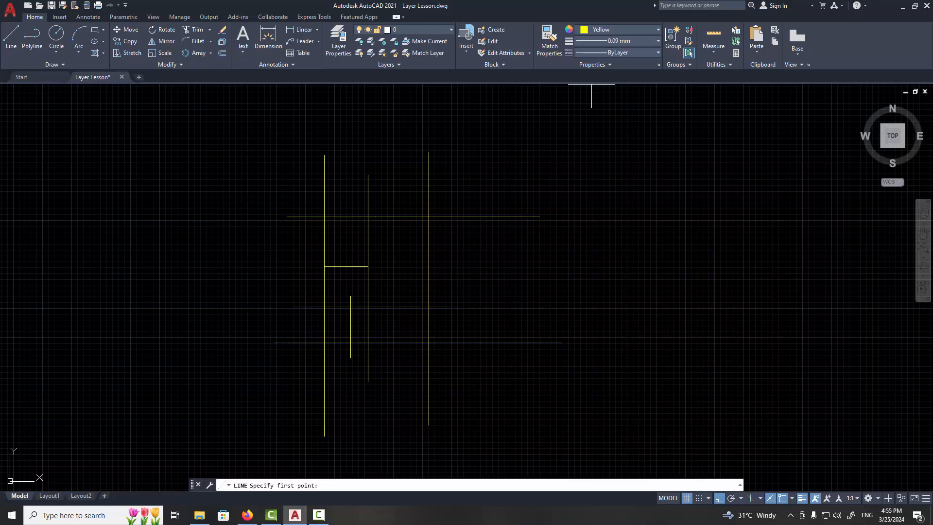
{"action": "left_click", "coordinate": [605, 31]}
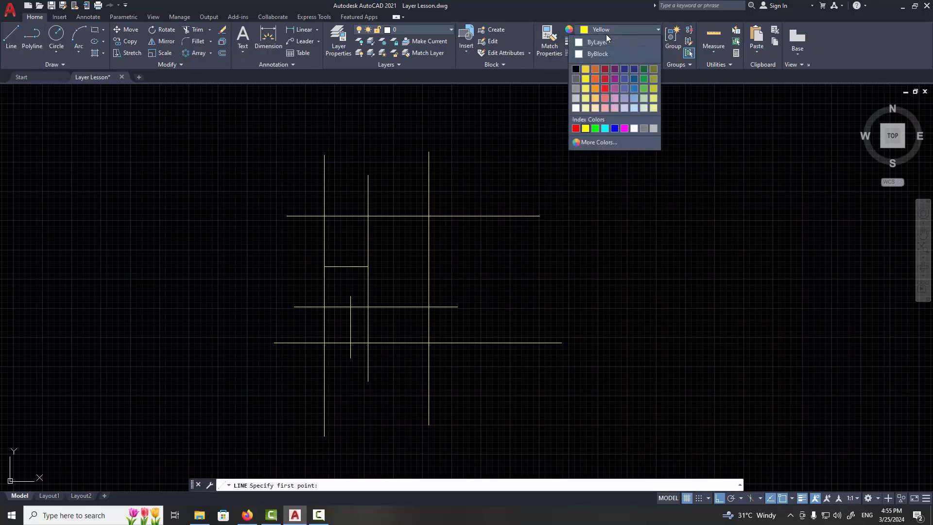
{"action": "left_click", "coordinate": [605, 44]}
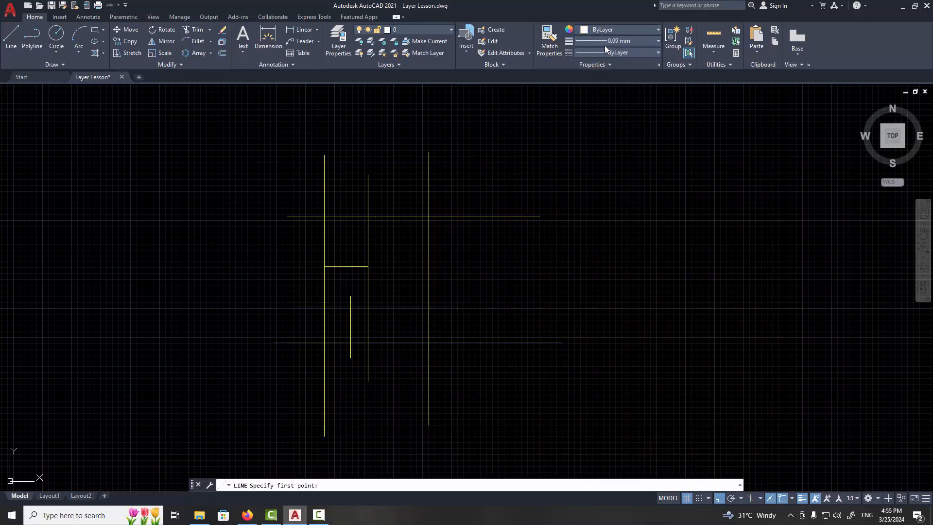
{"action": "left_click", "coordinate": [605, 43]}
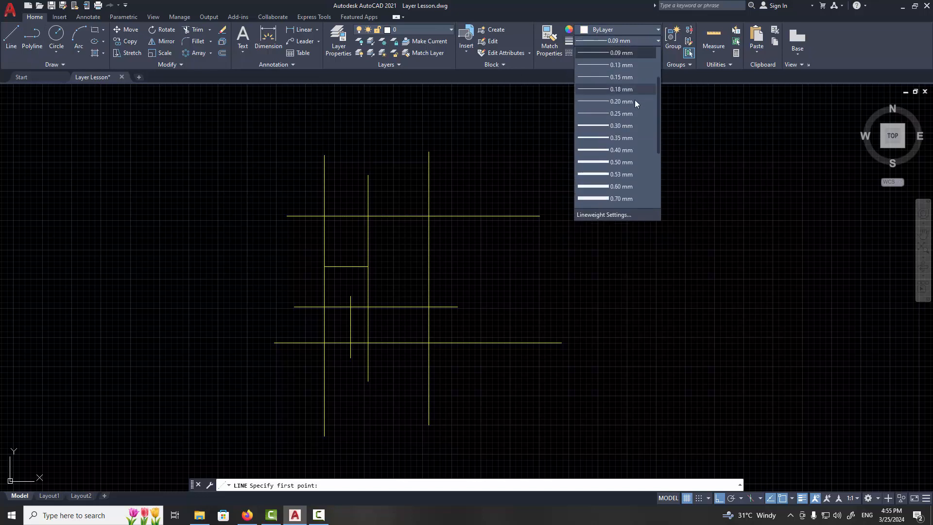
{"action": "left_click", "coordinate": [603, 128]}
Draw a closed eight-sided outline with a stepped left side, following the intersections of the yellow lines.
{"action": "left_click", "coordinate": [12, 38]}
{"action": "left_click", "coordinate": [324, 216]}
{"action": "left_click", "coordinate": [428, 215]}
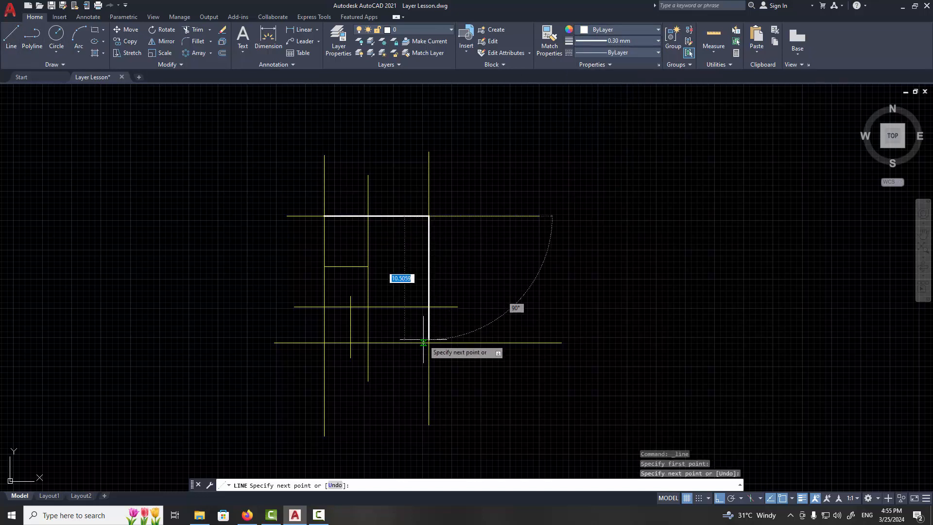
{"action": "left_click", "coordinate": [429, 343]}
{"action": "left_click", "coordinate": [350, 342]}
{"action": "left_click", "coordinate": [350, 307]}
{"action": "left_click", "coordinate": [368, 306]}
{"action": "left_click", "coordinate": [367, 266]}
{"action": "left_click", "coordinate": [324, 266]}
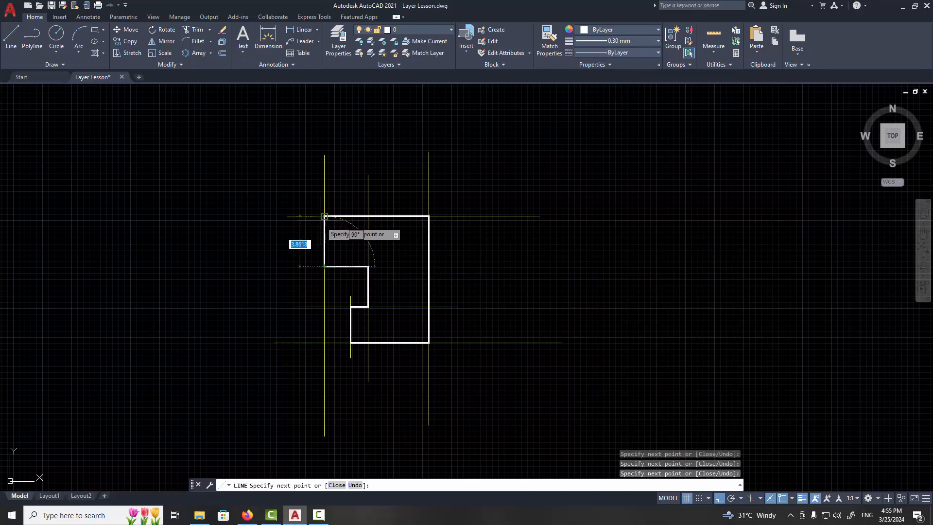
{"action": "left_click", "coordinate": [324, 216]}
{"action": "key", "text": "Return"}
Delete all the yellow horizontal and vertical lines, leaving only the white outline.
{"action": "left_click", "coordinate": [490, 153]}
{"action": "left_click", "coordinate": [447, 403]}
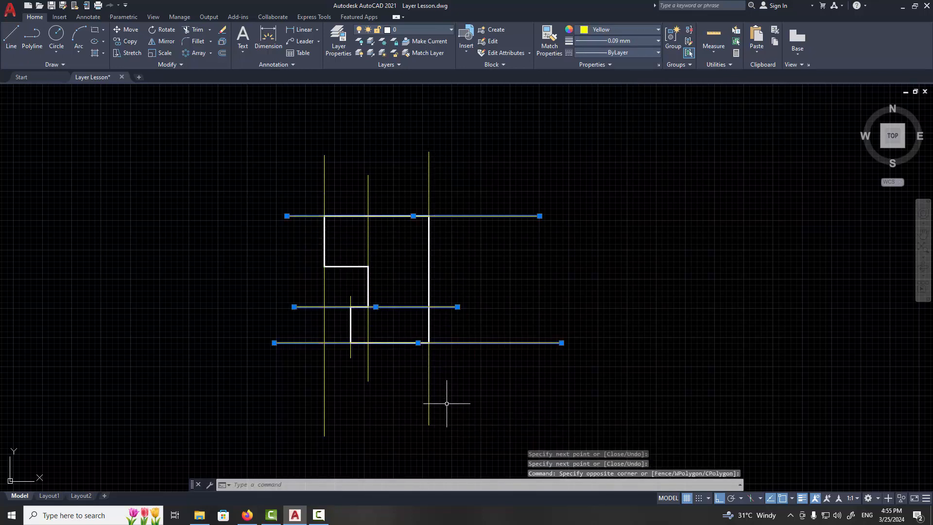
{"action": "key", "text": "Delete"}
{"action": "left_click", "coordinate": [457, 366]}
{"action": "left_click", "coordinate": [281, 376]}
{"action": "key", "text": "Delete"}
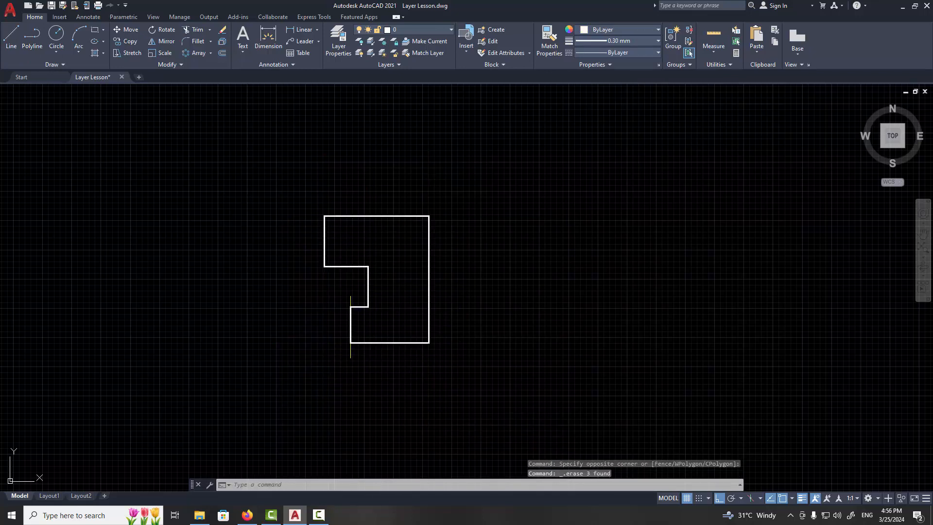
{"action": "left_click", "coordinate": [350, 349]}
{"action": "key", "text": "Delete"}
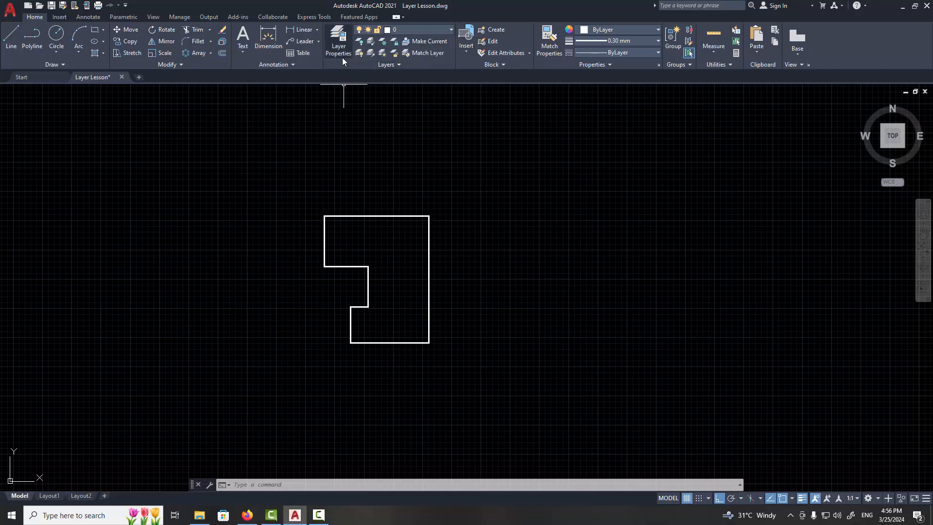
Create a new layer named Construction line in the Layer Properties Manager.
{"action": "left_click", "coordinate": [342, 56]}
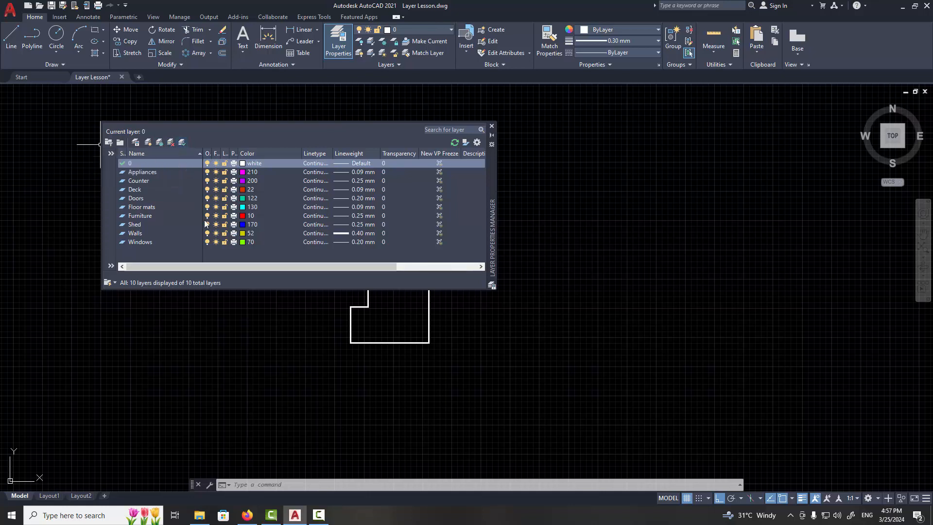
{"action": "left_click", "coordinate": [179, 253]}
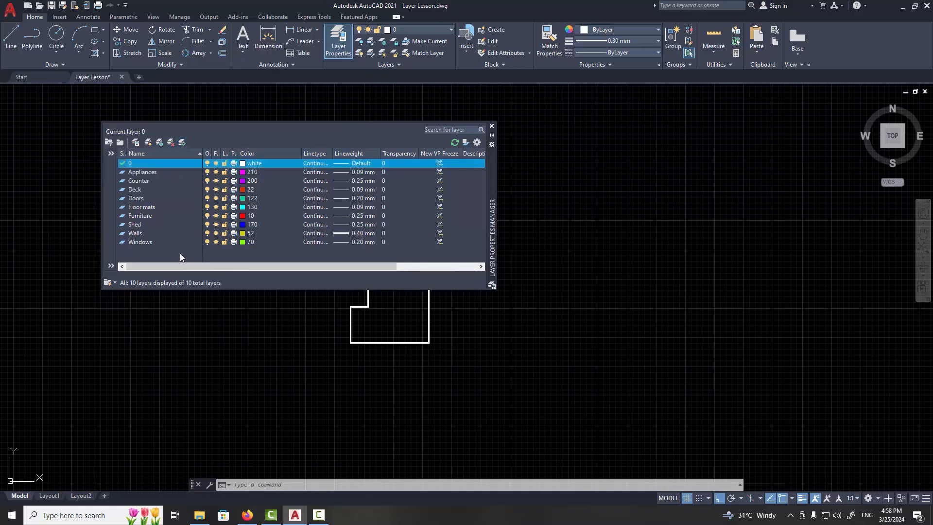
{"action": "left_click", "coordinate": [150, 144]}
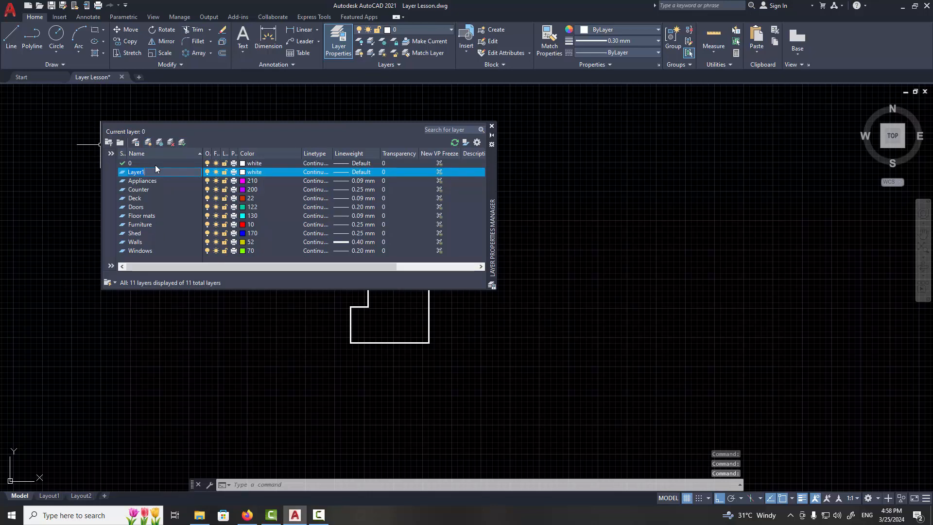
{"action": "type", "text": "Constructio"}
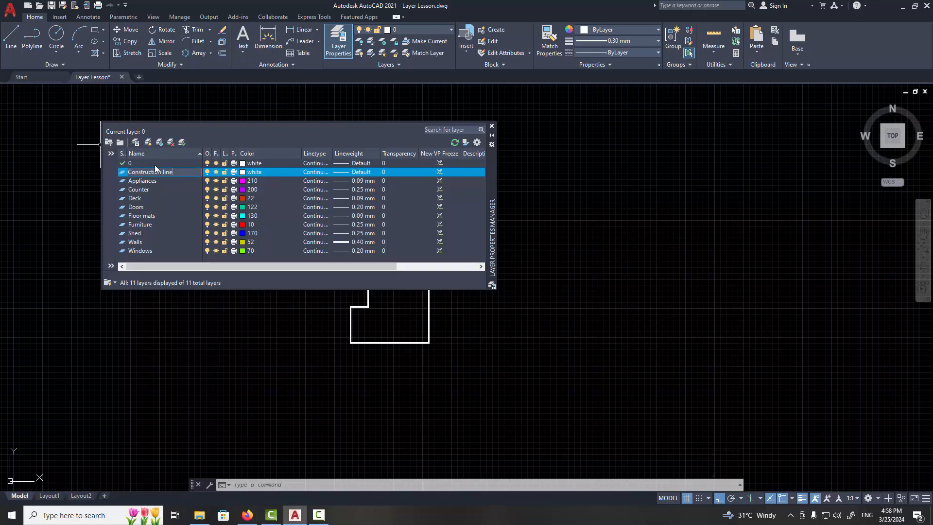
{"action": "type", "text": "n line"}
Give the Construction line layer colour 50 and a lineweight of 0.05 mm.
{"action": "left_click", "coordinate": [243, 172]}
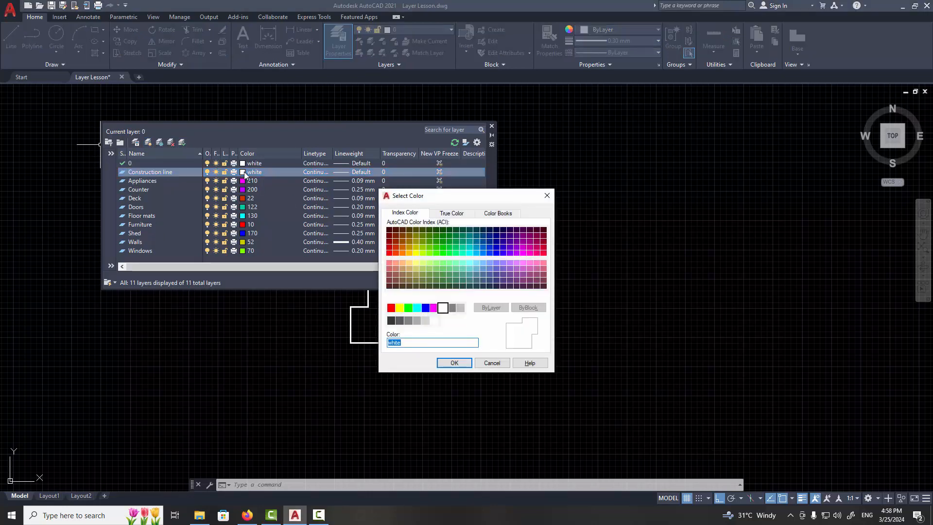
{"action": "left_click", "coordinate": [416, 253]}
{"action": "left_click", "coordinate": [453, 364]}
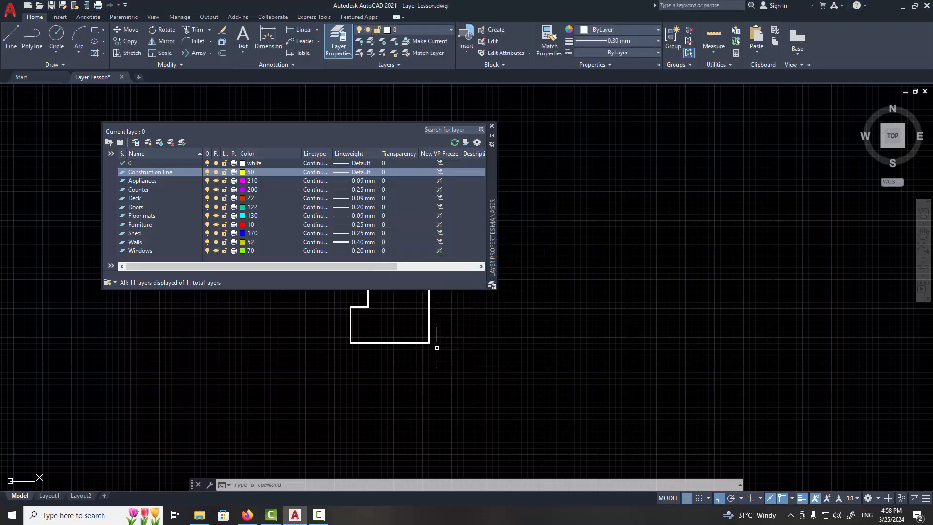
{"action": "left_click", "coordinate": [341, 171]}
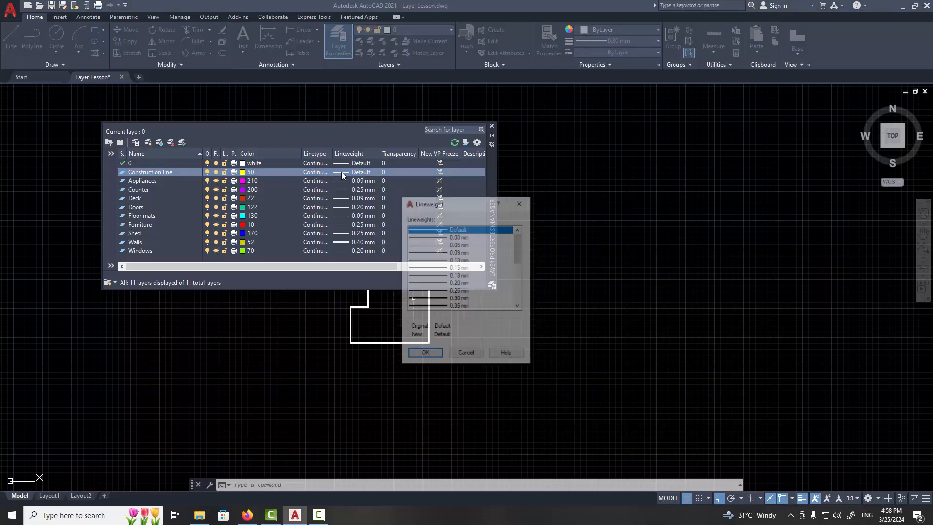
{"action": "left_click", "coordinate": [439, 245]}
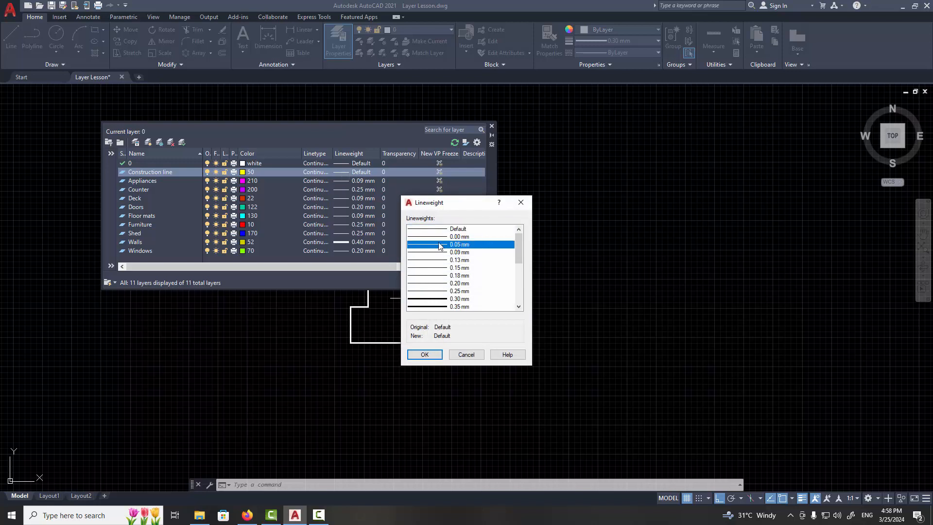
{"action": "left_click", "coordinate": [425, 355]}
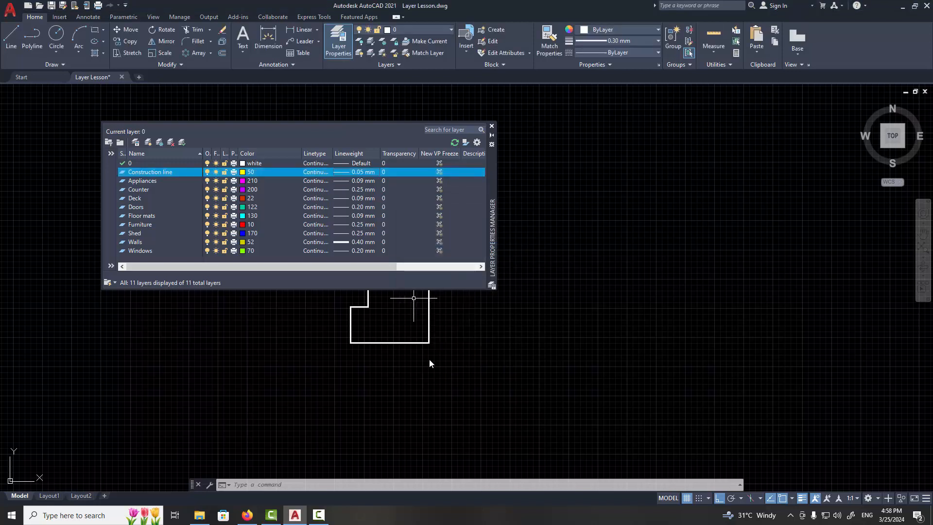
Create a layer named Solid line (final draw line) and set its colour to white.
{"action": "left_click", "coordinate": [147, 142]}
{"action": "type", "text": "Solid line (final draw line"}
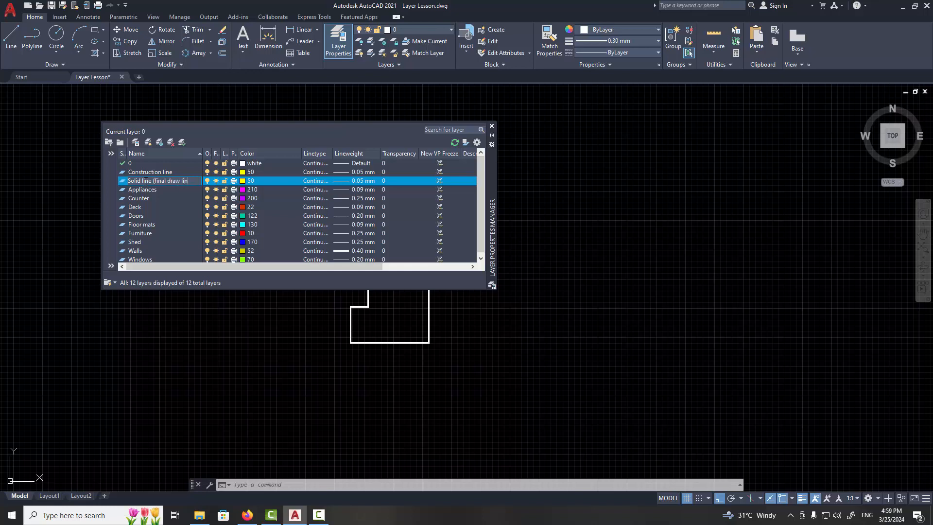
{"action": "left_click", "coordinate": [273, 181]}
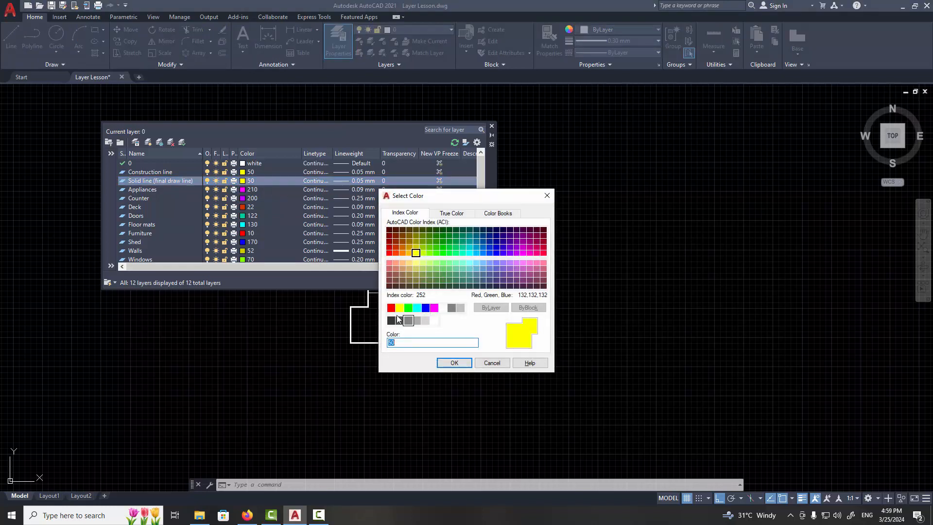
{"action": "left_click", "coordinate": [446, 310]}
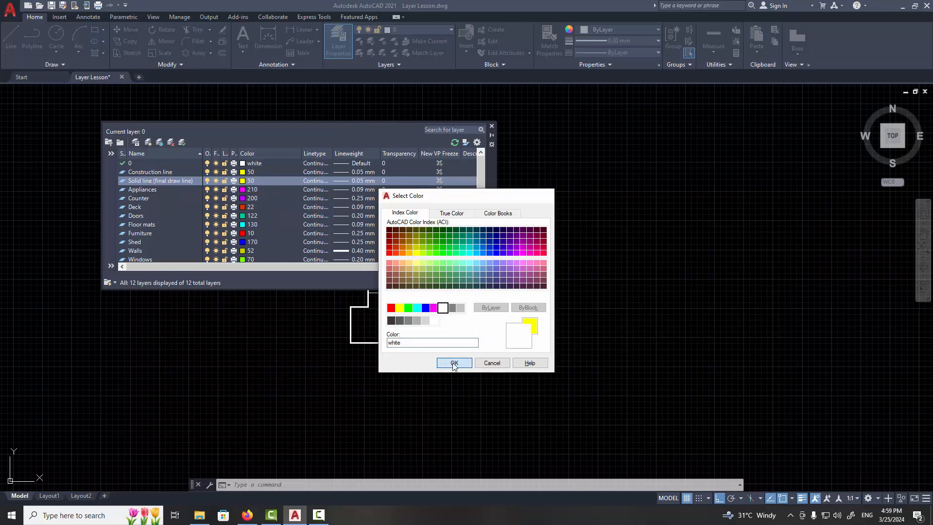
{"action": "left_click", "coordinate": [453, 364]}
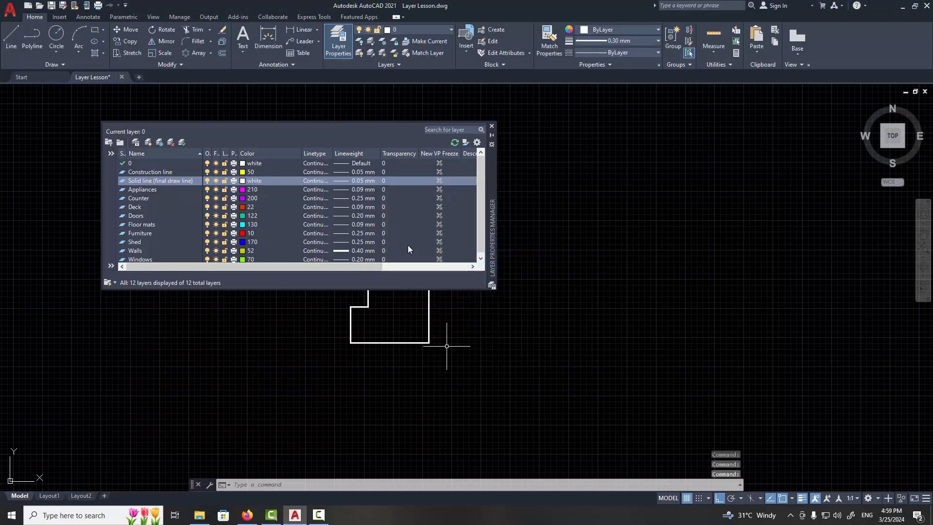
Set the Solid line (final draw line) layer's lineweight to 0.30 mm and close the Layer Properties Manager.
{"action": "left_click", "coordinate": [338, 181]}
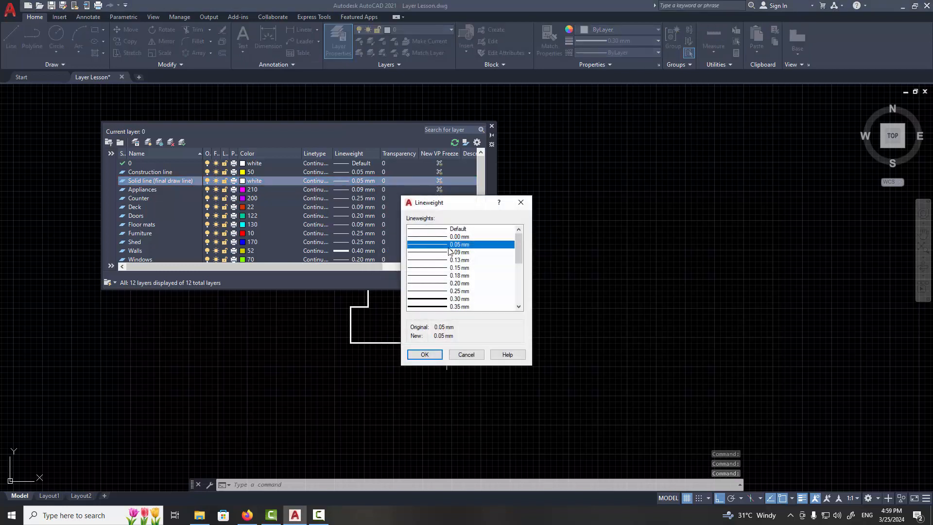
{"action": "scroll", "coordinate": [443, 283], "scroll_direction": "down", "scroll_amount": 1}
{"action": "left_click", "coordinate": [443, 276]}
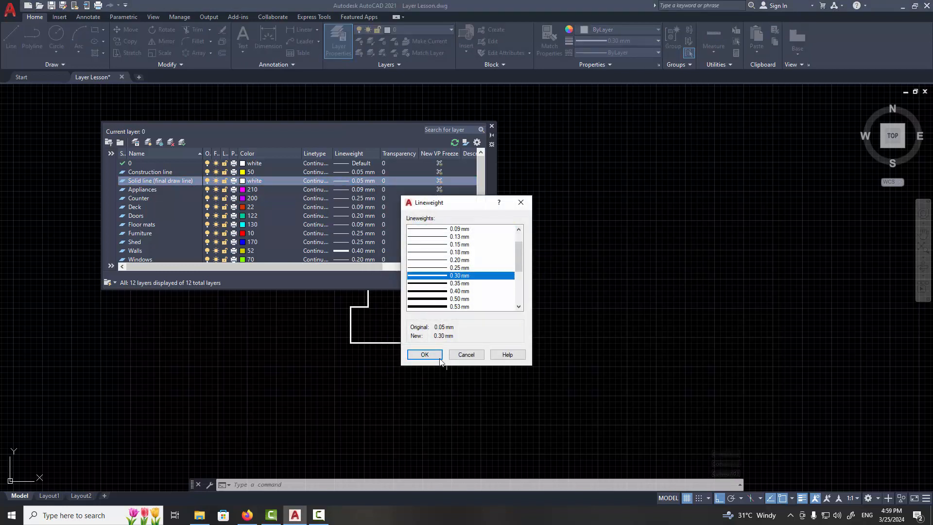
{"action": "left_click", "coordinate": [425, 355]}
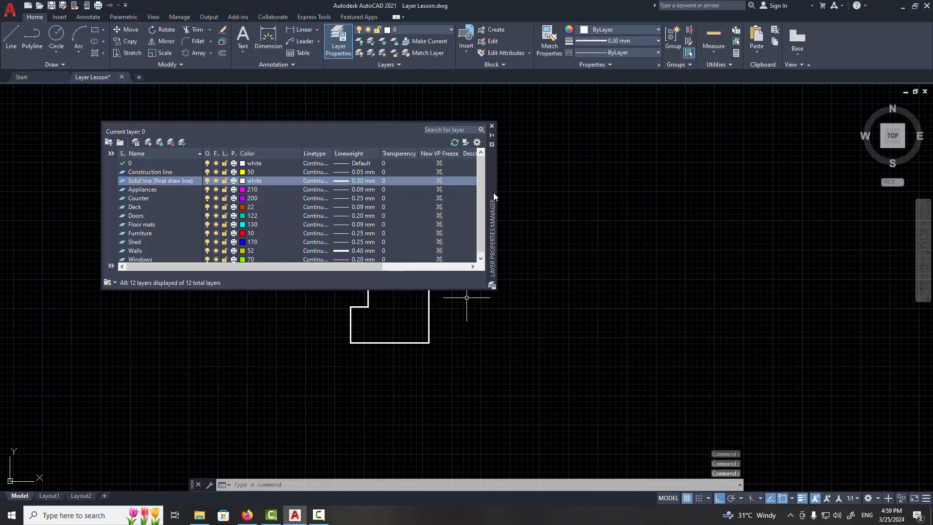
{"action": "key", "text": "Escape"}
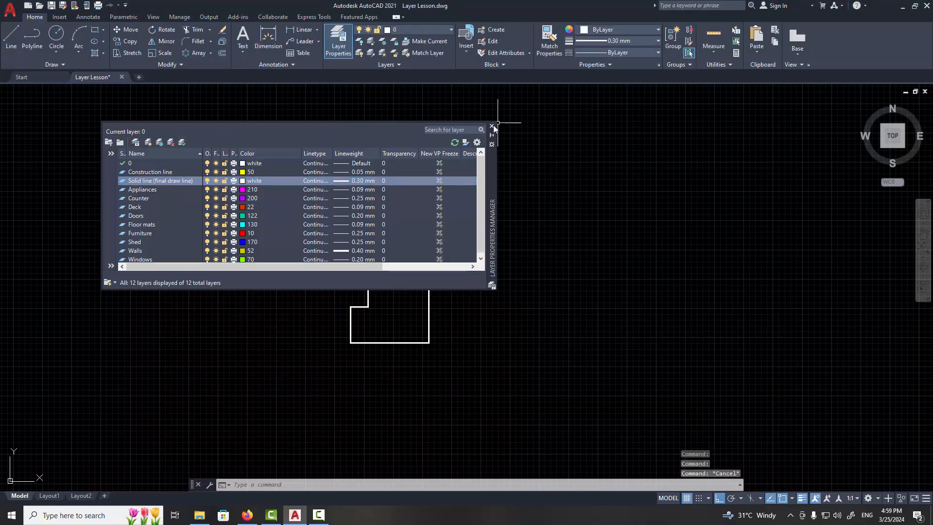
{"action": "left_click", "coordinate": [492, 126]}
Set the lineweight and linetype for new objects to ByLayer, keeping the colour at ByLayer.
{"action": "scroll", "coordinate": [452, 200], "scroll_direction": "down", "scroll_amount": 2}
{"action": "middle_click_drag", "start_coordinate": [452, 201], "coordinate": [343, 221]}
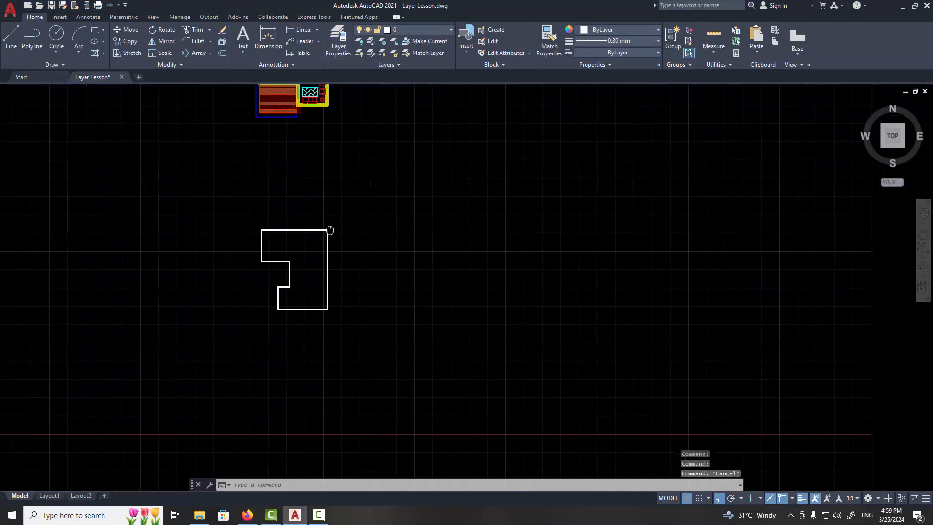
{"action": "scroll", "coordinate": [302, 250], "scroll_direction": "up", "scroll_amount": 4}
{"action": "middle_click_drag", "start_coordinate": [292, 259], "coordinate": [238, 244]}
{"action": "scroll", "coordinate": [242, 282], "scroll_direction": "down", "scroll_amount": 4}
{"action": "scroll", "coordinate": [252, 281], "scroll_direction": "up", "scroll_amount": 2}
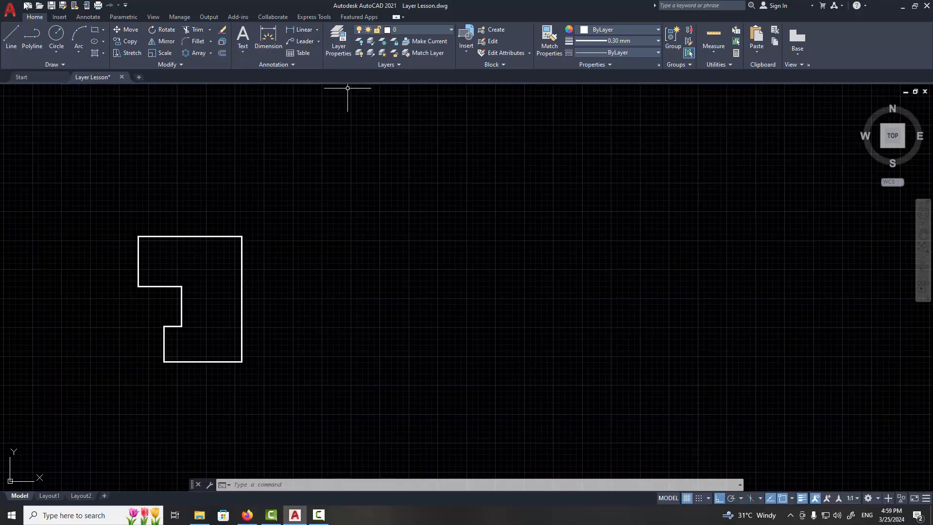
{"action": "left_click", "coordinate": [602, 30]}
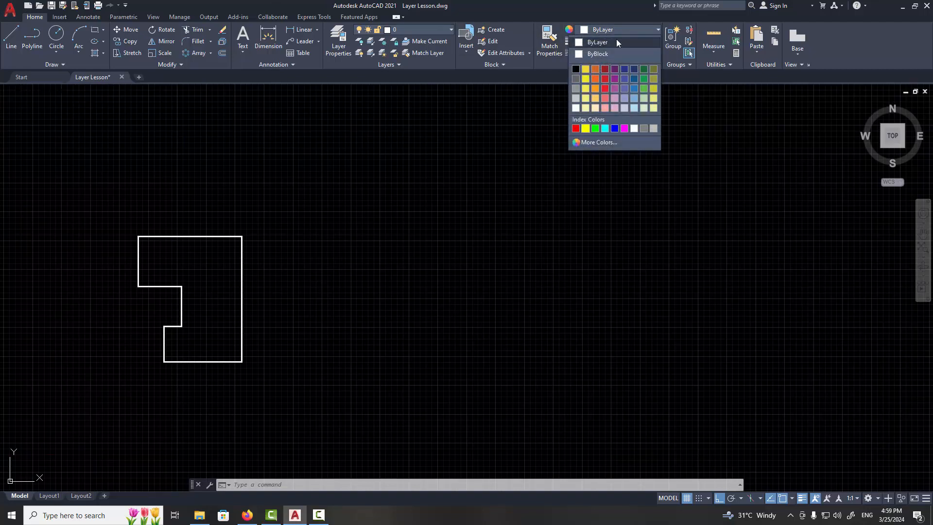
{"action": "left_click", "coordinate": [625, 30]}
{"action": "left_click", "coordinate": [620, 44]}
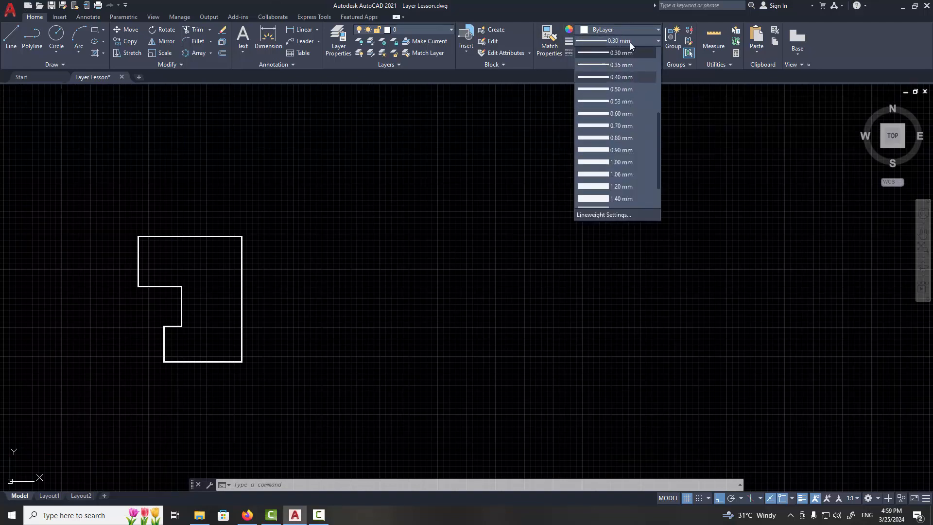
{"action": "left_click", "coordinate": [628, 41]}
{"action": "left_click", "coordinate": [619, 39]}
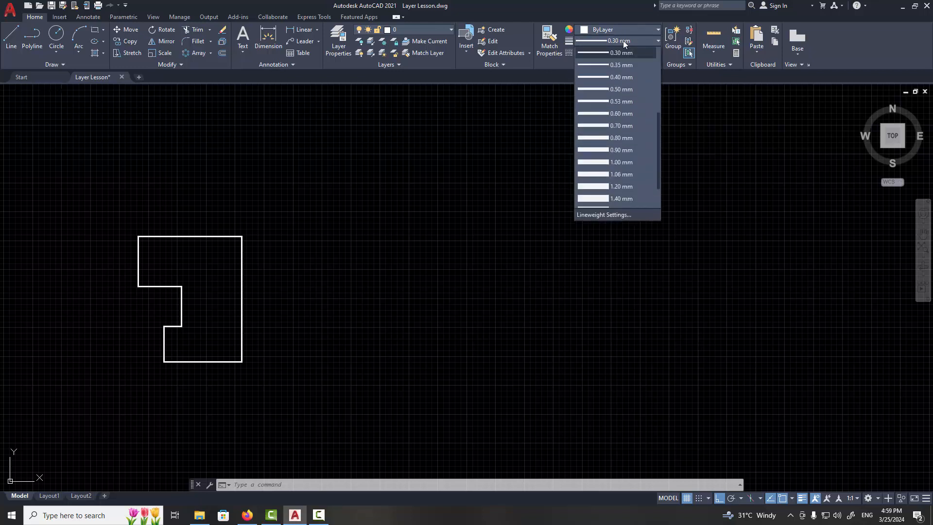
{"action": "left_click", "coordinate": [604, 53]}
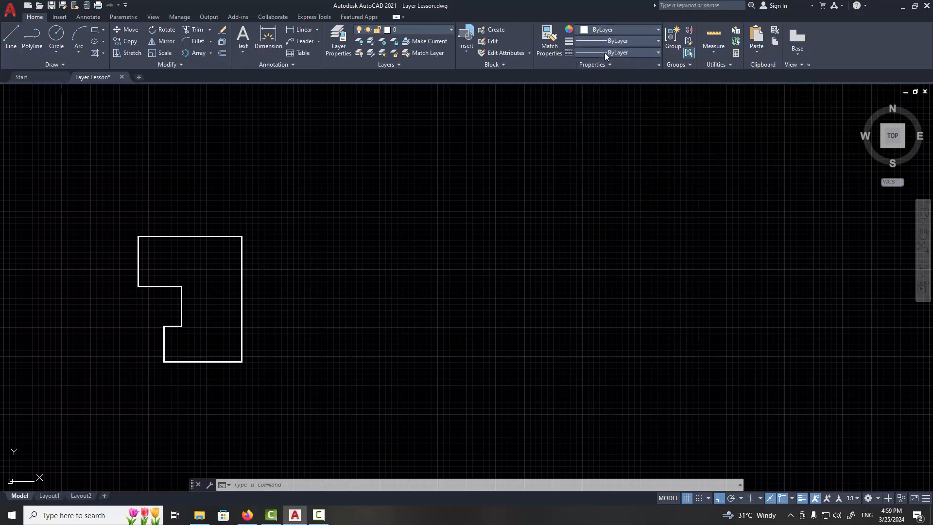
{"action": "left_click", "coordinate": [605, 52]}
{"action": "left_click", "coordinate": [607, 64]}
Make Construction line the current layer and draw two horizontal lines level with the white outline's upper and lower edges.
{"action": "left_click", "coordinate": [441, 31]}
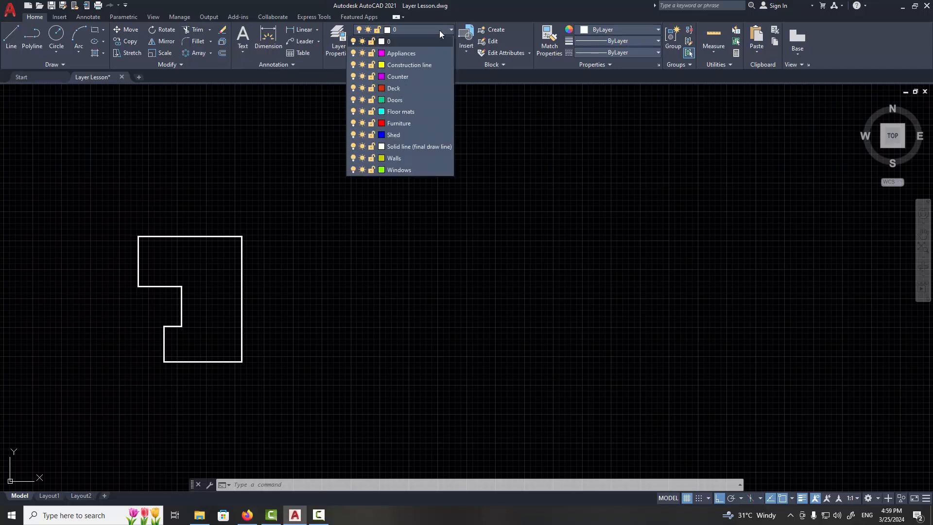
{"action": "left_click", "coordinate": [420, 65]}
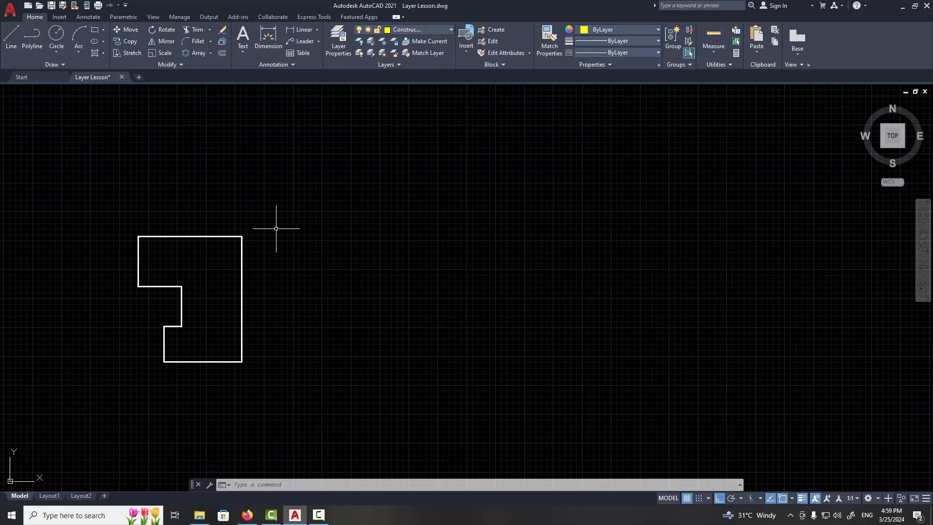
{"action": "left_click", "coordinate": [11, 39]}
{"action": "left_click", "coordinate": [338, 236]}
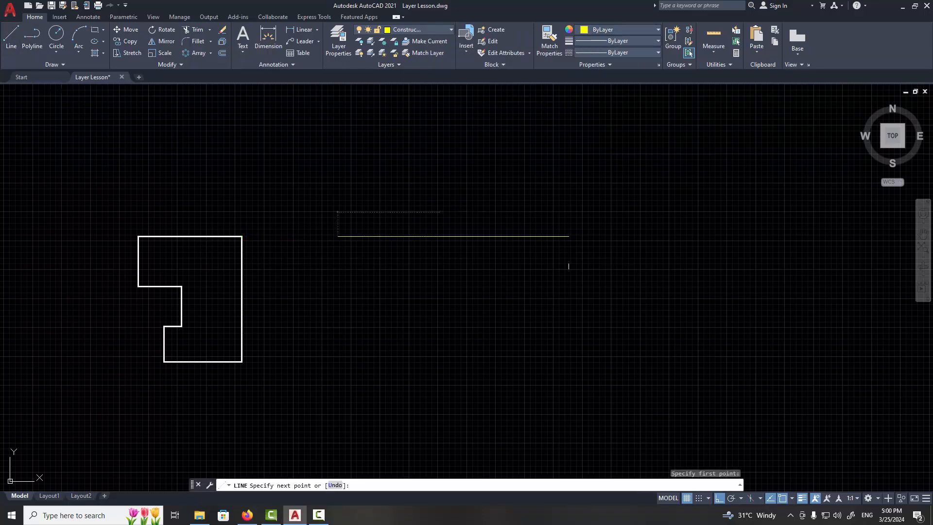
{"action": "left_click", "coordinate": [569, 265]}
{"action": "key", "text": "Return"}
{"action": "key", "text": "Return"}
{"action": "left_click", "coordinate": [330, 361]}
{"action": "left_click", "coordinate": [571, 361]}
{"action": "key", "text": "Return"}
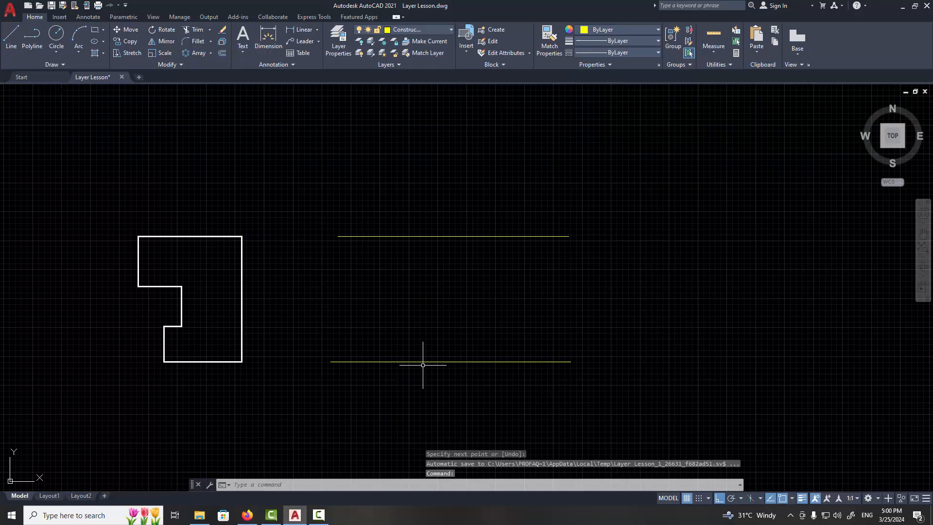
{"action": "key", "text": "Escape"}
Move the white outline from its lower right corner to a free spot above the two horizontal construction lines.
{"action": "left_click", "coordinate": [273, 220]}
{"action": "left_click", "coordinate": [128, 387]}
{"action": "type", "text": "m"}
{"action": "key", "text": "Return"}
{"action": "left_click", "coordinate": [242, 361]}
{"action": "left_click", "coordinate": [494, 196], "text": "shift"}
{"action": "middle_click_drag", "start_coordinate": [514, 208], "coordinate": [474, 267]}
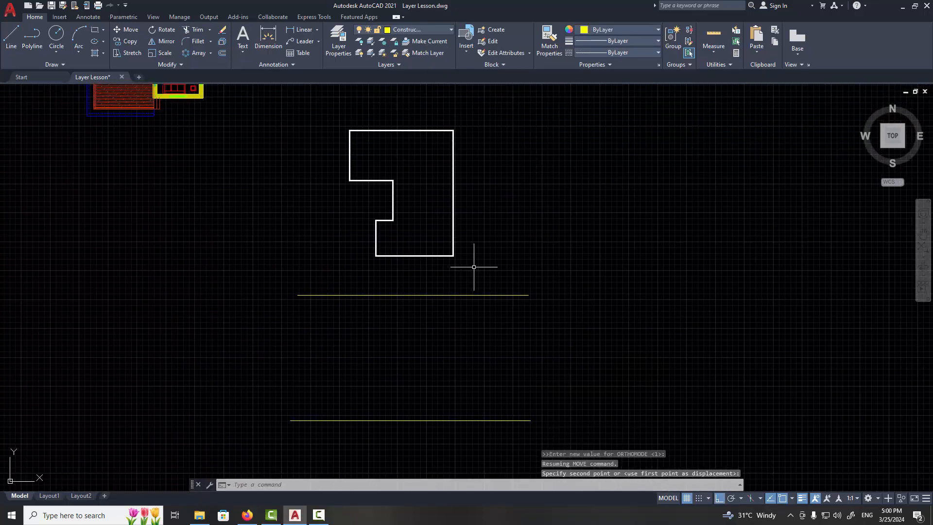
Draw two vertical construction lines across the horizontal ones, aligned with the outline's outermost right and left edges.
{"action": "type", "text": "l"}
{"action": "key", "text": "Return"}
{"action": "left_click", "coordinate": [453, 272]}
{"action": "left_click", "coordinate": [452, 457]}
{"action": "key", "text": "Return"}
{"action": "key", "text": "Return"}
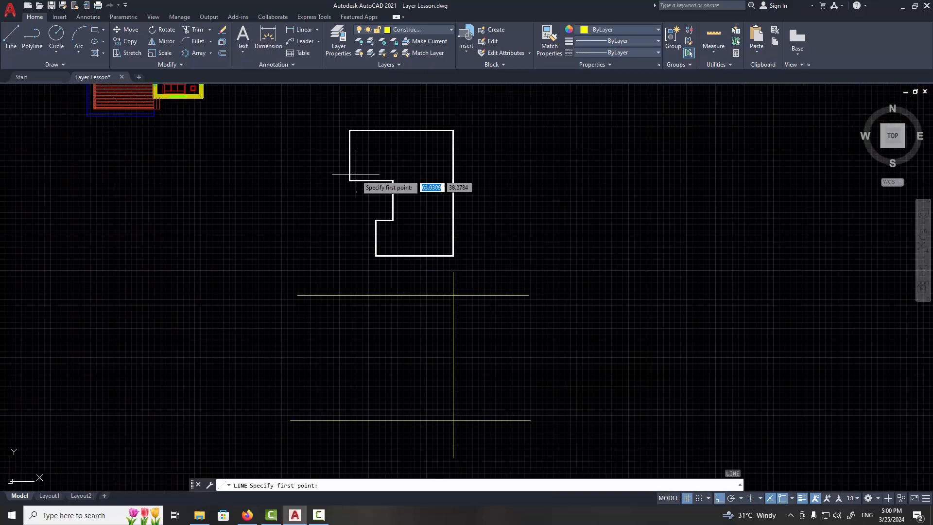
{"action": "left_click", "coordinate": [349, 266]}
{"action": "left_click", "coordinate": [350, 461]}
{"action": "key", "text": "Return"}
Draw two short vertical construction lines aligned with the outline's lower left edge and the inner edge of its notch.
{"action": "key", "text": "Return"}
{"action": "left_click", "coordinate": [376, 450]}
{"action": "left_click", "coordinate": [375, 371]}
{"action": "key", "text": "Return"}
{"action": "key", "text": "Return"}
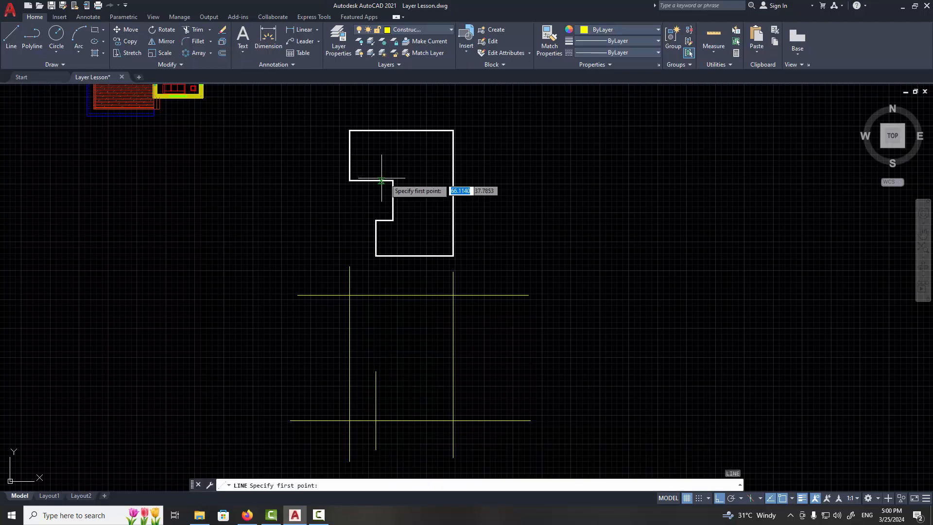
{"action": "left_click", "coordinate": [393, 316]}
{"action": "left_click", "coordinate": [393, 399]}
{"action": "key", "text": "Return"}
Move the white outline to the left of the construction lines, with its lower edge level with the lower horizontal line.
{"action": "left_click", "coordinate": [471, 113]}
{"action": "left_click", "coordinate": [320, 257]}
{"action": "type", "text": "m"}
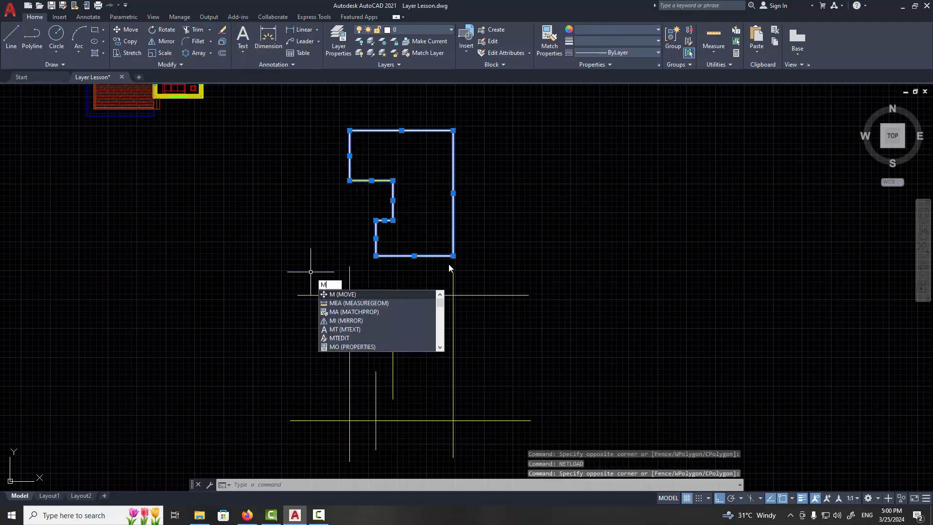
{"action": "key", "text": "Return"}
{"action": "left_click", "coordinate": [453, 256]}
{"action": "left_click", "coordinate": [249, 420]}
{"action": "key", "text": "Escape"}
{"action": "key", "text": "Escape"}
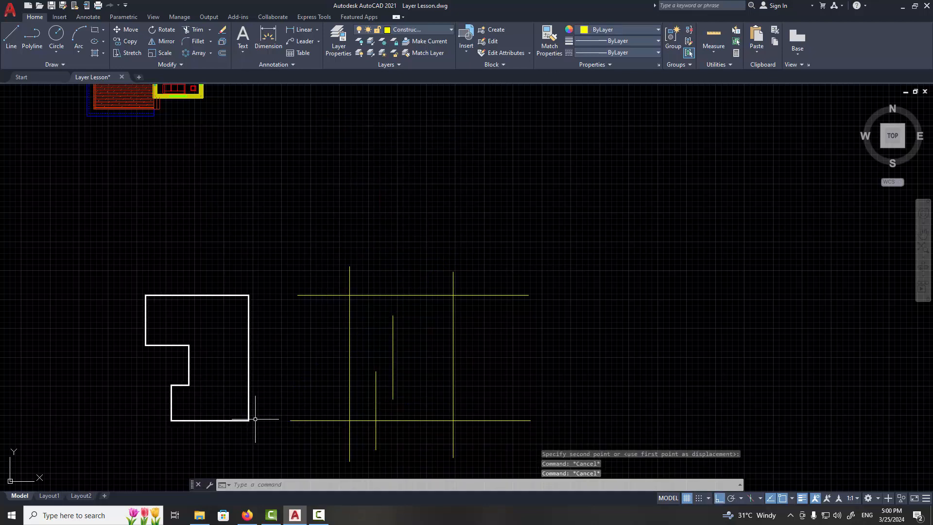
Draw two horizontal construction lines from the outline's inner notch corners across the vertical construction lines.
{"action": "type", "text": "l"}
{"action": "key", "text": "Return"}
{"action": "left_click", "coordinate": [189, 385]}
{"action": "left_click", "coordinate": [431, 399]}
{"action": "key", "text": "Return"}
{"action": "key", "text": "Return"}
{"action": "left_click", "coordinate": [189, 346]}
{"action": "left_click", "coordinate": [439, 356]}
{"action": "key", "text": "Return"}
{"action": "key", "text": "Escape"}
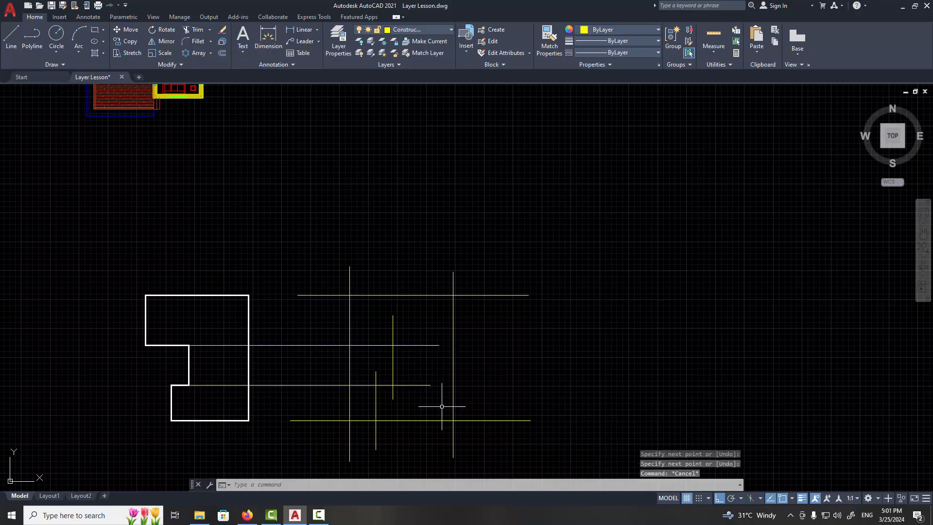
Make Solid line (final draw line) the current layer and trace the shape's upper, right, bottom and lower left edges over the construction lines.
{"action": "left_click", "coordinate": [442, 31]}
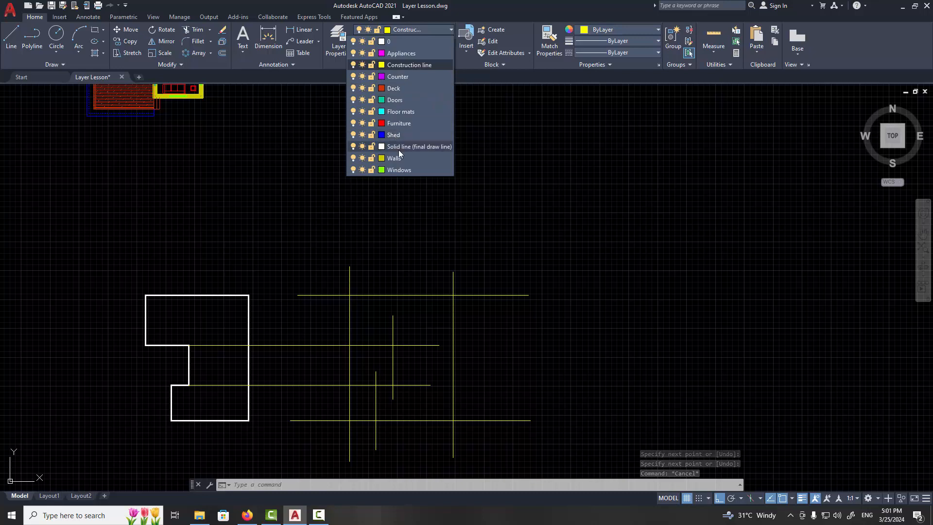
{"action": "left_click", "coordinate": [428, 147]}
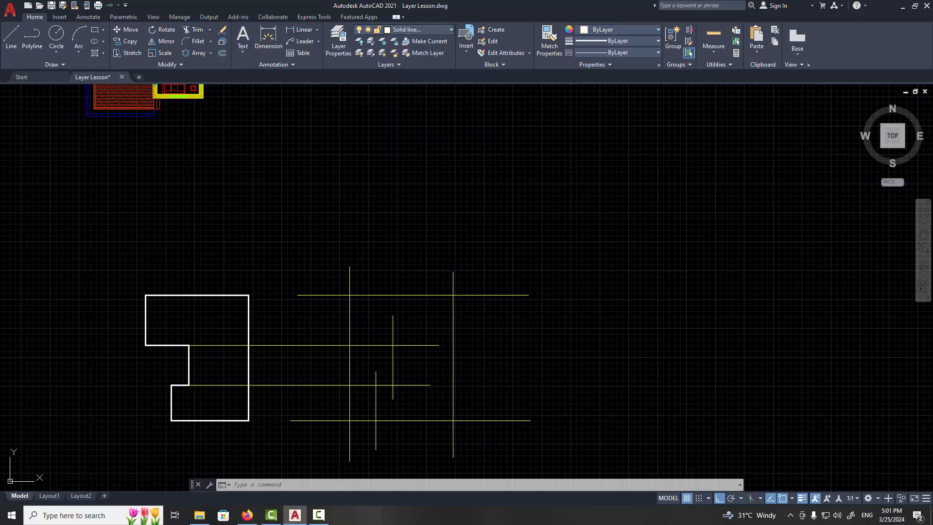
{"action": "type", "text": "l"}
{"action": "key", "text": "Return"}
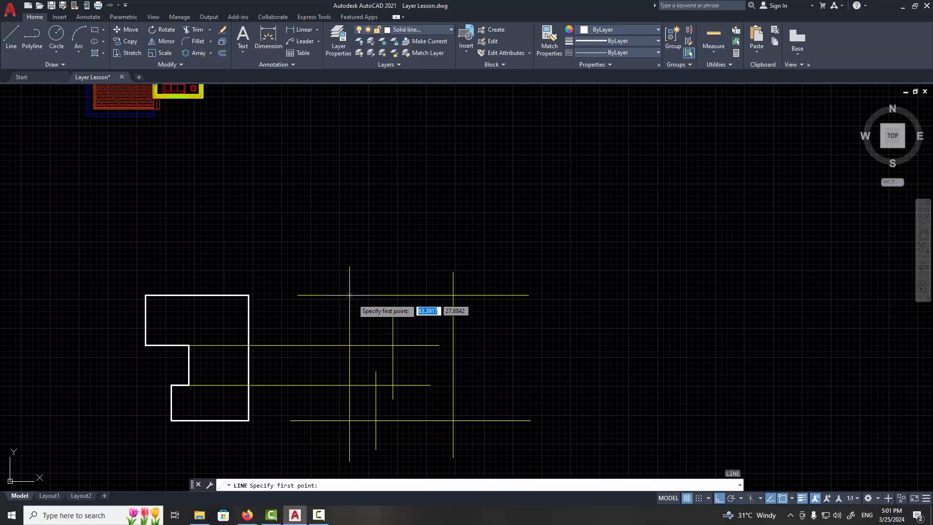
{"action": "left_click", "coordinate": [349, 295]}
{"action": "left_click", "coordinate": [453, 295]}
{"action": "left_click", "coordinate": [453, 420]}
{"action": "left_click", "coordinate": [375, 420]}
{"action": "left_click", "coordinate": [375, 384]}
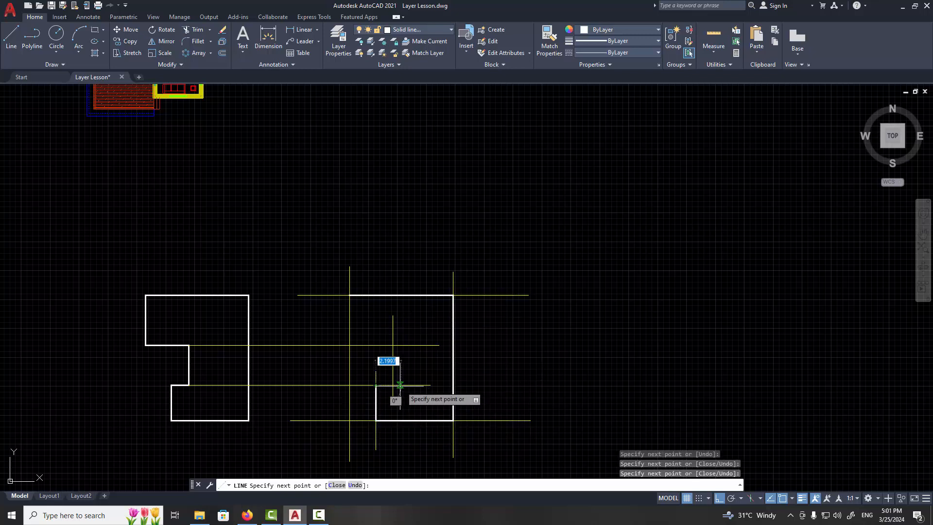
Complete the traced outline around the notch and up the left side, back to its starting corner.
{"action": "left_click", "coordinate": [393, 385]}
{"action": "left_click", "coordinate": [392, 345]}
{"action": "left_click", "coordinate": [349, 345]}
{"action": "left_click", "coordinate": [350, 295]}
{"action": "key", "text": "Return"}
{"action": "key", "text": "Escape"}
Erase all construction lines around the newly traced outline.
{"action": "left_click", "coordinate": [504, 289]}
{"action": "left_click", "coordinate": [473, 454]}
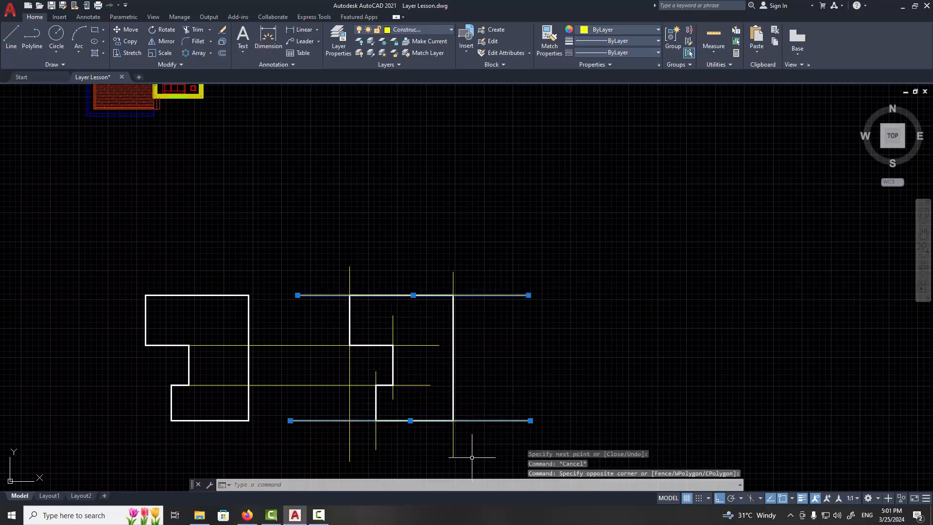
{"action": "key", "text": "Delete"}
{"action": "left_click", "coordinate": [473, 453]}
{"action": "left_click", "coordinate": [392, 336]}
{"action": "key", "text": "Delete"}
{"action": "left_click", "coordinate": [496, 267]}
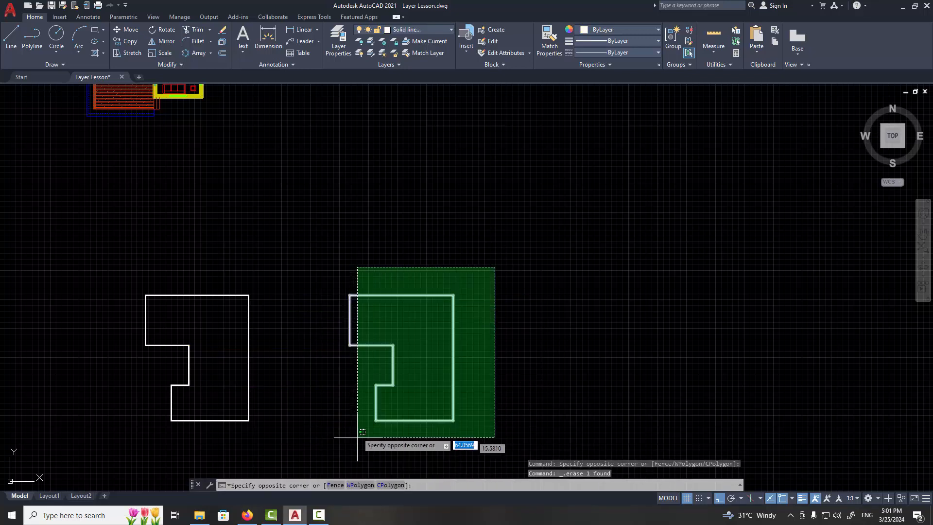
{"action": "left_click", "coordinate": [325, 437]}
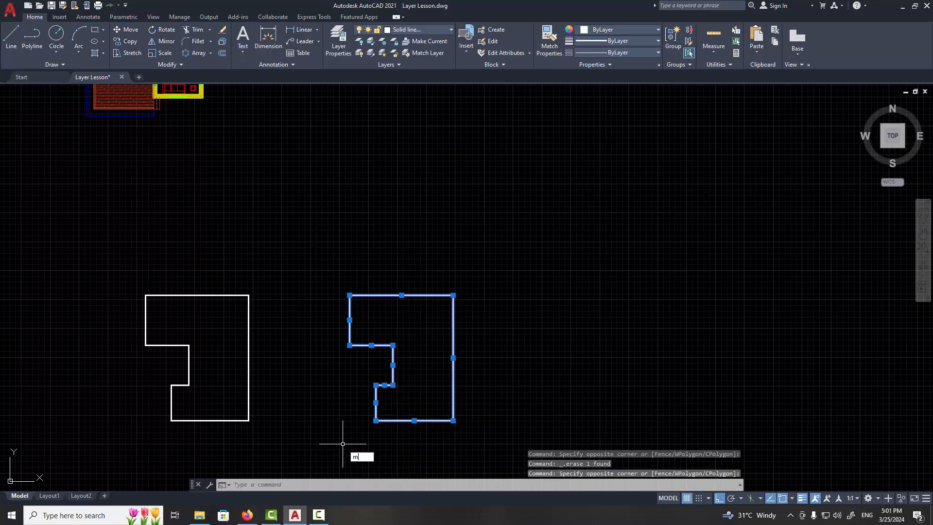
{"action": "key", "text": "Return"}
{"action": "left_click", "coordinate": [453, 420]}
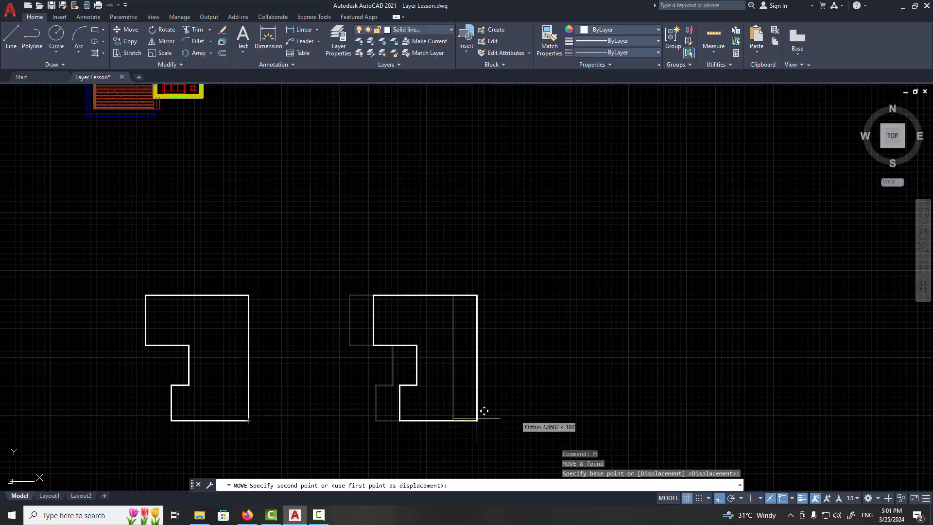
{"action": "key", "text": "Escape"}
{"action": "key", "text": "Escape"}
Review the colour, lineweight and linetype settings for new objects.
{"action": "scroll", "coordinate": [510, 347], "scroll_direction": "down", "scroll_amount": 2}
{"action": "middle_click_drag", "start_coordinate": [483, 359], "coordinate": [532, 363]}
{"action": "scroll", "coordinate": [541, 346], "scroll_direction": "up", "scroll_amount": 2}
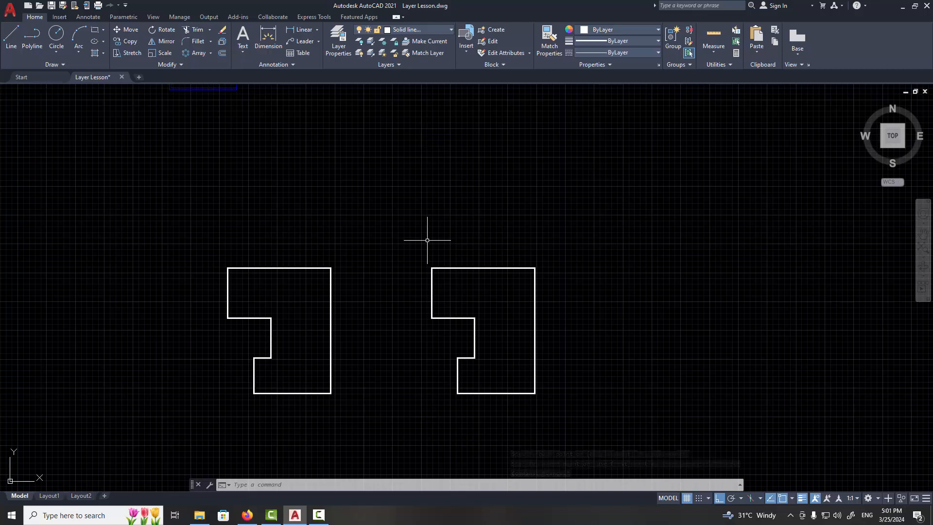
{"action": "left_click", "coordinate": [611, 28]}
{"action": "left_click", "coordinate": [607, 42]}
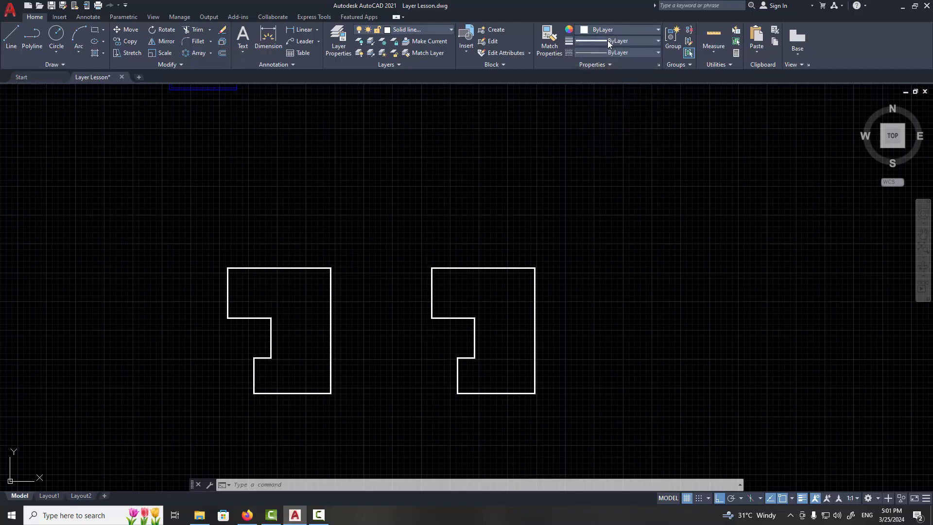
{"action": "left_click", "coordinate": [607, 40]}
{"action": "left_click", "coordinate": [607, 40]}
{"action": "left_click", "coordinate": [606, 52]}
{"action": "left_click", "coordinate": [605, 52]}
Erase both white outlines from the drawing.
{"action": "left_click", "coordinate": [556, 238]}
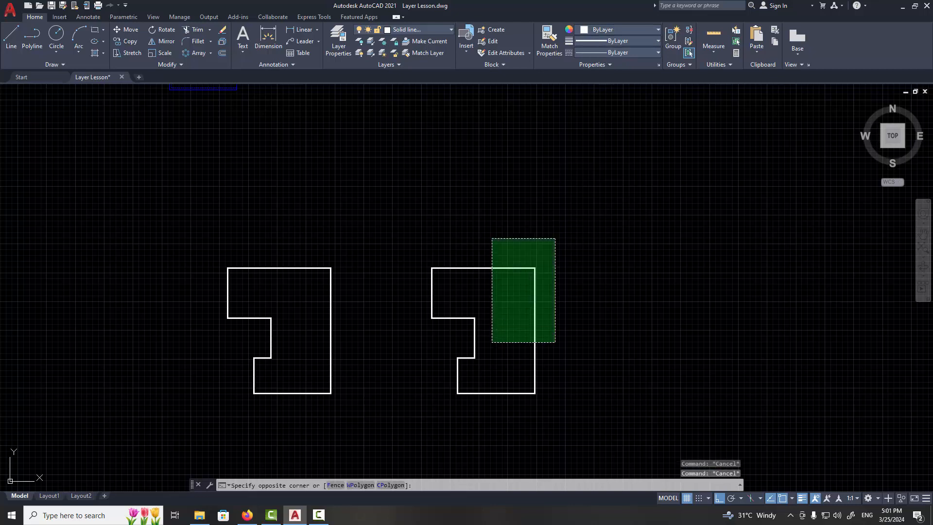
{"action": "left_click", "coordinate": [387, 431]}
{"action": "key", "text": "Delete"}
{"action": "left_click", "coordinate": [362, 264]}
{"action": "left_click", "coordinate": [206, 450]}
{"action": "key", "text": "Delete"}
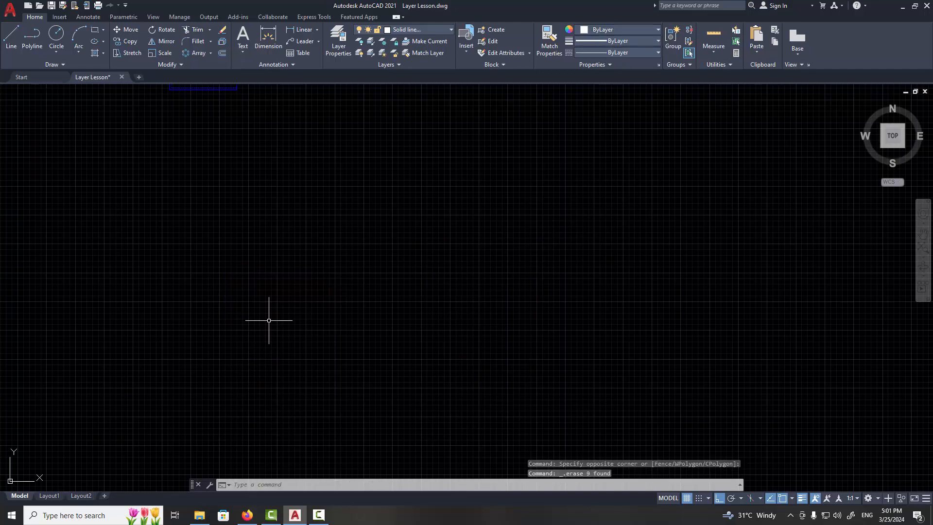
Examine the house floor plan and compare its elements with the drawing's list of layers.
{"action": "scroll", "coordinate": [270, 318], "scroll_direction": "down", "scroll_amount": 3}
{"action": "scroll", "coordinate": [436, 155], "scroll_direction": "up", "scroll_amount": 4}
{"action": "mouse_move", "coordinate": [436, 155]}
{"action": "middle_mouse_down"}
{"action": "mouse_move", "coordinate": [491, 259]}
{"action": "mouse_move", "coordinate": [543, 283]}
{"action": "middle_mouse_up"}
{"action": "scroll", "coordinate": [516, 277], "scroll_direction": "up", "scroll_amount": 3}
{"action": "scroll", "coordinate": [523, 283], "scroll_direction": "down", "scroll_amount": 3}
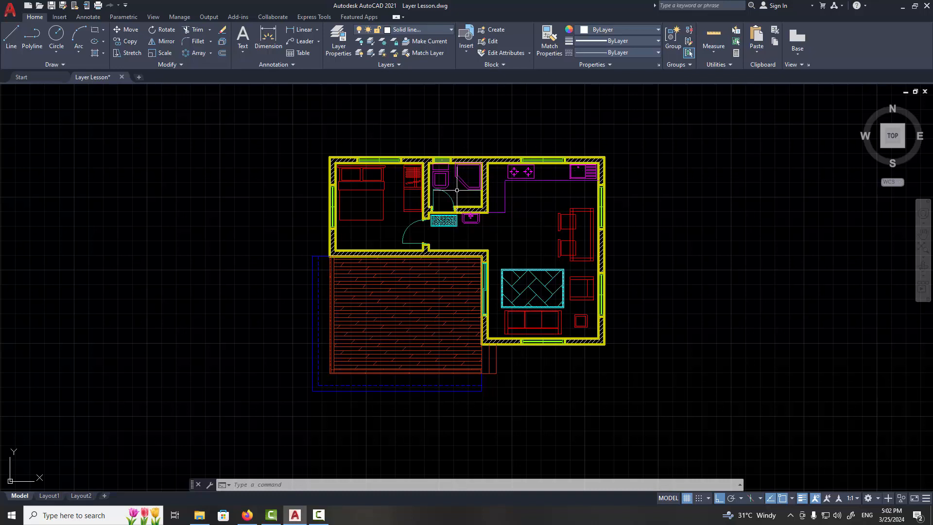
{"action": "scroll", "coordinate": [457, 190], "scroll_direction": "up", "scroll_amount": 4}
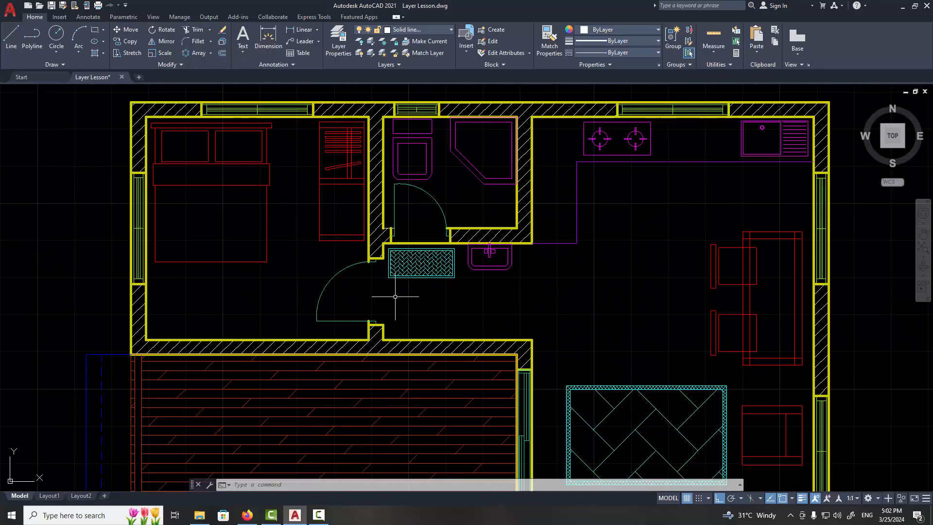
{"action": "scroll", "coordinate": [391, 313], "scroll_direction": "down", "scroll_amount": 2}
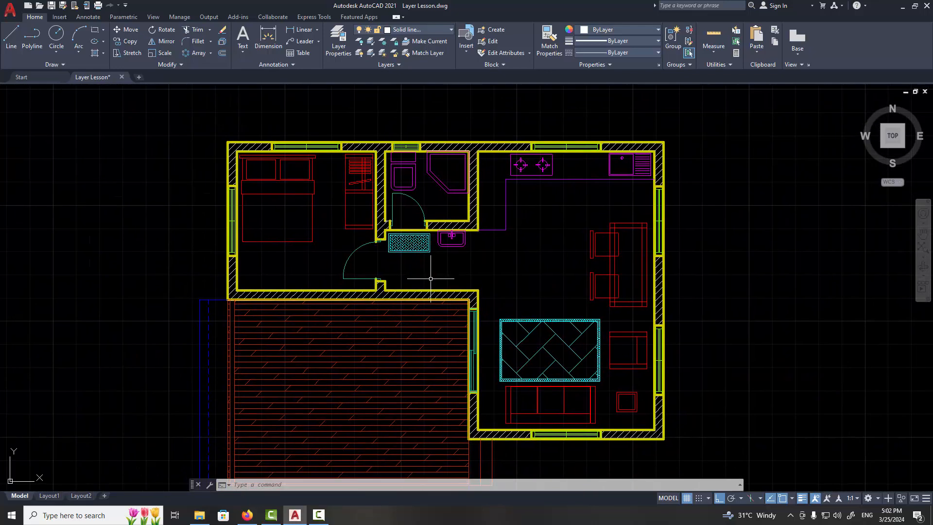
{"action": "middle_click_drag", "start_coordinate": [447, 276], "coordinate": [461, 239]}
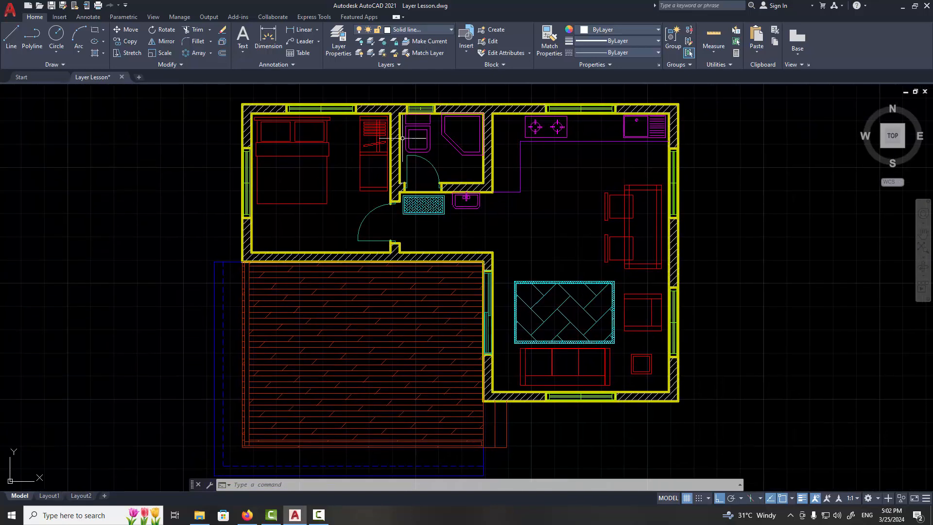
{"action": "scroll", "coordinate": [435, 319], "scroll_direction": "down", "scroll_amount": 2}
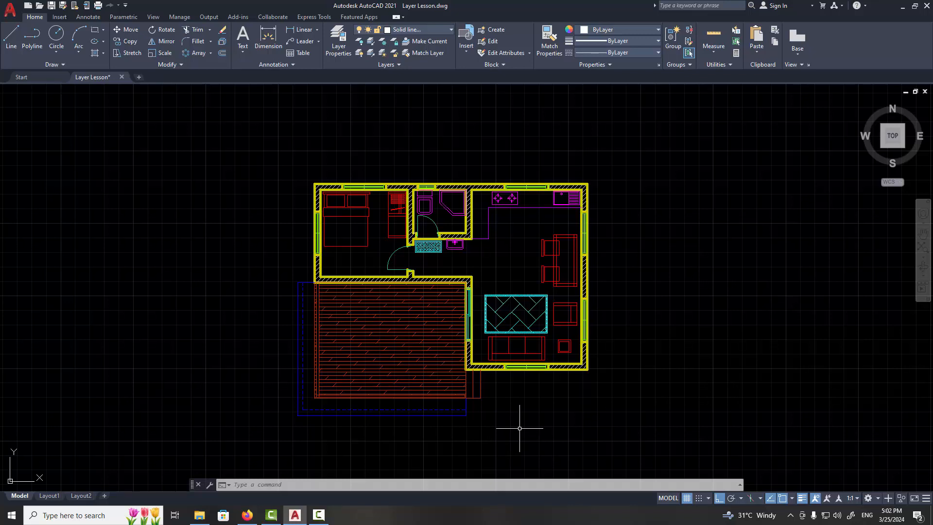
{"action": "left_click", "coordinate": [436, 30]}
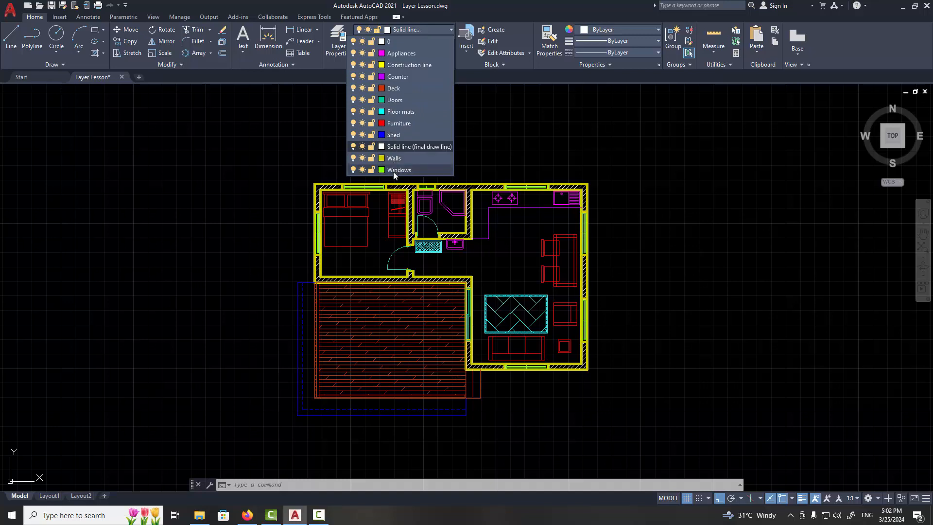
{"action": "left_click", "coordinate": [444, 29]}
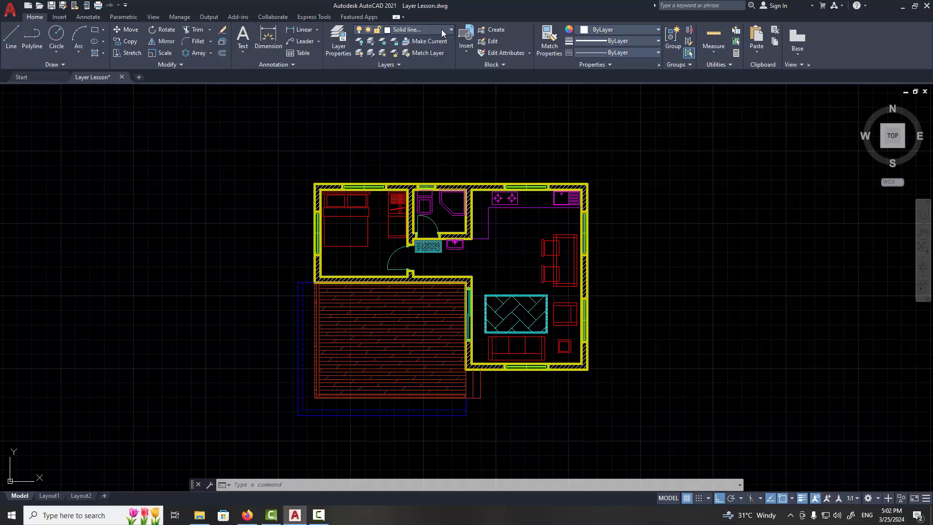
Open the Layer Properties Manager and make layer 0 the current layer instead of Solid line (final draw line).
{"action": "left_click", "coordinate": [337, 54]}
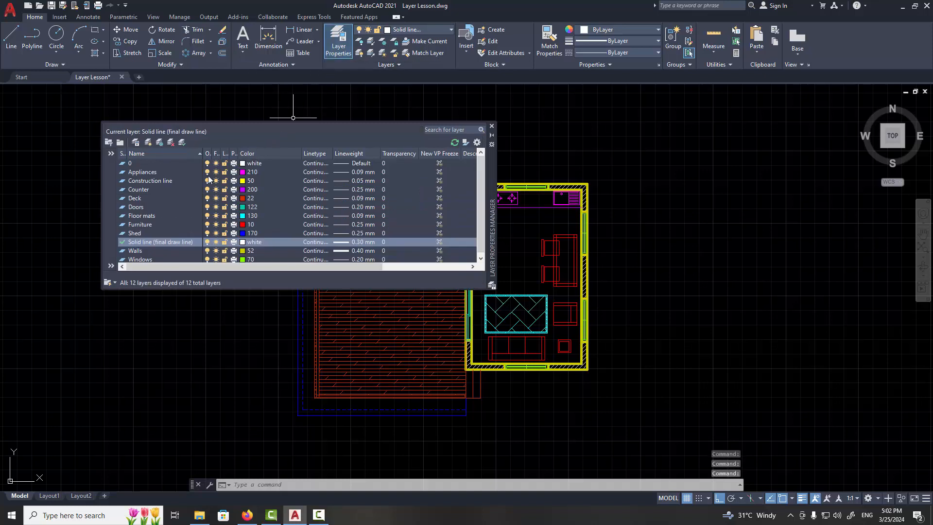
{"action": "left_click", "coordinate": [152, 181]}
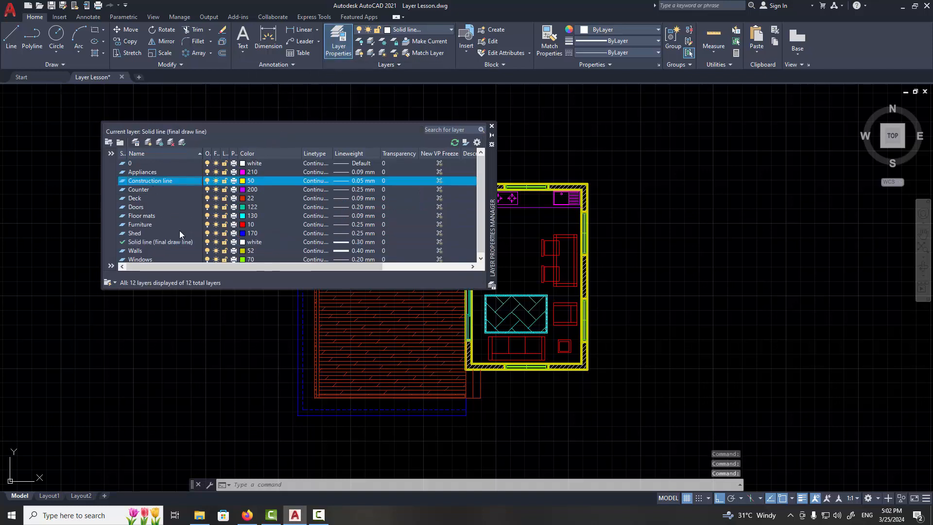
{"action": "left_click", "coordinate": [150, 242], "text": "ctrl"}
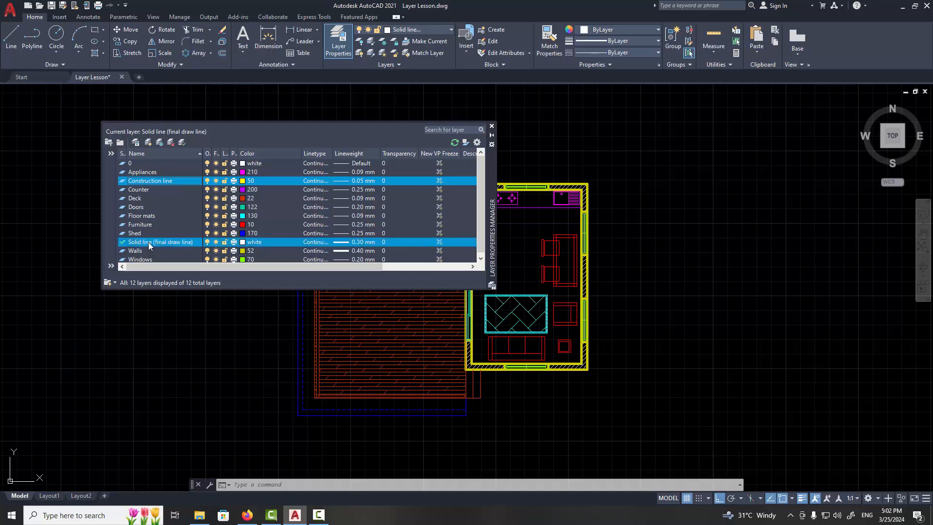
{"action": "left_click", "coordinate": [122, 245]}
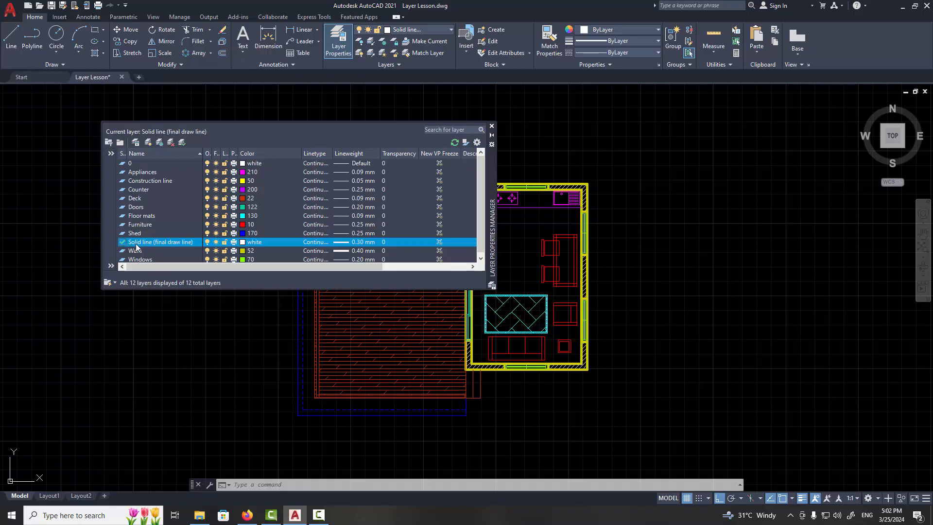
{"action": "left_click", "coordinate": [135, 163]}
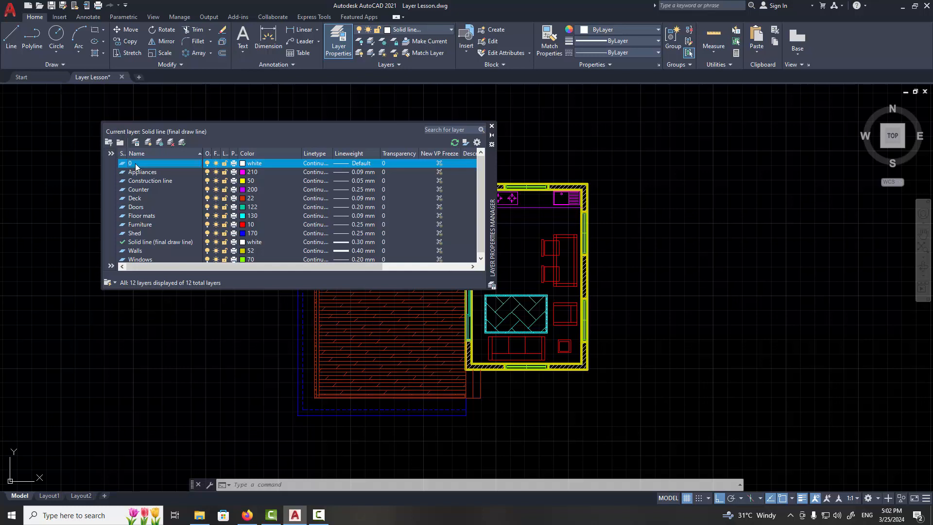
{"action": "double_click", "coordinate": [122, 164]}
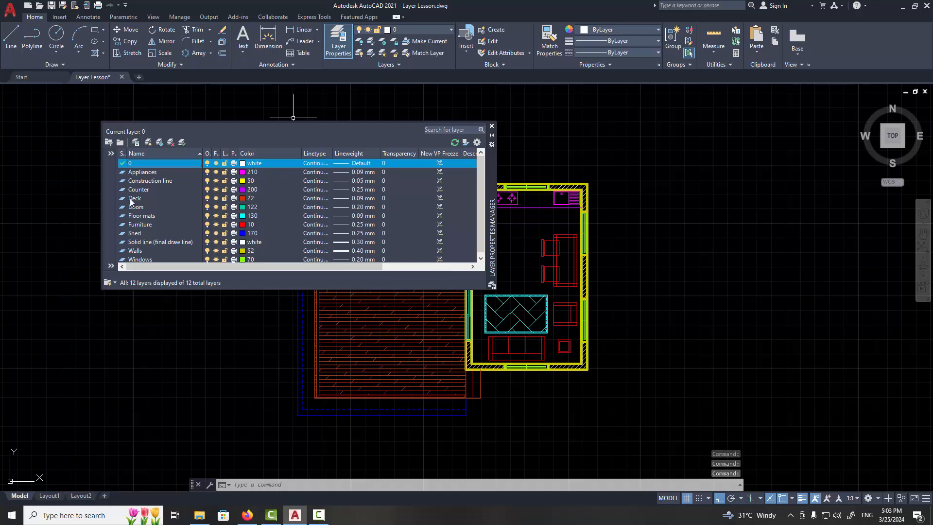
Delete the Construction line and Solid line (final draw line) layers and close the Layer Properties Manager.
{"action": "left_click", "coordinate": [146, 172]}
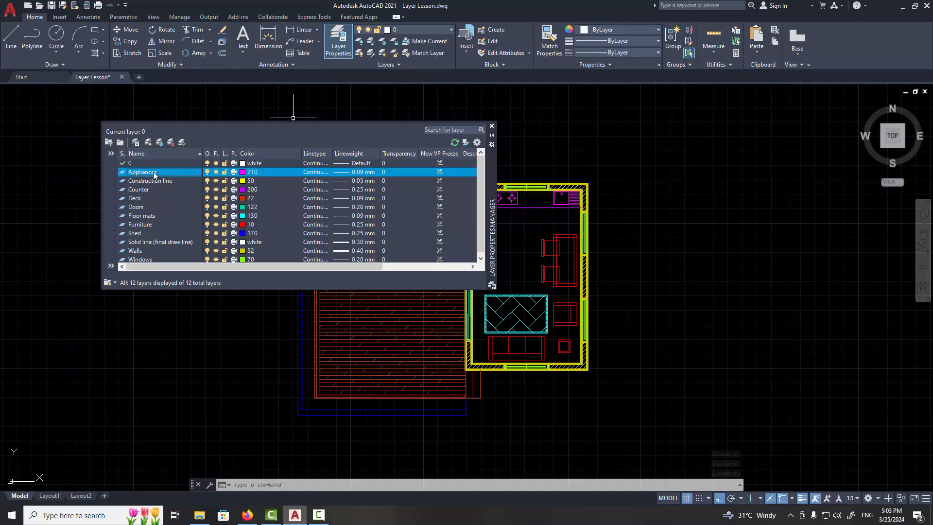
{"action": "left_click", "coordinate": [154, 182]}
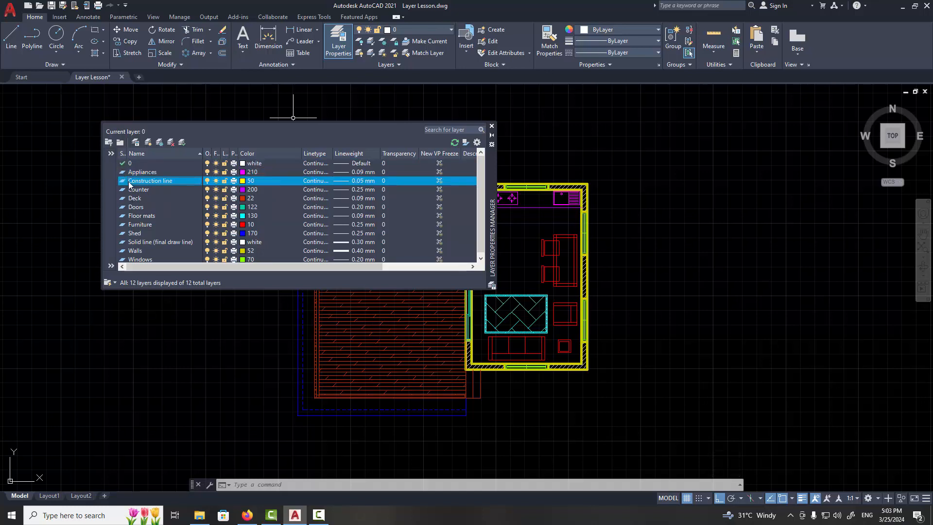
{"action": "left_click", "coordinate": [143, 243], "text": "ctrl"}
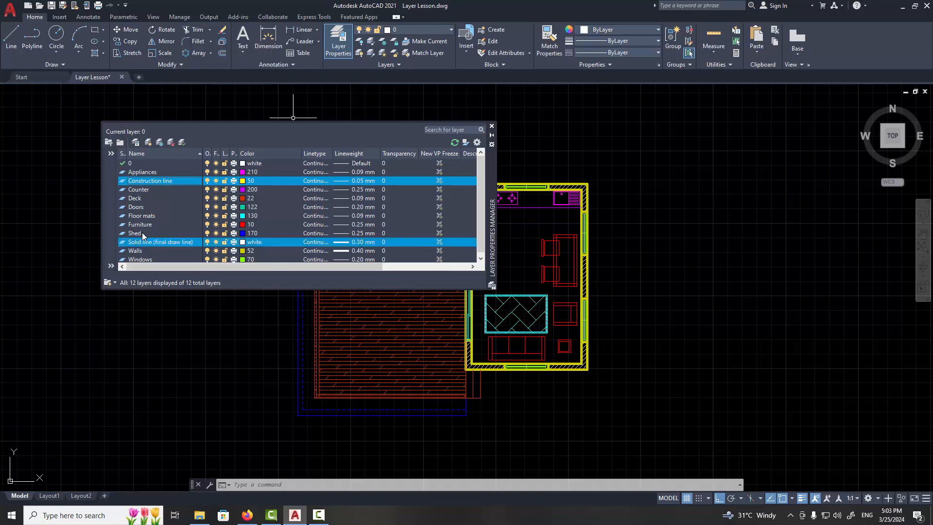
{"action": "left_click", "coordinate": [170, 143]}
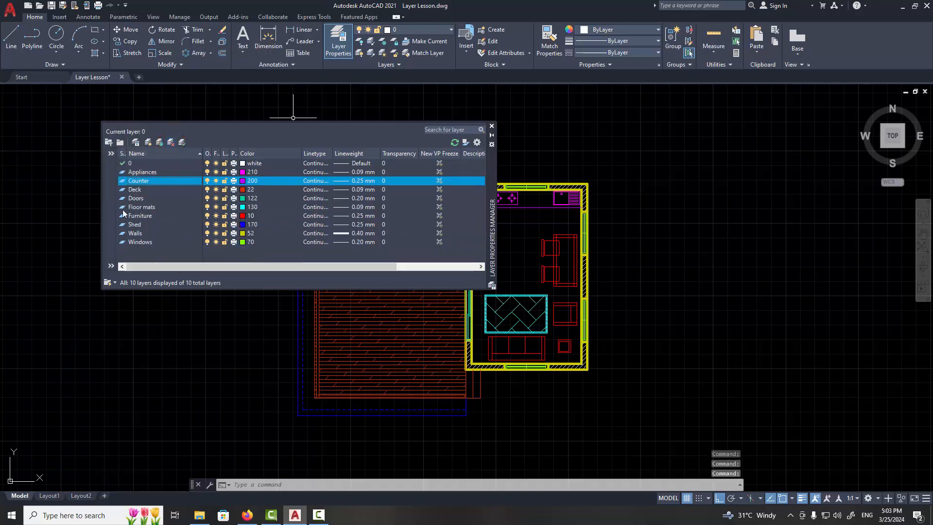
{"action": "left_click", "coordinate": [491, 126]}
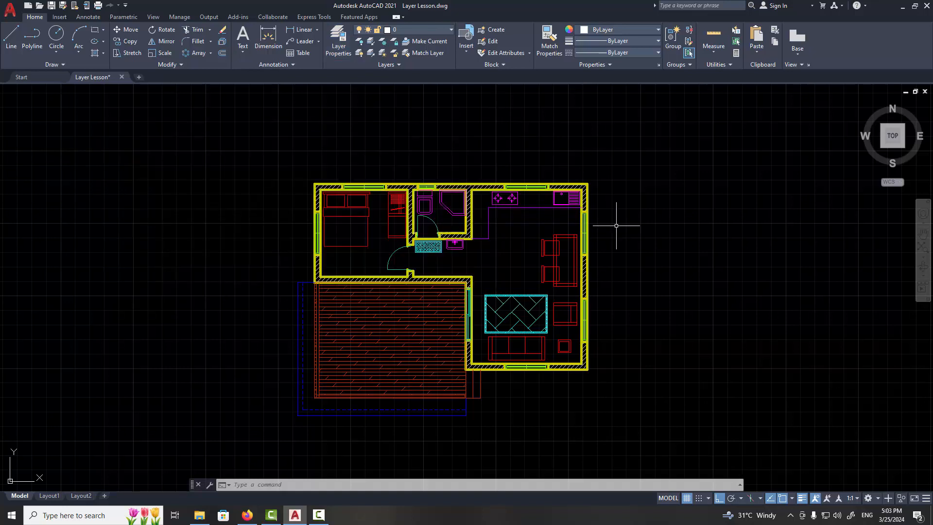
Examine the house floor plan and match its walls, fixtures and furniture with the remaining layers in the layer list.
{"action": "middle_click_drag", "start_coordinate": [615, 247], "coordinate": [590, 232]}
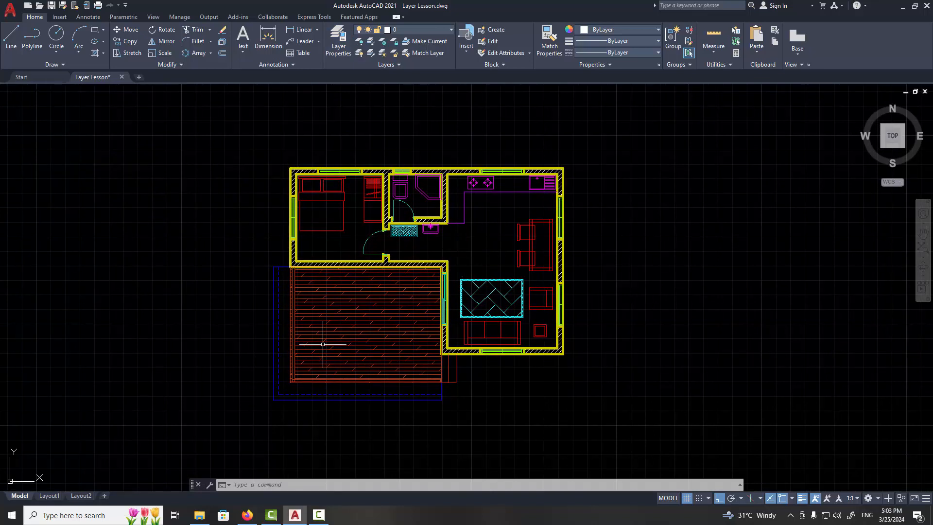
{"action": "left_click", "coordinate": [448, 193]}
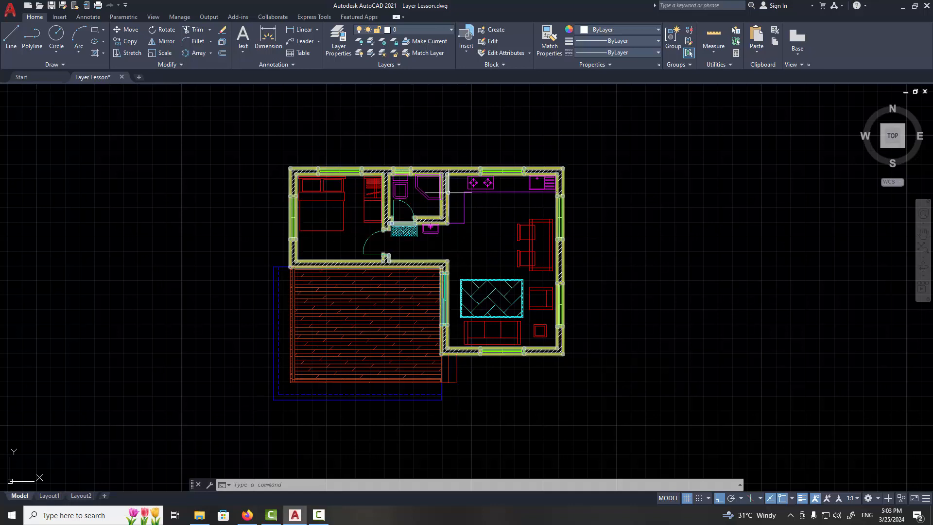
{"action": "key", "text": "Escape"}
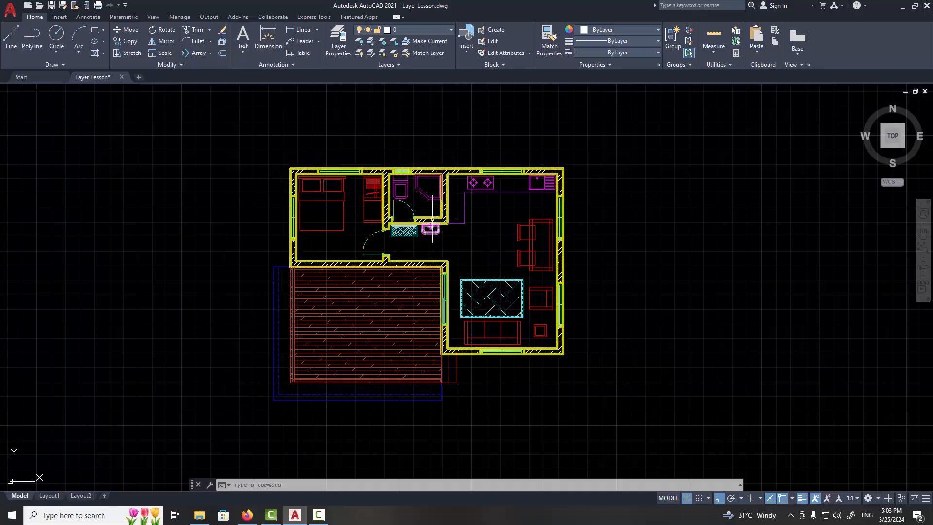
{"action": "left_click", "coordinate": [450, 31]}
{"action": "left_click", "coordinate": [451, 30]}
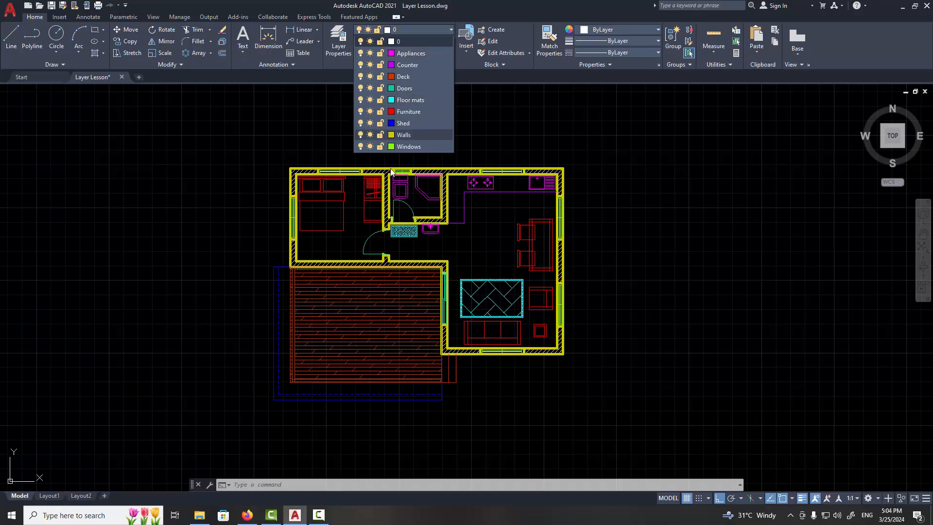
{"action": "left_click", "coordinate": [484, 233]}
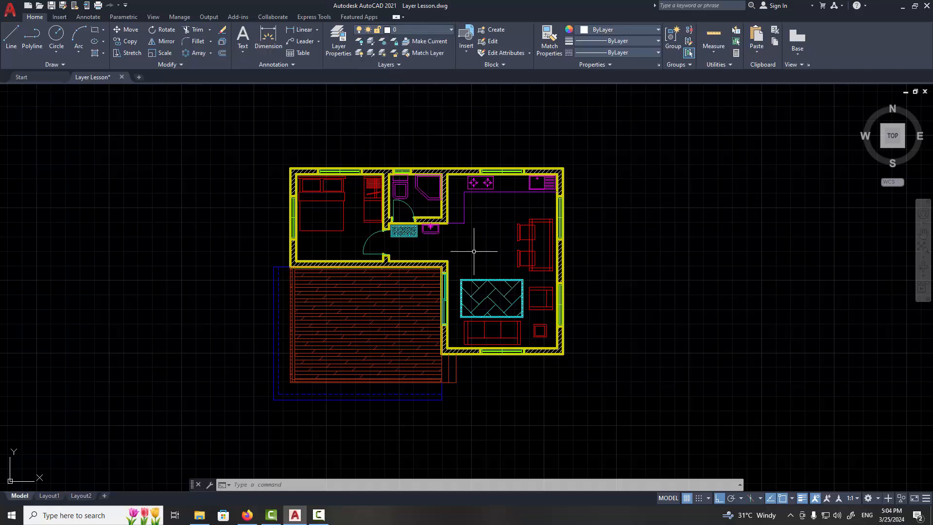
{"action": "middle_click_drag", "start_coordinate": [479, 246], "coordinate": [475, 258]}
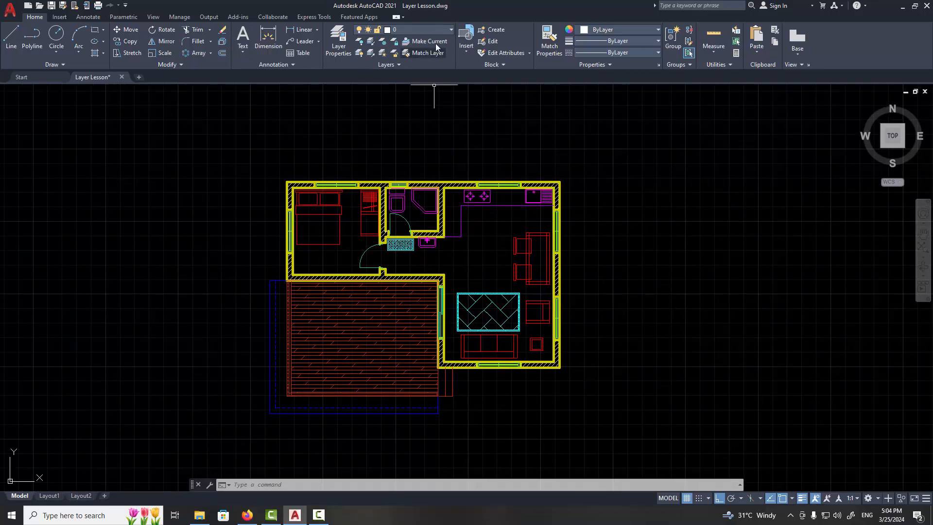
{"action": "left_click", "coordinate": [450, 31]}
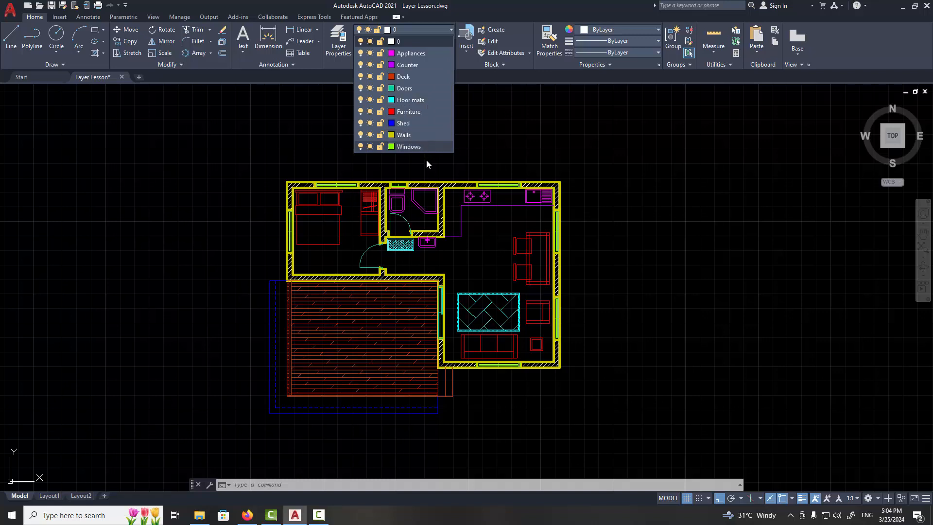
{"action": "left_click", "coordinate": [659, 144]}
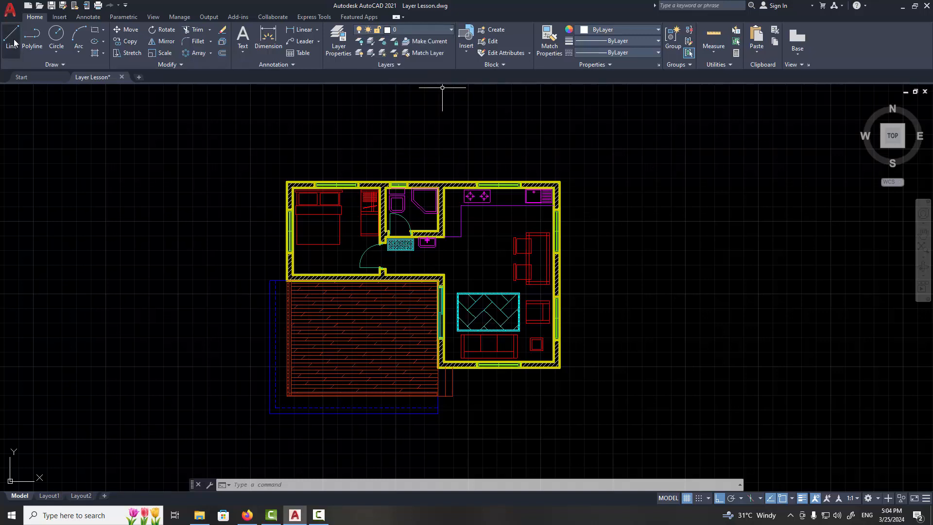
Draw a closed, nearly square outline about 1.3 units wide with the Line tool in the empty space northeast of the house.
{"action": "left_click", "coordinate": [632, 151]}
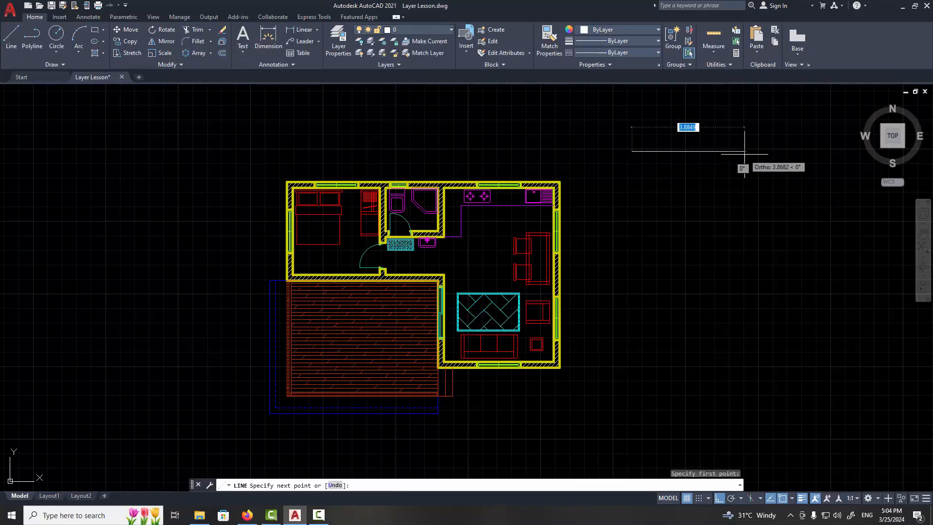
{"action": "left_click", "coordinate": [671, 155]}
{"action": "left_click", "coordinate": [670, 191]}
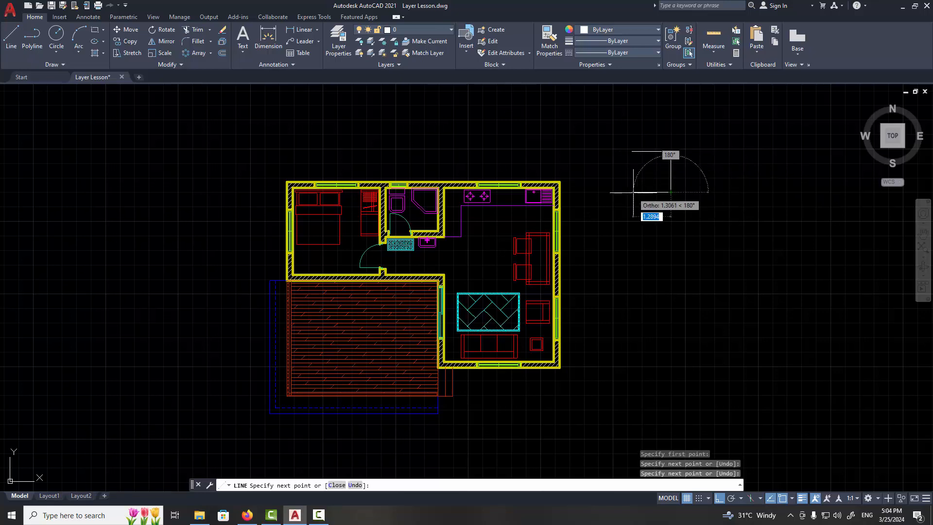
{"action": "scroll", "coordinate": [637, 155], "scroll_direction": "up", "scroll_amount": 1}
{"action": "key", "text": "ctrl+z"}
{"action": "scroll", "coordinate": [640, 156], "scroll_direction": "down", "scroll_amount": 1}
{"action": "left_click", "coordinate": [632, 165]}
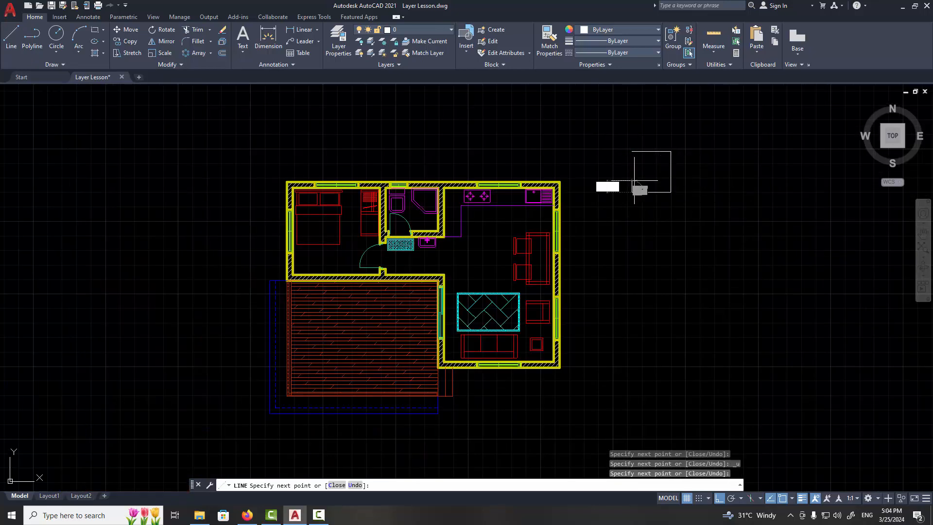
{"action": "left_click", "coordinate": [632, 154]}
{"action": "key", "text": "Return"}
Draw two concentric circles centred in the square outline, the inner one with a radius of about 0.34.
{"action": "scroll", "coordinate": [650, 167], "scroll_direction": "up", "scroll_amount": 2}
{"action": "left_click", "coordinate": [57, 35]}
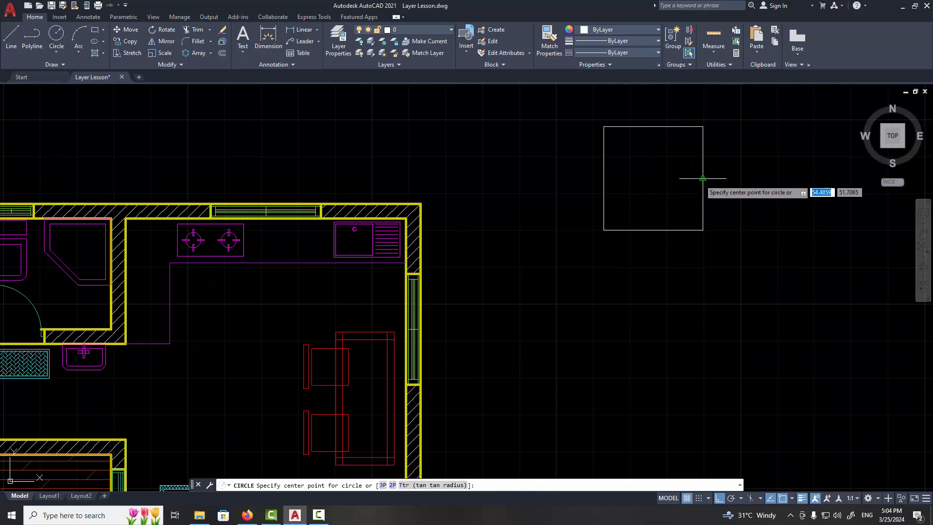
{"action": "left_click", "coordinate": [653, 178]}
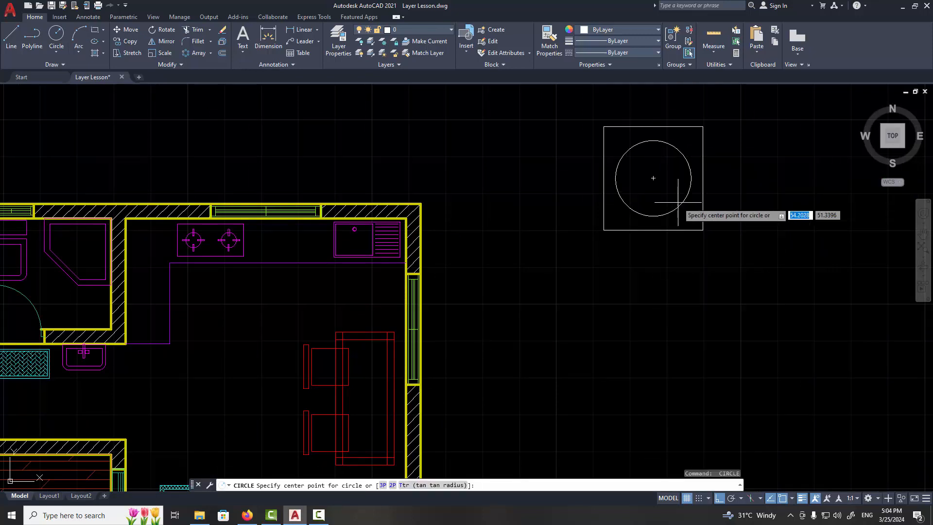
{"action": "left_click", "coordinate": [678, 189]}
Draw a knob circle of about 0.05 radius in the square's upper-right corner and undo the extra circle beside it.
{"action": "scroll", "coordinate": [679, 130], "scroll_direction": "up", "scroll_amount": 2}
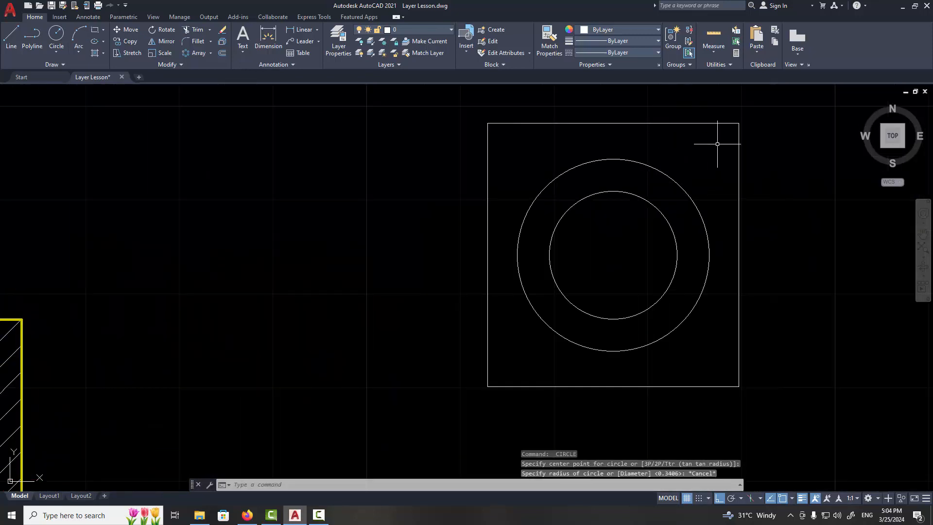
{"action": "key", "text": "Return"}
{"action": "left_click", "coordinate": [698, 145]}
{"action": "left_click", "coordinate": [707, 152]}
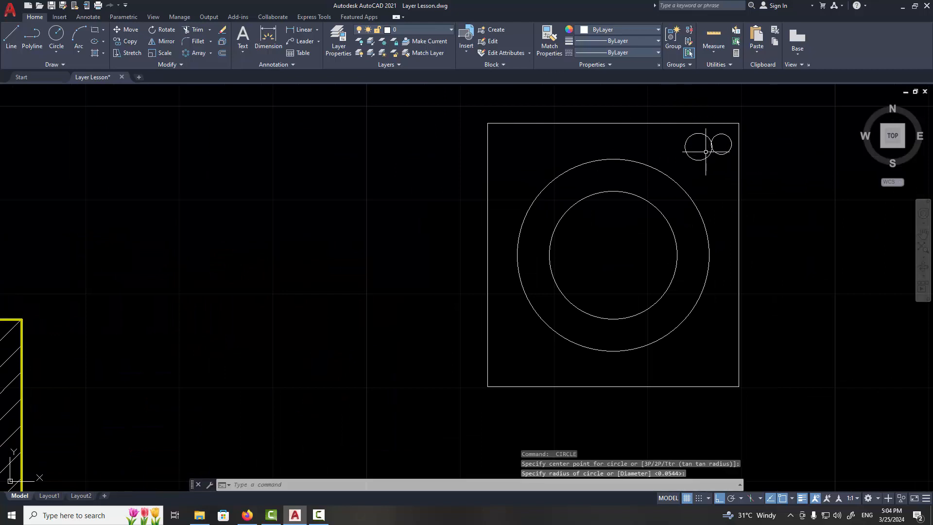
{"action": "key", "text": "ctrl+z"}
{"action": "scroll", "coordinate": [706, 145], "scroll_direction": "up", "scroll_amount": 1}
Draw a smaller button circle to the left of the knob, level with it inside the square outline.
{"action": "type", "text": "c"}
{"action": "key", "text": "Return"}
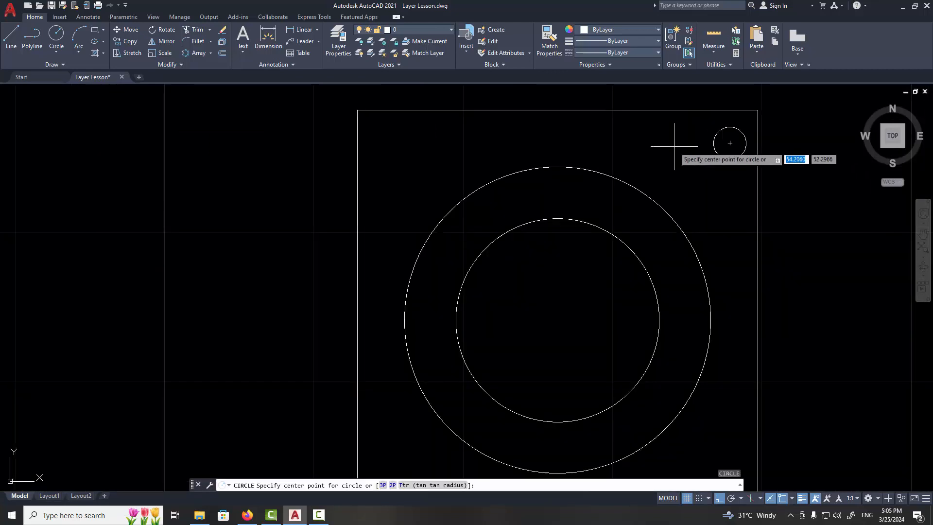
{"action": "left_click", "coordinate": [686, 143]}
{"action": "left_click", "coordinate": [697, 144]}
Copy the small button circle twice to its left to make a row of three.
{"action": "left_click", "coordinate": [693, 147]}
{"action": "left_click", "coordinate": [676, 155]}
{"action": "type", "text": "co"}
{"action": "key", "text": "Return"}
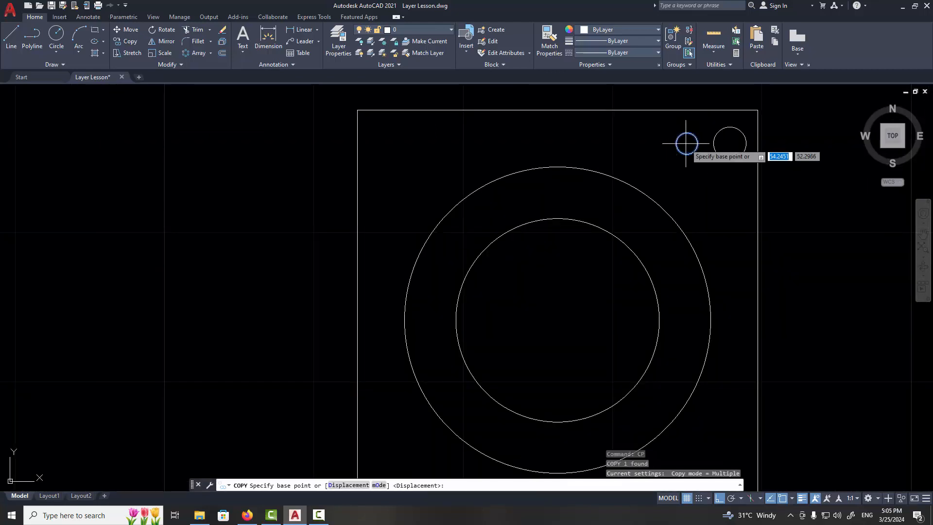
{"action": "left_click", "coordinate": [687, 144]}
{"action": "left_click", "coordinate": [660, 147]}
{"action": "left_click", "coordinate": [634, 146]}
{"action": "key", "text": "Escape"}
{"action": "key", "text": "Escape"}
{"action": "scroll", "coordinate": [705, 171], "scroll_direction": "down", "scroll_amount": 4}
{"action": "left_click", "coordinate": [746, 120]}
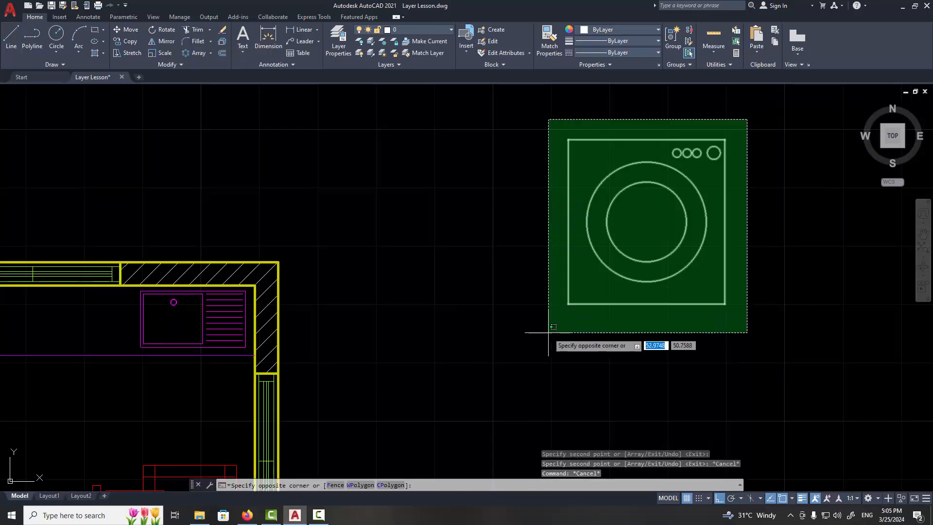
{"action": "left_click", "coordinate": [550, 334]}
{"action": "scroll", "coordinate": [561, 337], "scroll_direction": "down", "scroll_amount": 2}
{"action": "middle_click_drag", "start_coordinate": [569, 340], "coordinate": [584, 311]}
{"action": "scroll", "coordinate": [685, 230], "scroll_direction": "up", "scroll_amount": 2}
{"action": "key", "text": "Escape"}
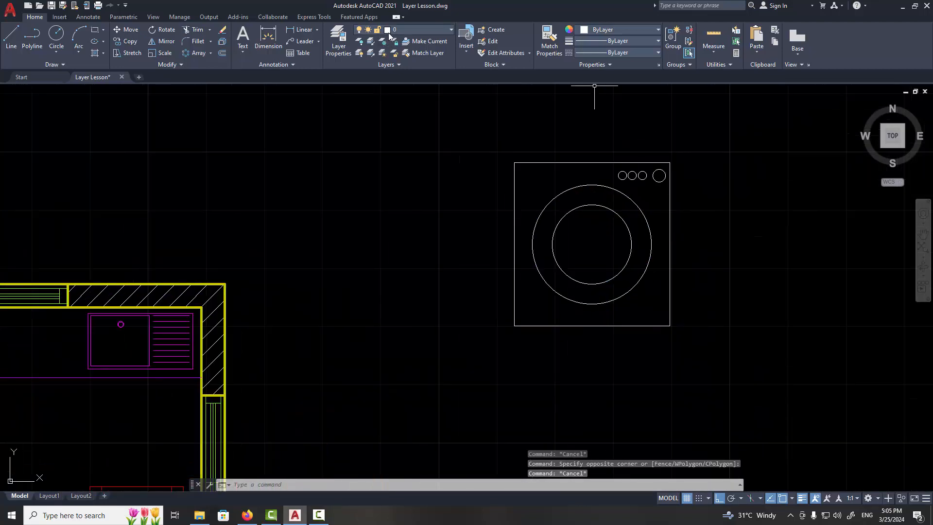
Assign all of the washing machine's lines and circles to the Appliances layer.
{"action": "left_click", "coordinate": [729, 140]}
{"action": "left_click", "coordinate": [470, 386]}
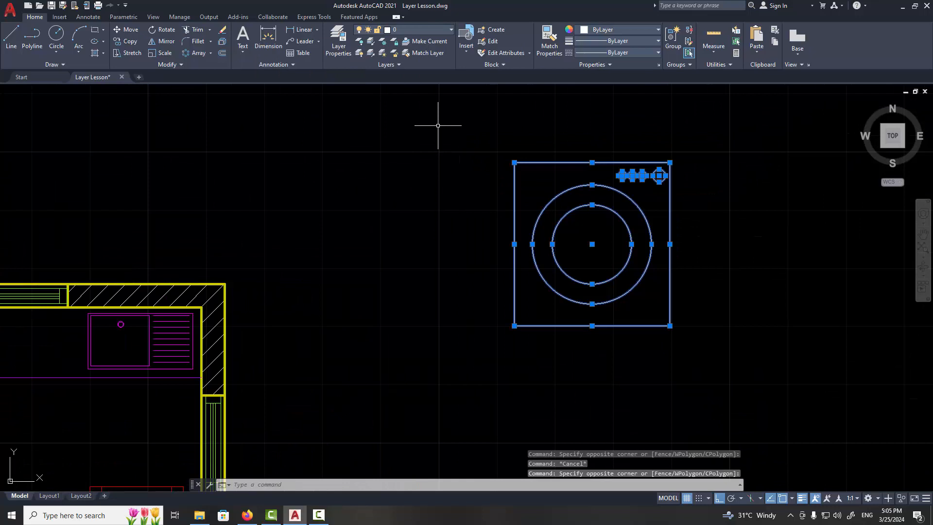
{"action": "left_click", "coordinate": [427, 30]}
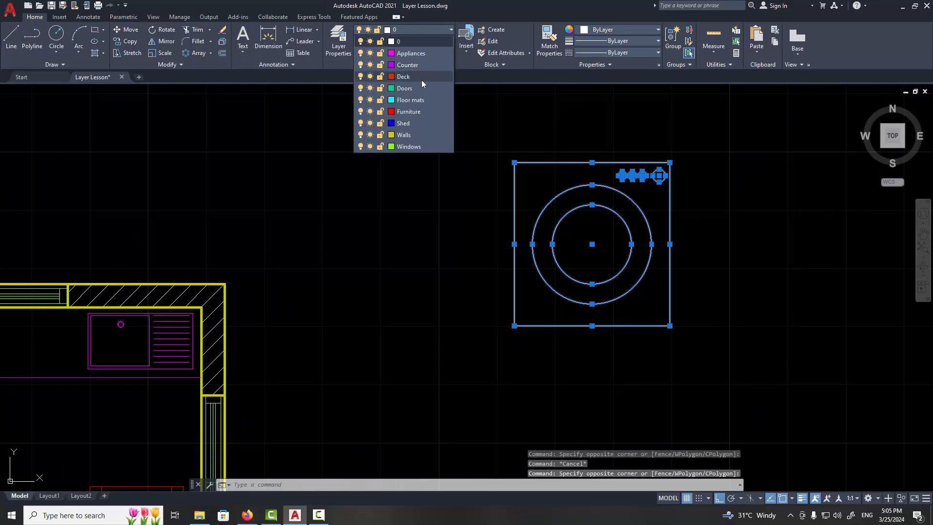
{"action": "left_click", "coordinate": [413, 56]}
{"action": "key", "text": "Escape"}
Compare the washing machine with the plan's other appliances and review the on/off, freeze and lock settings in the layer list.
{"action": "scroll", "coordinate": [526, 245], "scroll_direction": "down", "scroll_amount": 2}
{"action": "middle_click_drag", "start_coordinate": [527, 246], "coordinate": [714, 213]}
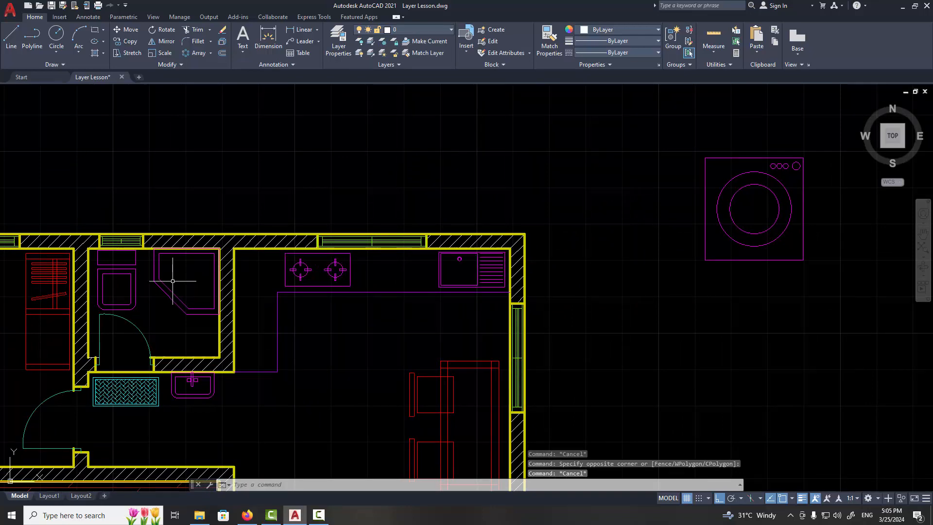
{"action": "scroll", "coordinate": [486, 350], "scroll_direction": "down", "scroll_amount": 4}
{"action": "middle_click_drag", "start_coordinate": [476, 350], "coordinate": [548, 246]}
{"action": "scroll", "coordinate": [581, 208], "scroll_direction": "up", "scroll_amount": 2}
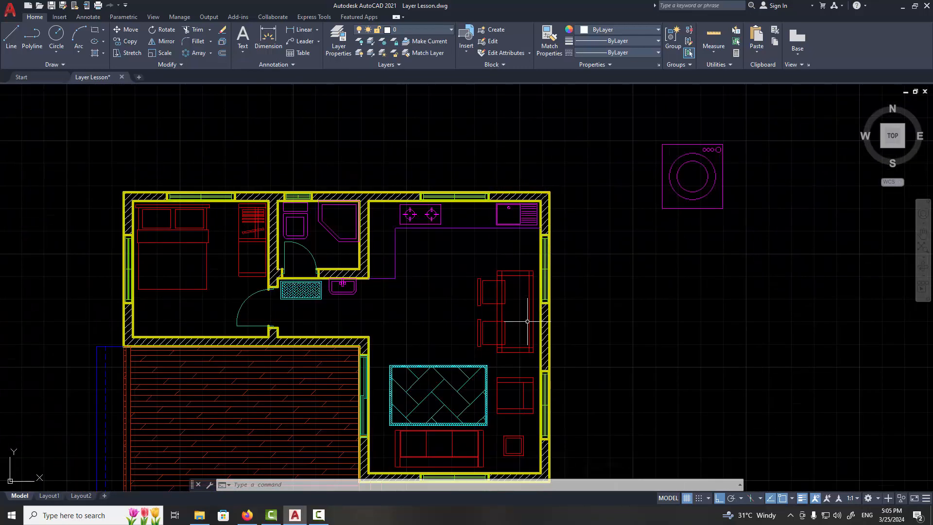
{"action": "left_click", "coordinate": [438, 32]}
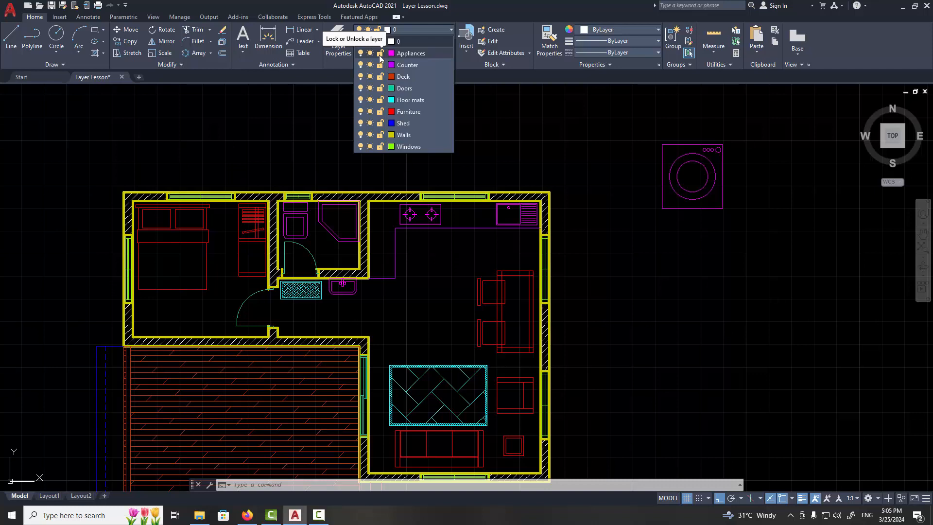
{"action": "left_click", "coordinate": [576, 275]}
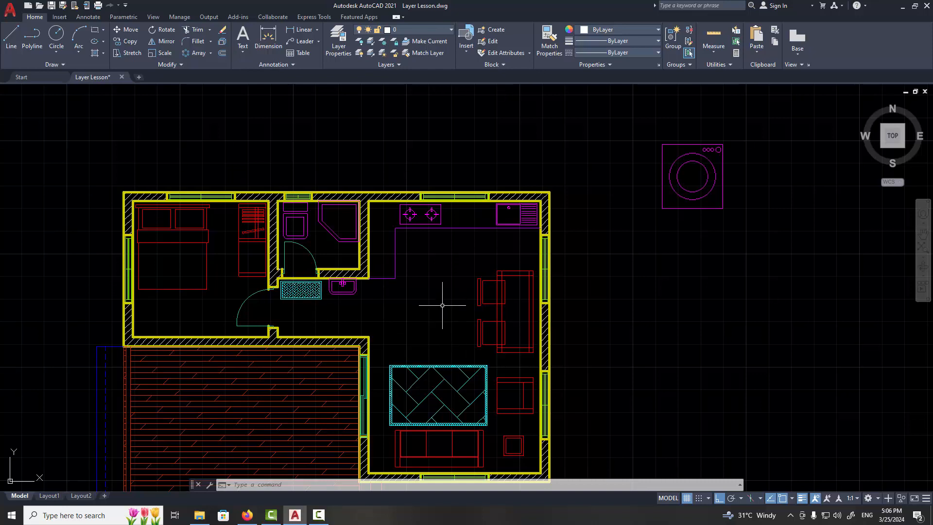
{"action": "left_click", "coordinate": [744, 130]}
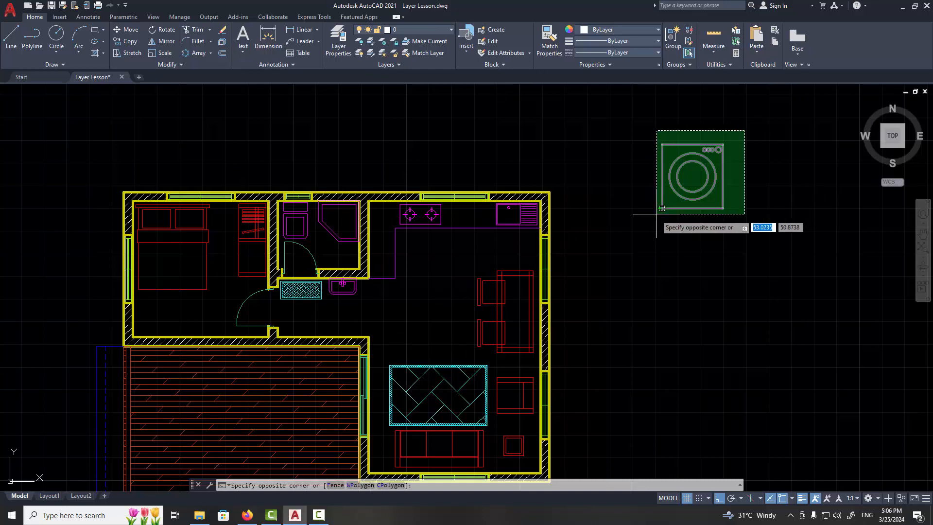
{"action": "left_click", "coordinate": [657, 213]}
{"action": "key", "text": "Escape"}
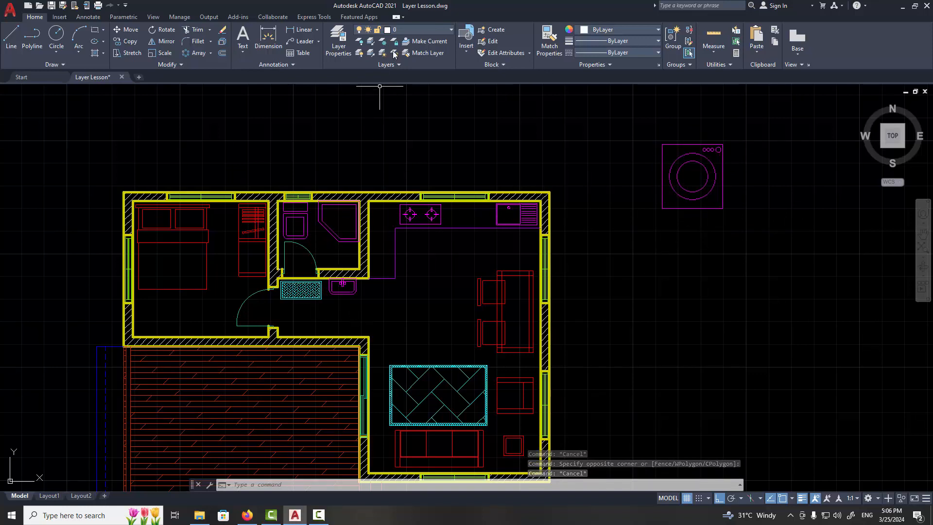
Turn off the Appliances layer.
{"action": "left_click", "coordinate": [405, 30]}
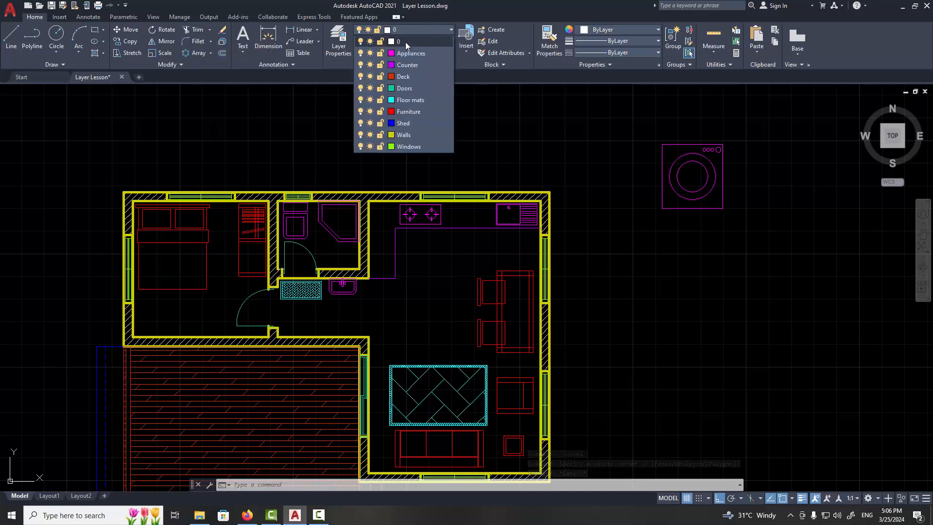
{"action": "left_click", "coordinate": [360, 53]}
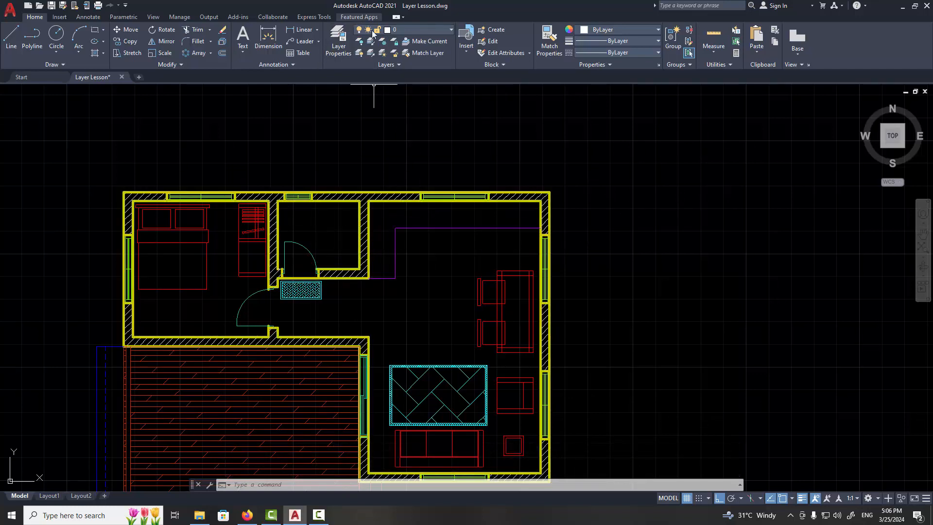
Turn the Appliances layer back on.
{"action": "left_click", "coordinate": [415, 31]}
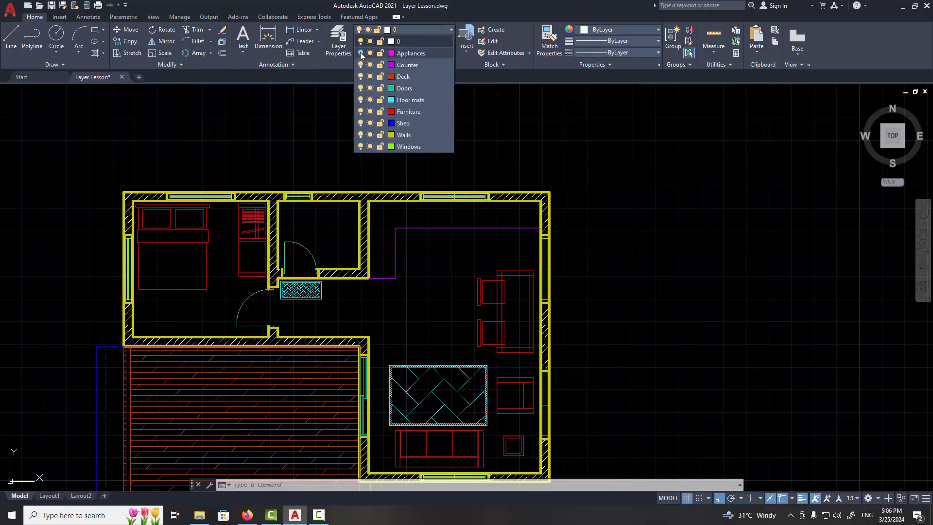
{"action": "left_click", "coordinate": [360, 53]}
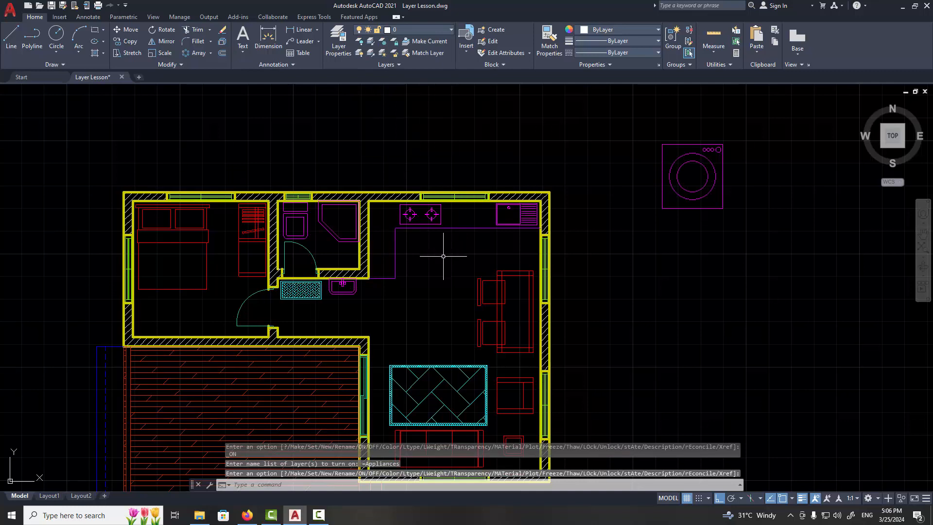
{"action": "middle_click_drag", "start_coordinate": [443, 256], "coordinate": [442, 235]}
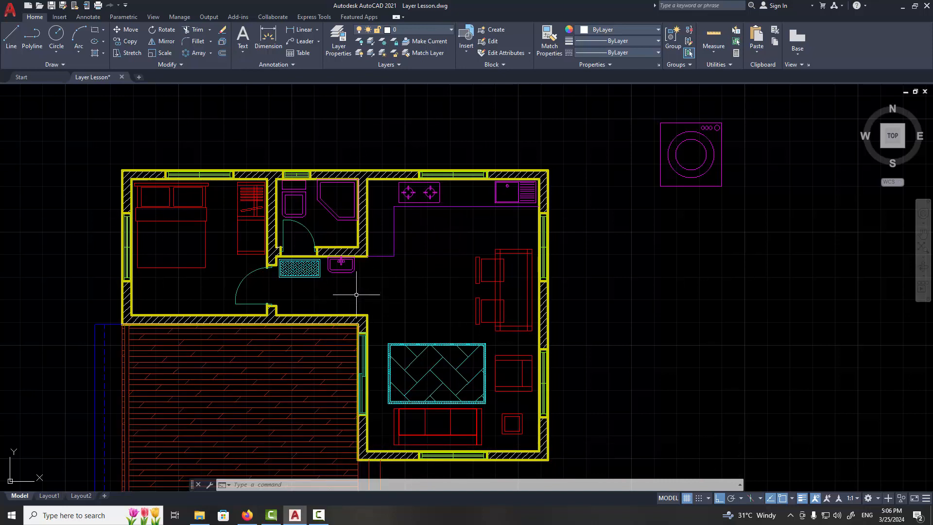
Turn off the Windows, Shed, Floor mats, Appliances and Furniture layers.
{"action": "left_click", "coordinate": [359, 31]}
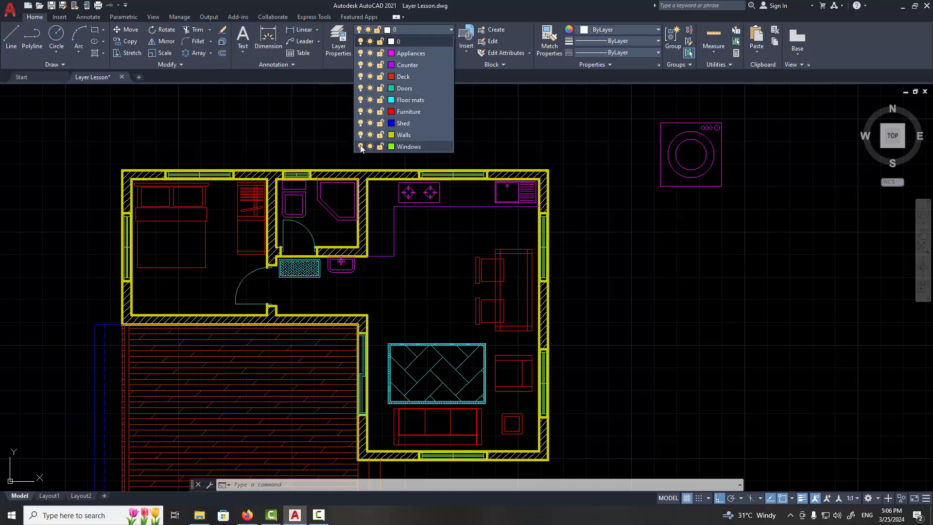
{"action": "left_click", "coordinate": [360, 147]}
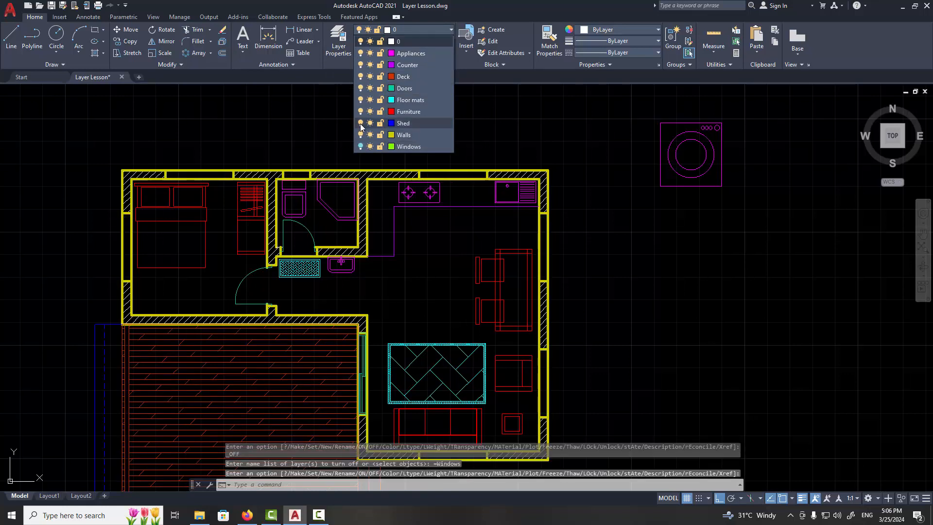
{"action": "left_click", "coordinate": [360, 124]}
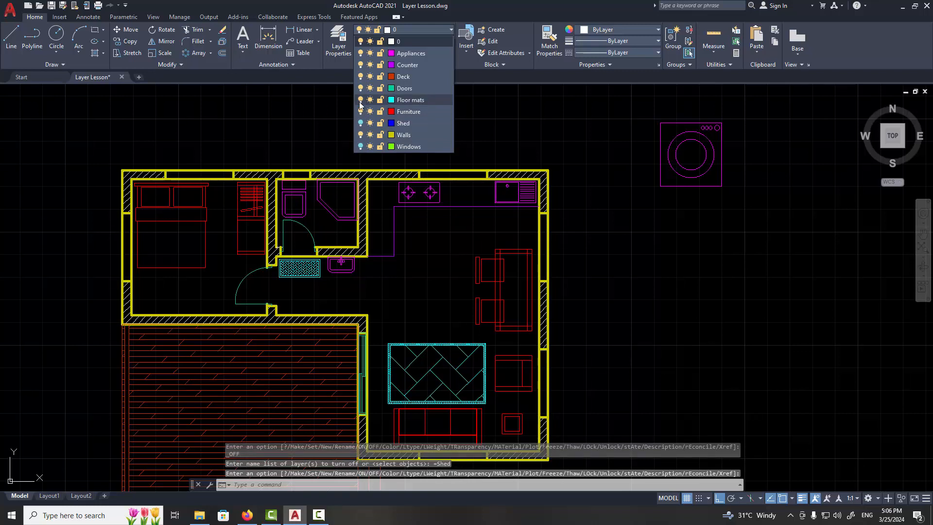
{"action": "left_click", "coordinate": [360, 100]}
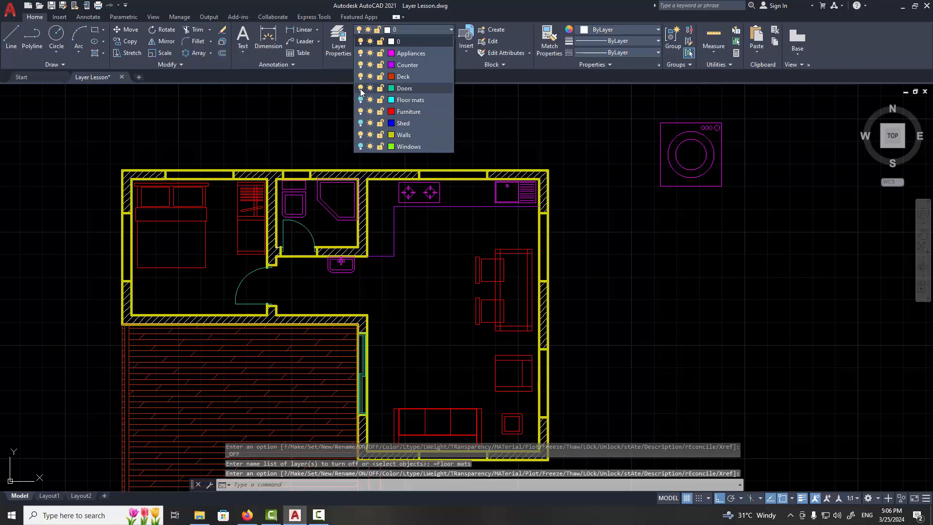
{"action": "left_click", "coordinate": [360, 53]}
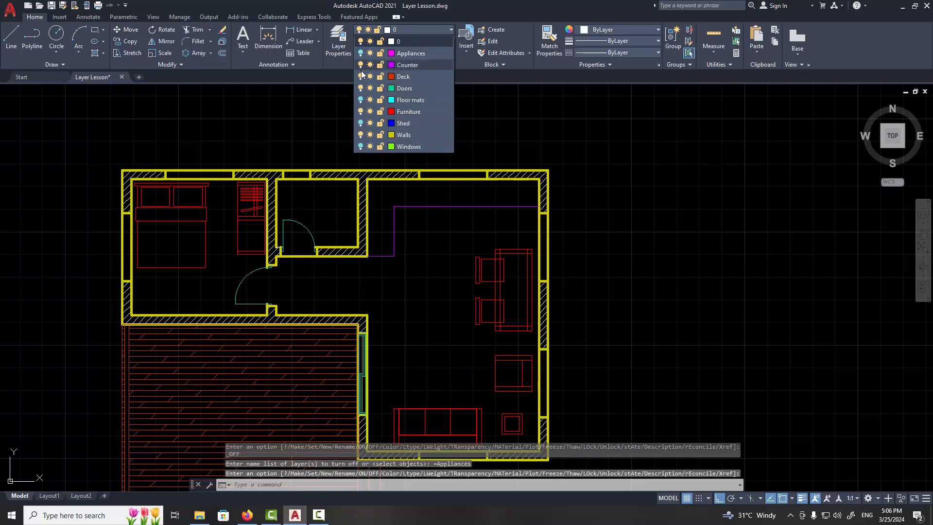
{"action": "left_click", "coordinate": [360, 112]}
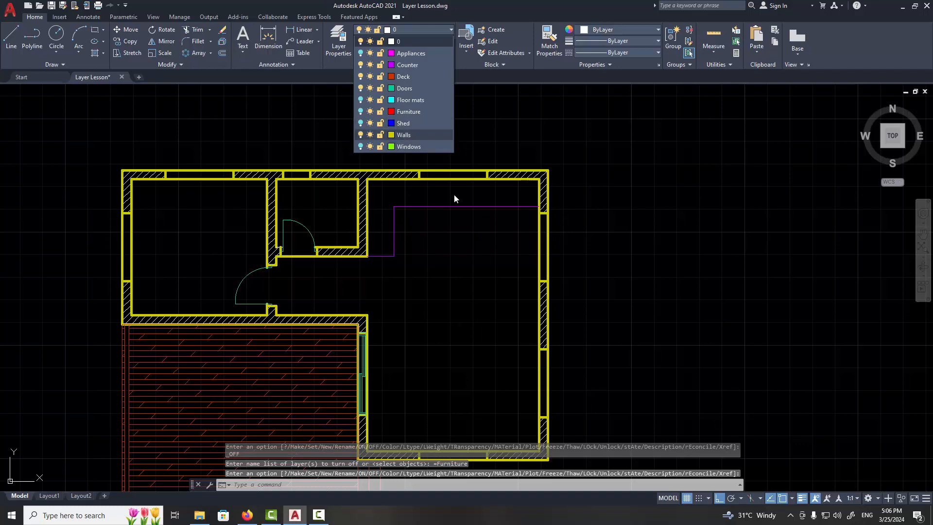
{"action": "left_click", "coordinate": [444, 275]}
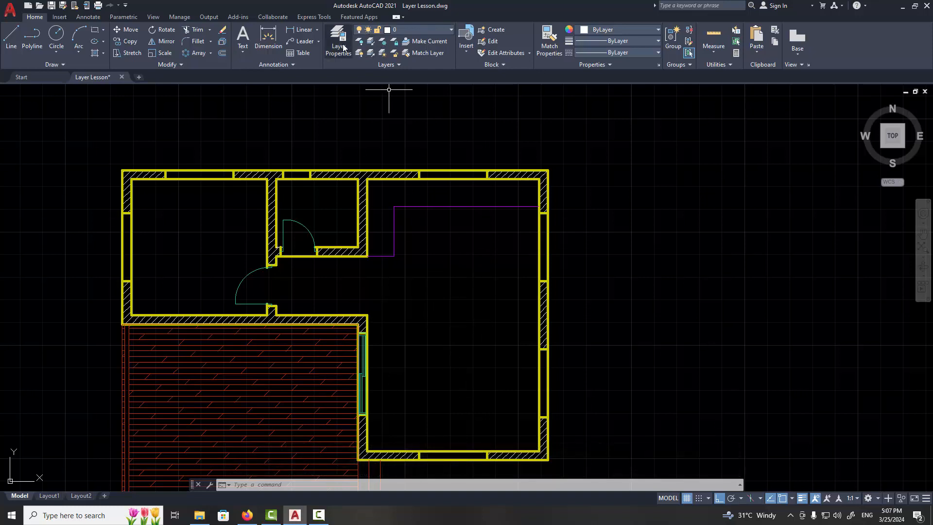
Turn the Windows, Shed, Furniture, Floor mats and Appliances layers back on.
{"action": "left_click", "coordinate": [403, 29]}
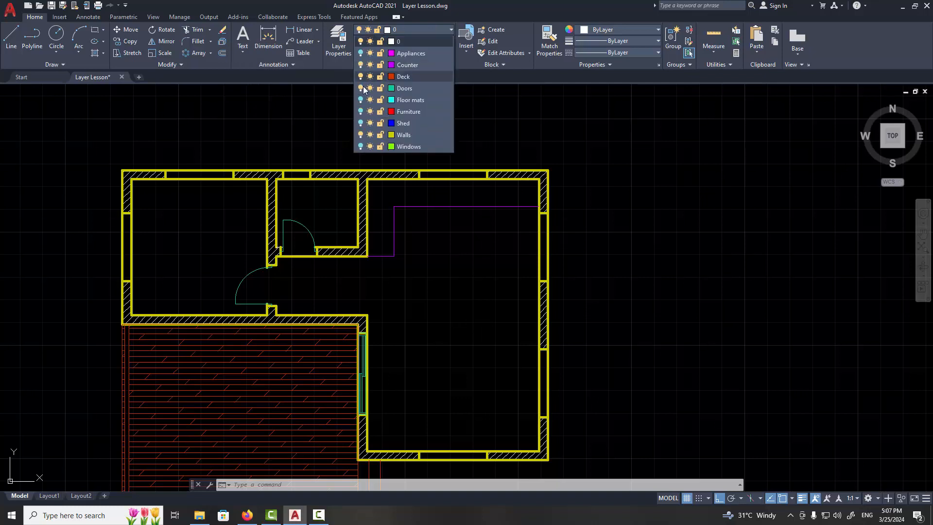
{"action": "left_click", "coordinate": [360, 146]}
{"action": "left_click", "coordinate": [360, 123]}
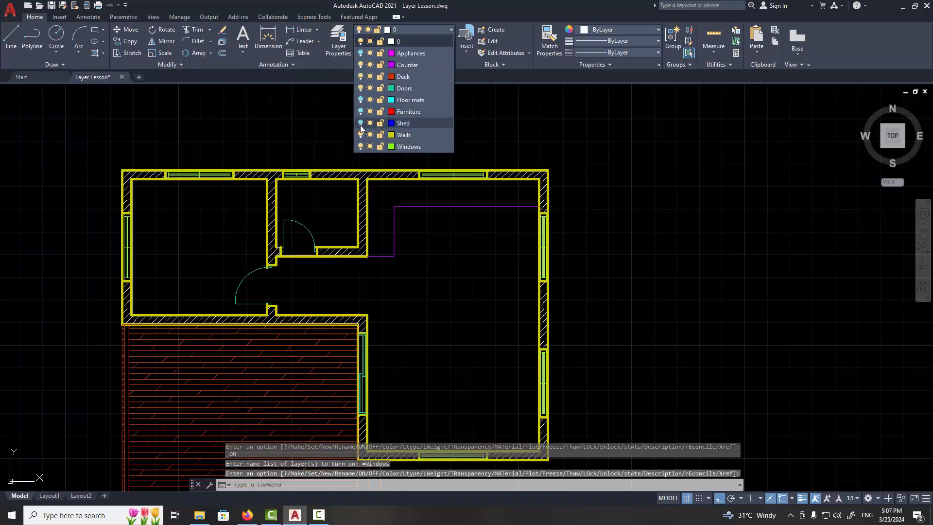
{"action": "left_click", "coordinate": [360, 112]}
{"action": "left_click", "coordinate": [360, 100]}
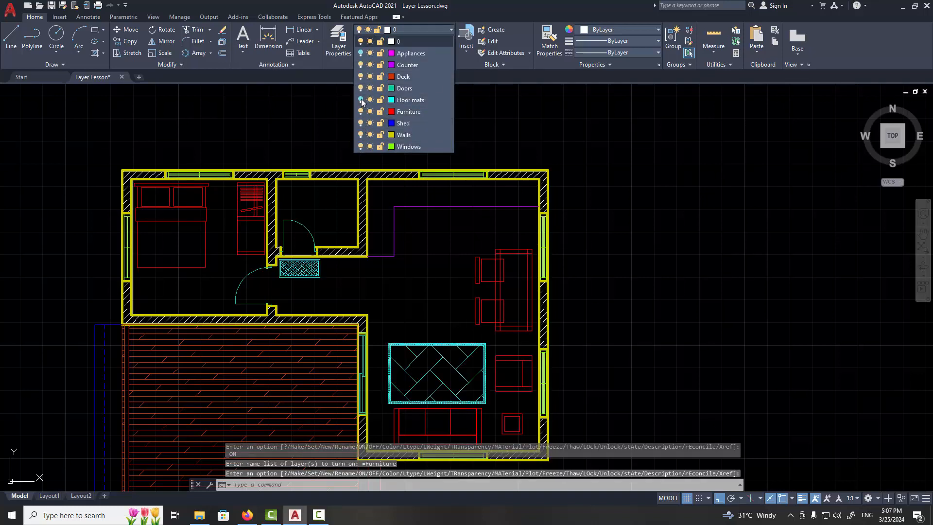
{"action": "left_click", "coordinate": [360, 53]}
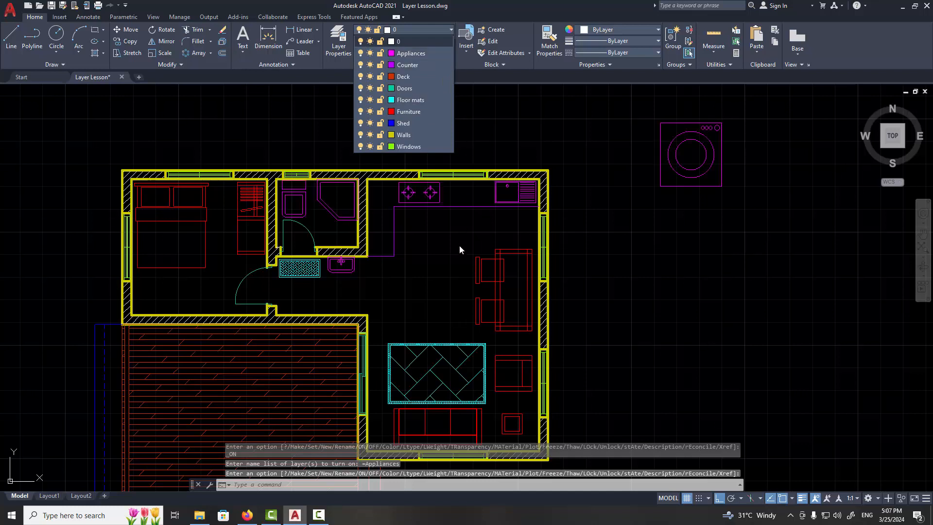
{"action": "left_click", "coordinate": [451, 274]}
{"action": "key", "text": "Escape"}
{"action": "middle_click_drag", "start_coordinate": [459, 232], "coordinate": [455, 180]}
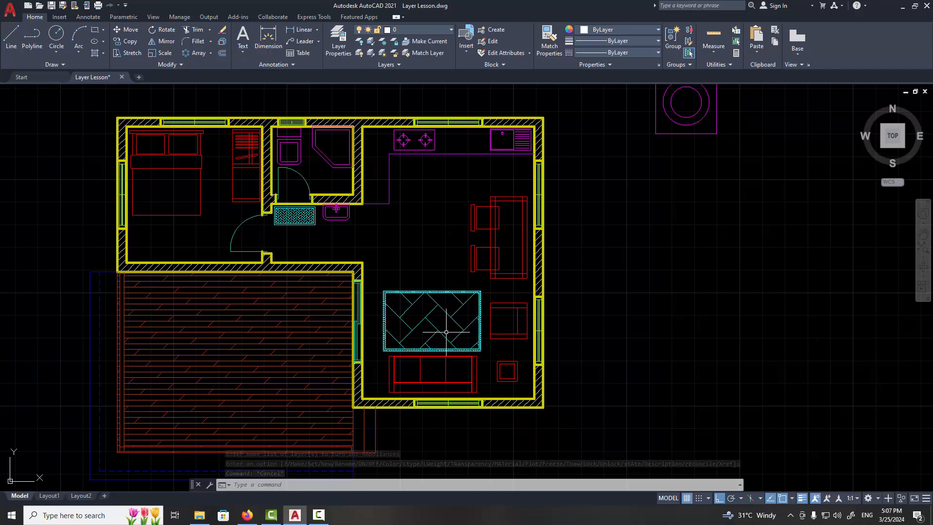
Select only the three-seat sofa below the living room mat with a crossing window and clear the selection.
{"action": "middle_click_drag", "start_coordinate": [445, 356], "coordinate": [501, 363]}
{"action": "scroll", "coordinate": [514, 368], "scroll_direction": "up", "scroll_amount": 4}
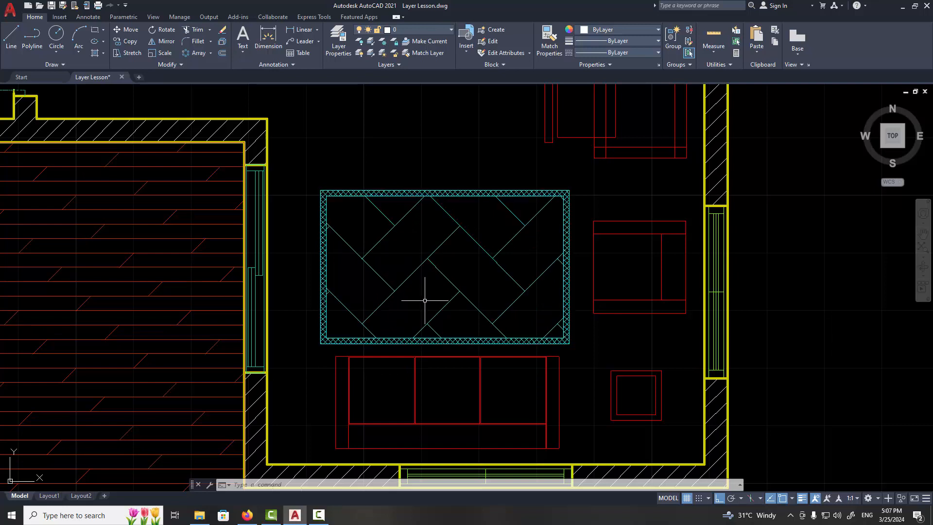
{"action": "key", "text": "Escape"}
{"action": "key", "text": "Escape"}
{"action": "left_click", "coordinate": [577, 354]}
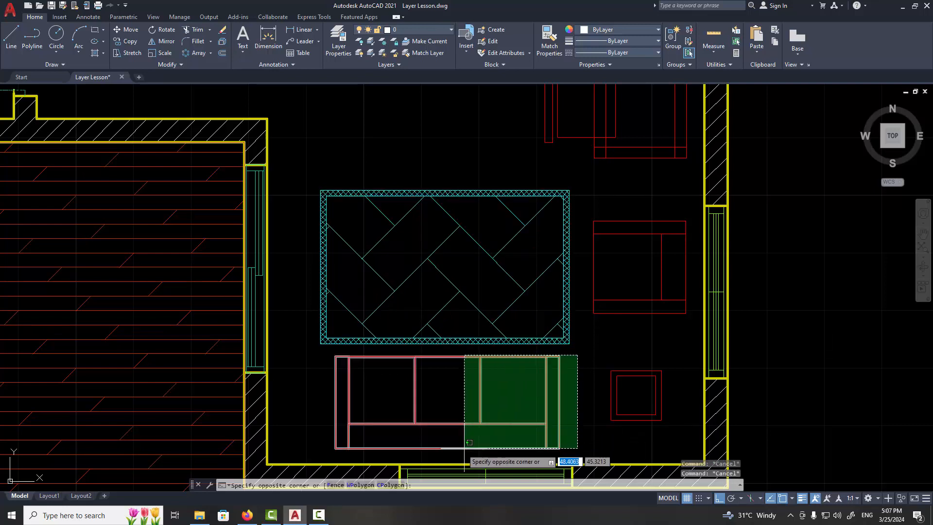
{"action": "left_click", "coordinate": [348, 437]}
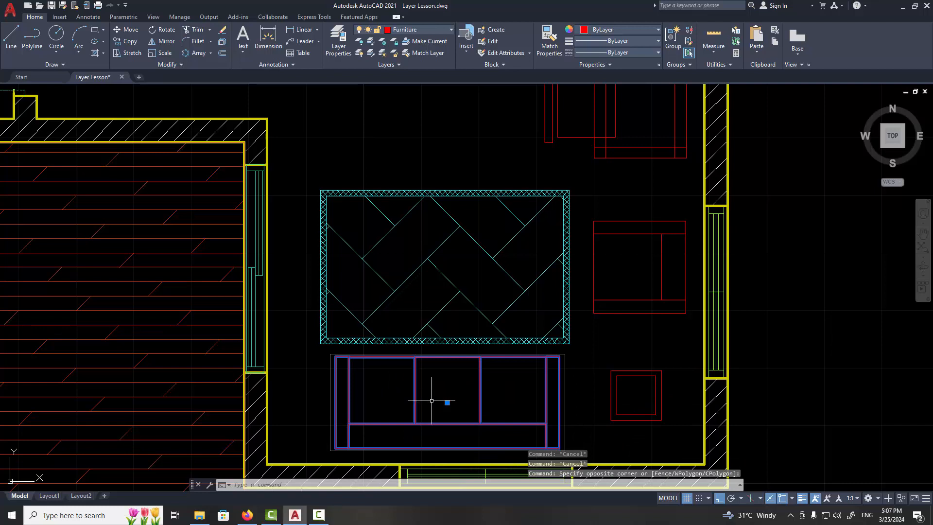
{"action": "key", "text": "Escape"}
{"action": "scroll", "coordinate": [553, 383], "scroll_direction": "down", "scroll_amount": 4}
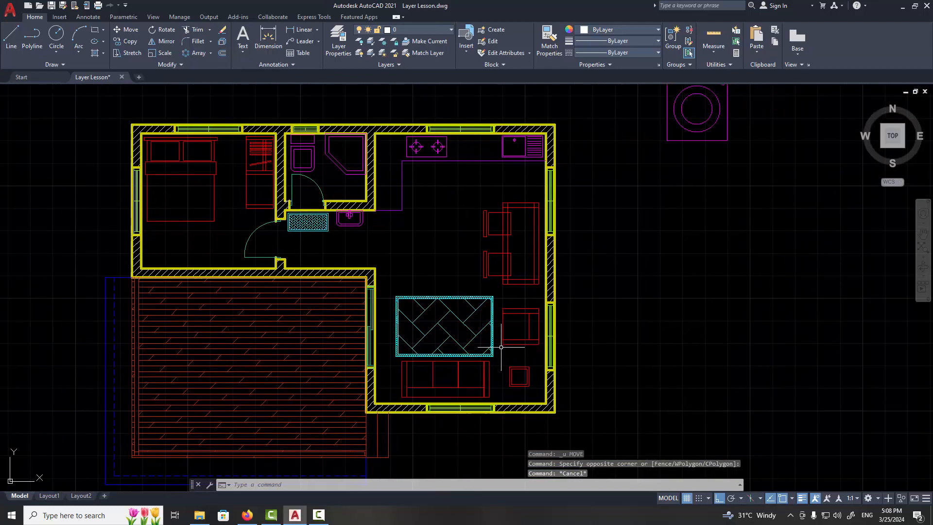
Try crossing selections that catch both the three-seat sofa and the living room mat, clearing each selection.
{"action": "left_click", "coordinate": [502, 350]}
{"action": "key", "text": "Escape"}
{"action": "left_click", "coordinate": [498, 358]}
{"action": "left_click", "coordinate": [448, 394]}
{"action": "key", "text": "Escape"}
{"action": "left_click", "coordinate": [501, 356]}
{"action": "left_click", "coordinate": [455, 393]}
{"action": "key", "text": "Escape"}
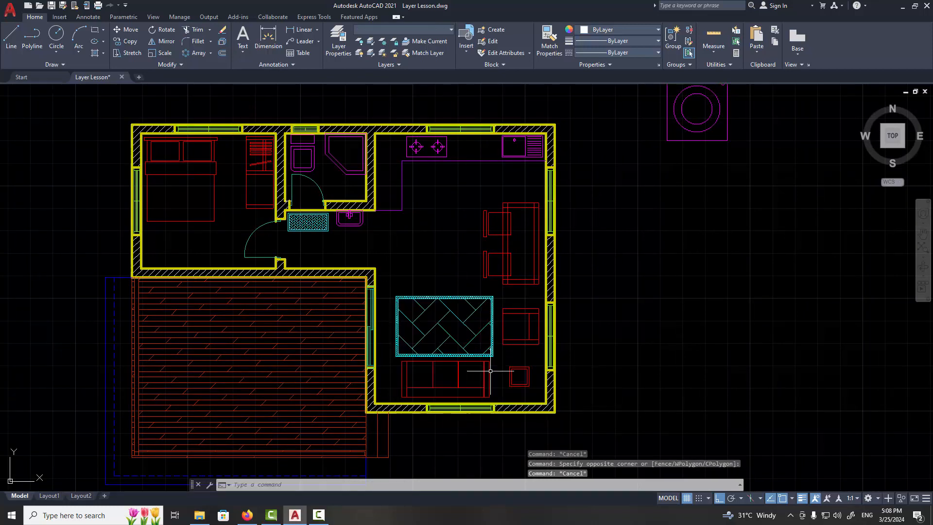
{"action": "left_click", "coordinate": [509, 353]}
{"action": "left_click", "coordinate": [451, 396]}
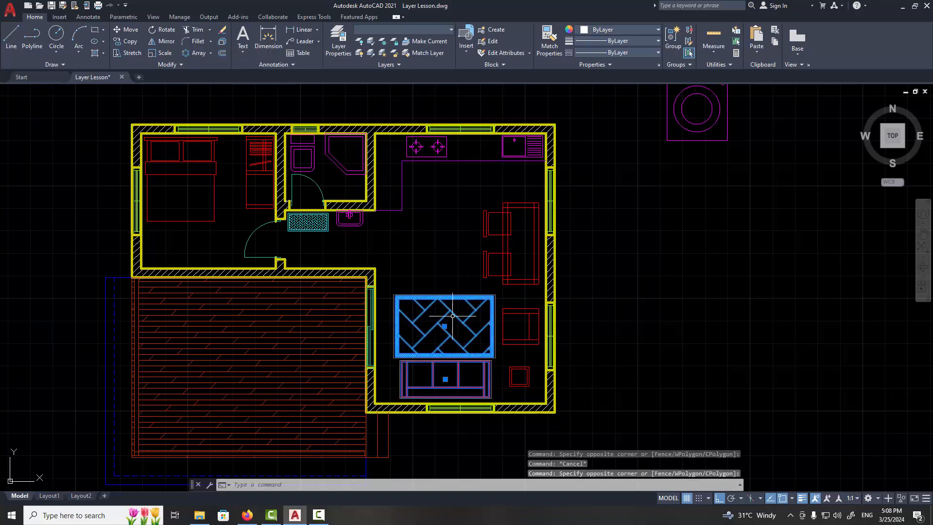
{"action": "key", "text": "Escape"}
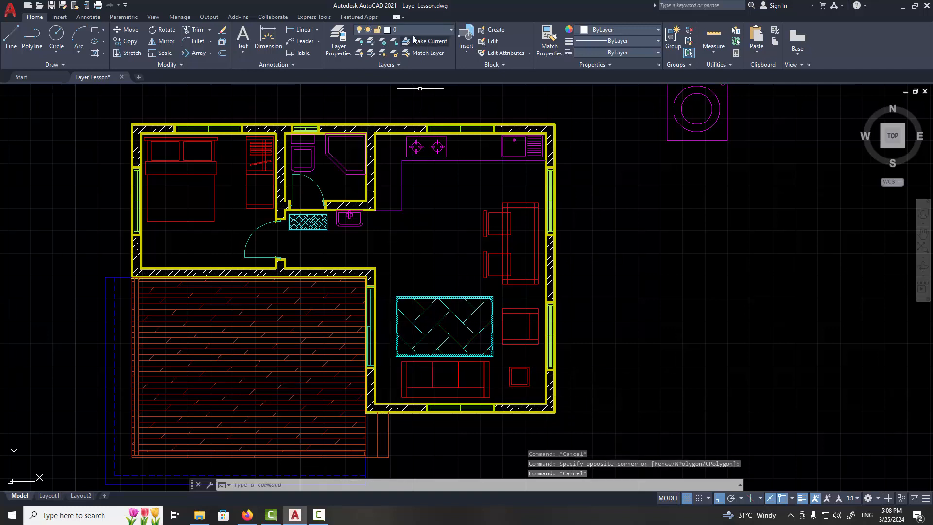
Lock the Floor mats layer.
{"action": "left_click", "coordinate": [413, 31]}
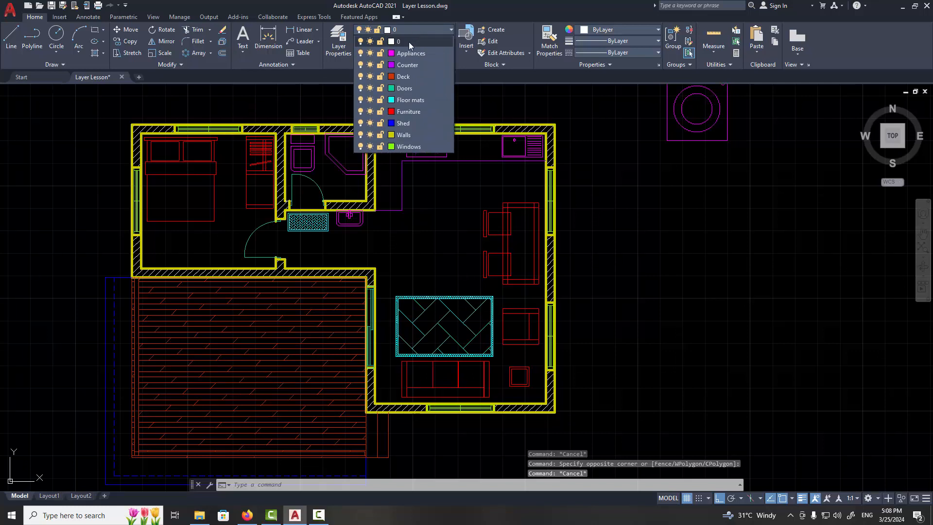
{"action": "left_click", "coordinate": [380, 100]}
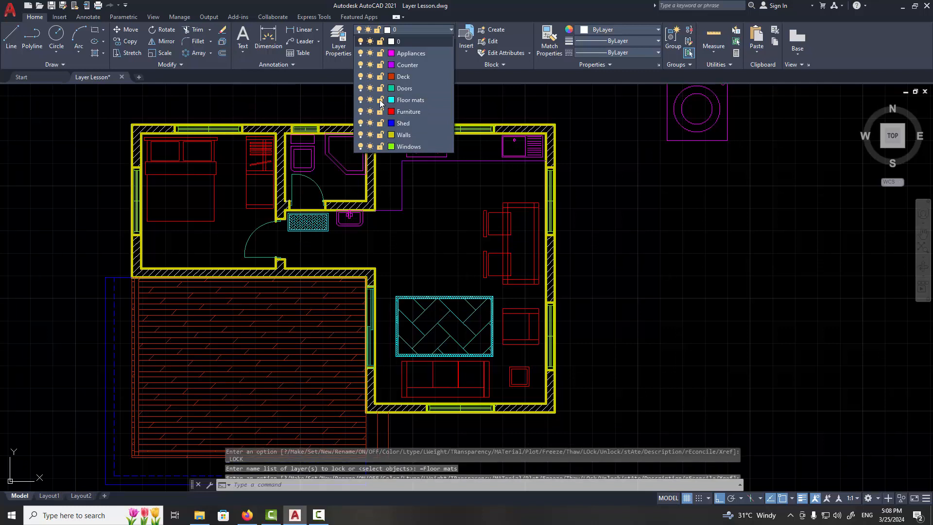
Select the sofa together with the locked living room mat and move the selection left until the sofa lines up with the mat's left edge.
{"action": "left_click", "coordinate": [499, 358]}
{"action": "left_click", "coordinate": [504, 350]}
{"action": "left_click", "coordinate": [446, 386]}
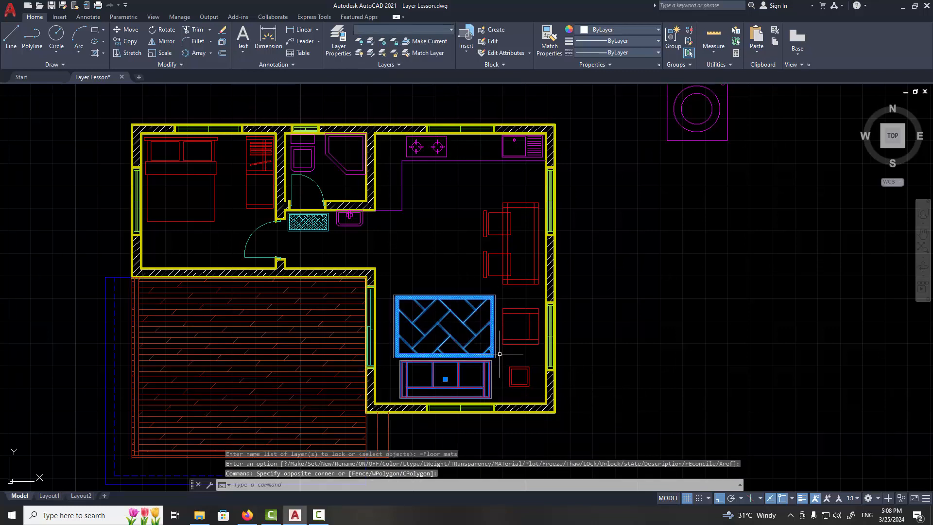
{"action": "type", "text": "m"}
{"action": "key", "text": "Return"}
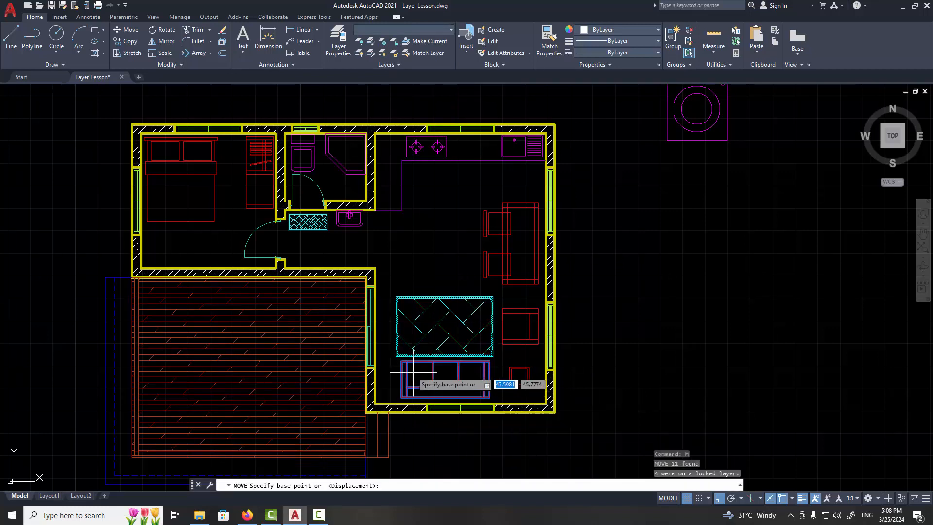
{"action": "scroll", "coordinate": [404, 369], "scroll_direction": "up", "scroll_amount": 4}
{"action": "left_click", "coordinate": [394, 354]}
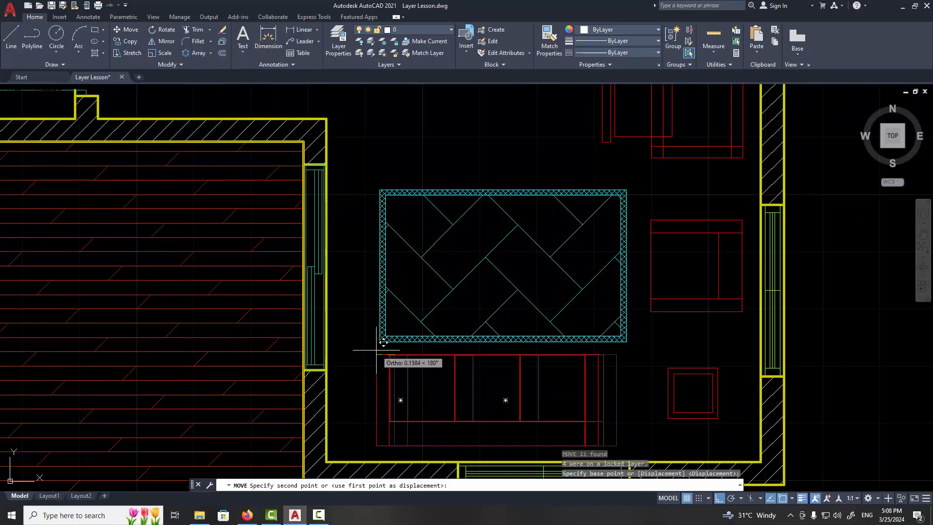
{"action": "key", "text": "Escape"}
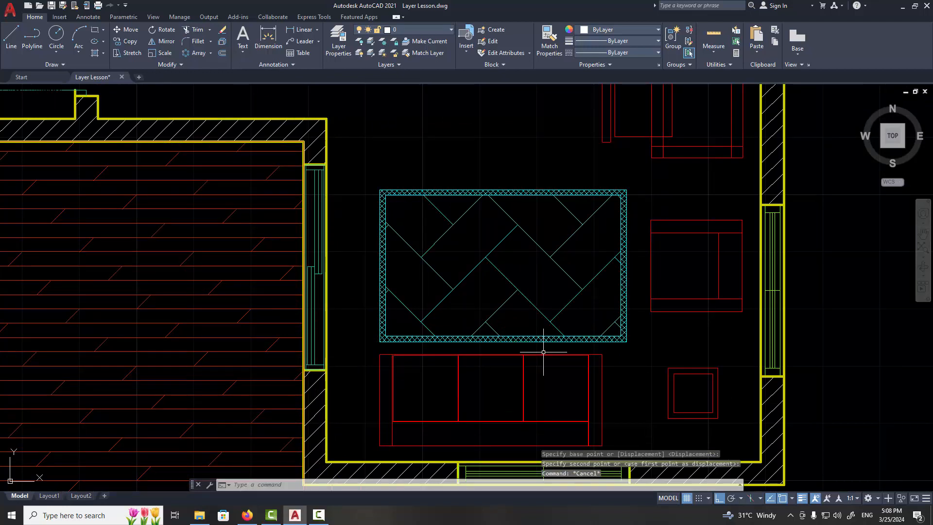
{"action": "scroll", "coordinate": [561, 340], "scroll_direction": "down", "scroll_amount": 2}
{"action": "middle_click_drag", "start_coordinate": [561, 340], "coordinate": [496, 354]}
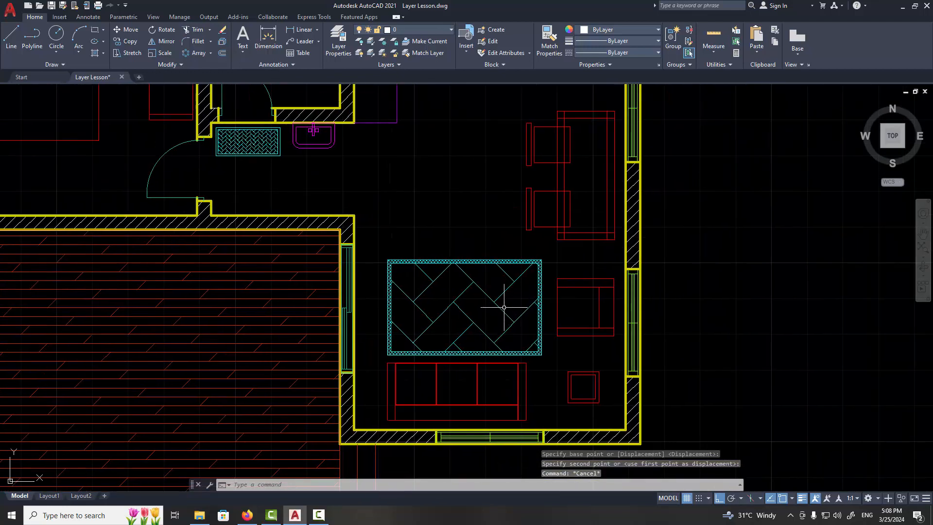
Undo the sofa move and the view changes.
{"action": "key", "text": "ctrl+z"}
{"action": "key", "text": "ctrl+z"}
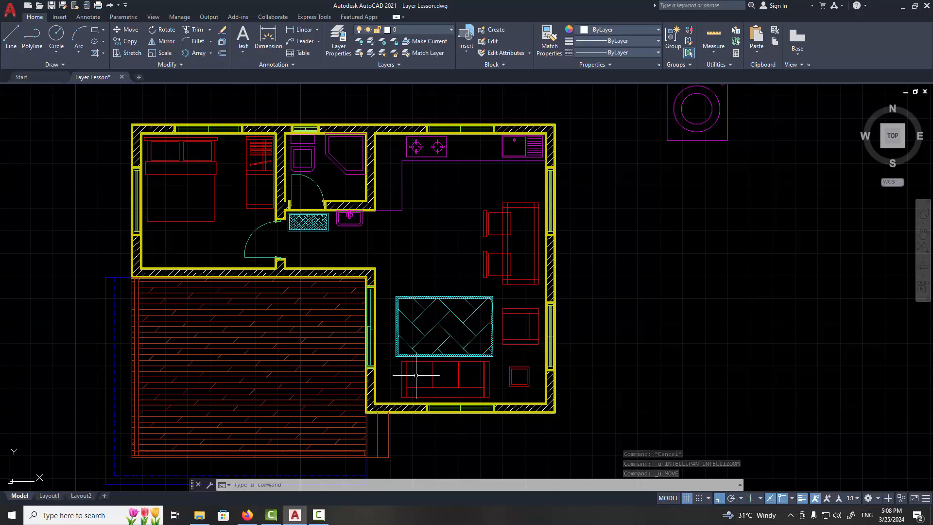
{"action": "key", "text": "ctrl+z"}
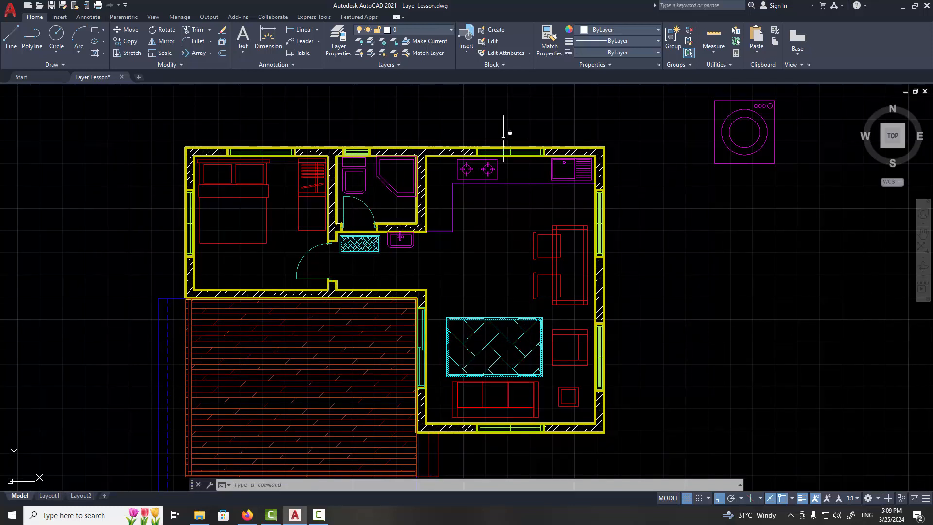
Unlock the Floor mats layer.
{"action": "left_click", "coordinate": [415, 33]}
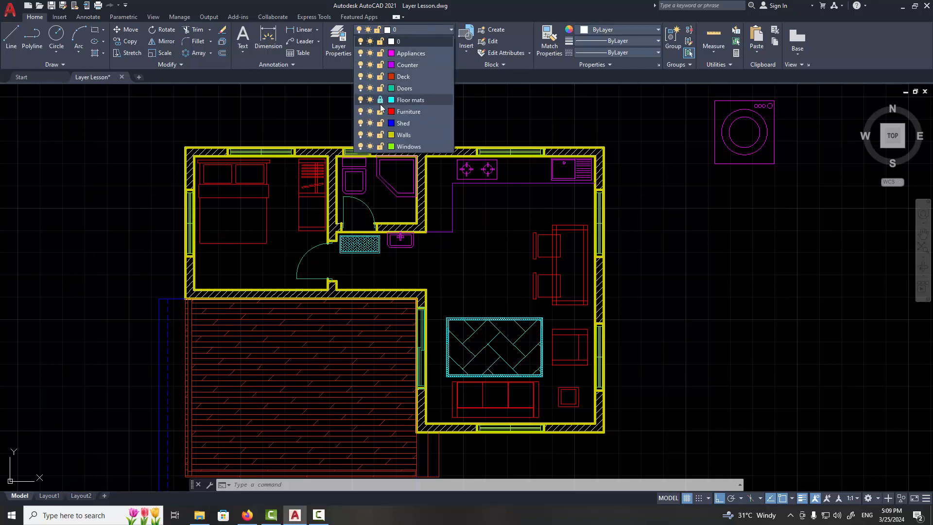
{"action": "left_click", "coordinate": [381, 102]}
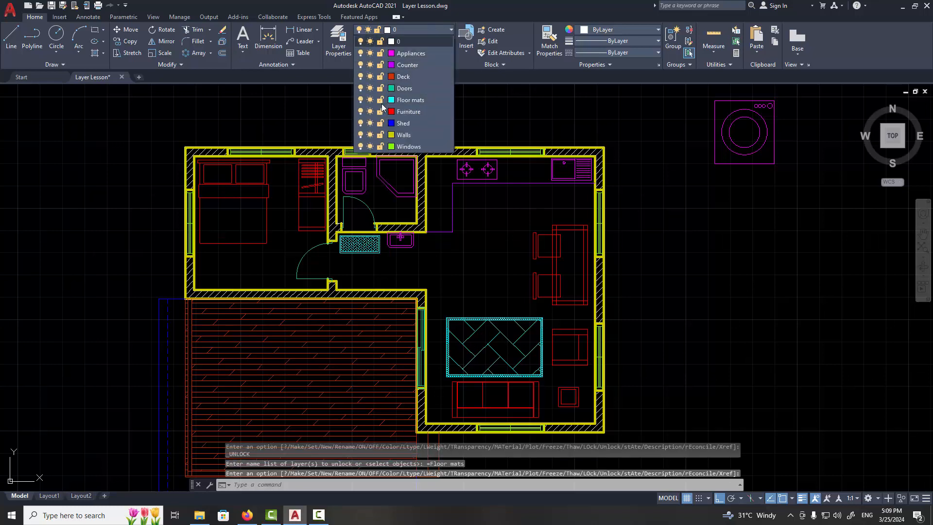
Try to move the sofa and the living room mat together to the left, and abandon the move.
{"action": "left_click", "coordinate": [549, 370]}
{"action": "left_click", "coordinate": [518, 394]}
{"action": "type", "text": "m"}
{"action": "key", "text": "Return"}
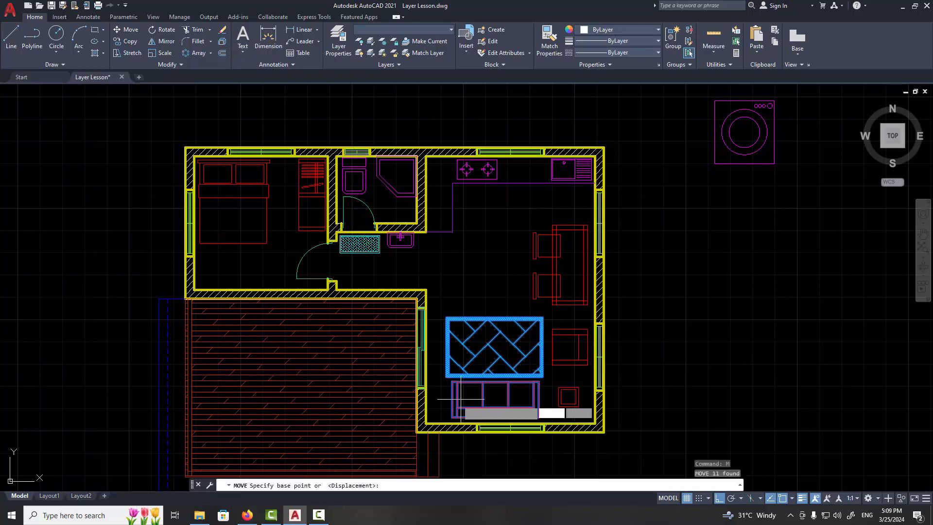
{"action": "scroll", "coordinate": [449, 399], "scroll_direction": "up", "scroll_amount": 3}
{"action": "left_click", "coordinate": [447, 399]}
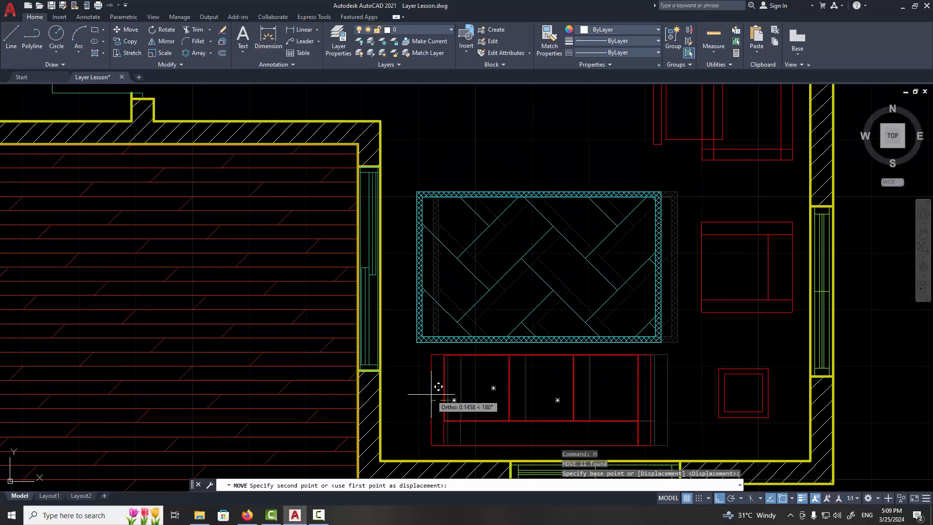
{"action": "key", "text": "Escape"}
{"action": "scroll", "coordinate": [491, 350], "scroll_direction": "down", "scroll_amount": 4}
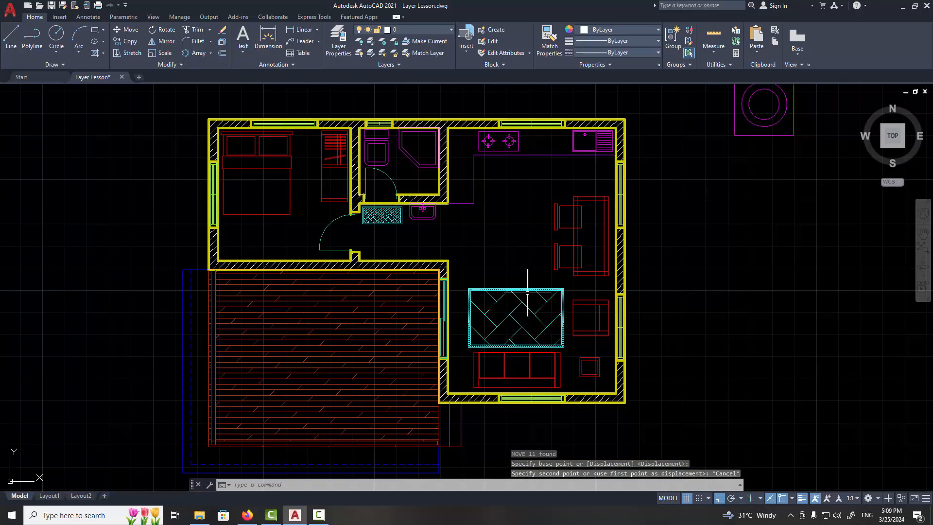
{"action": "scroll", "coordinate": [512, 254], "scroll_direction": "down", "scroll_amount": 2}
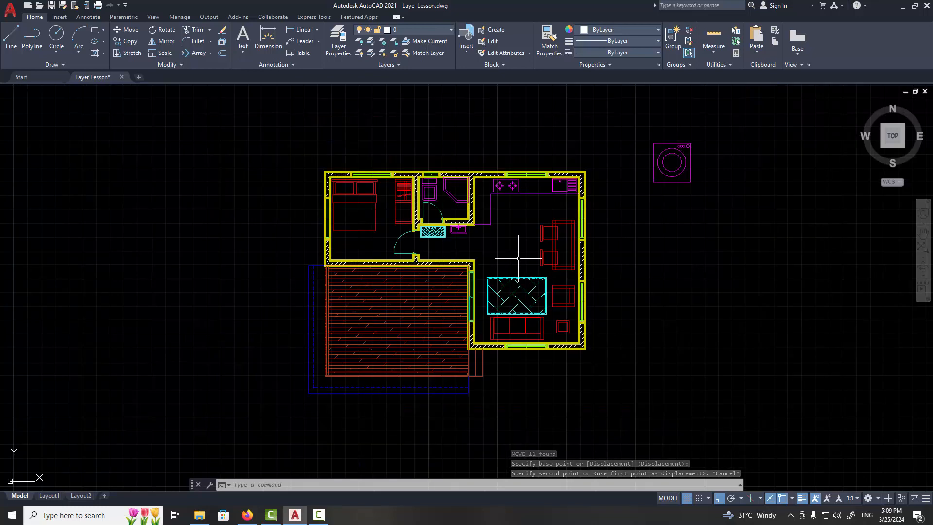
{"action": "middle_click_drag", "start_coordinate": [513, 253], "coordinate": [530, 232]}
{"action": "scroll", "coordinate": [518, 252], "scroll_direction": "up", "scroll_amount": 2}
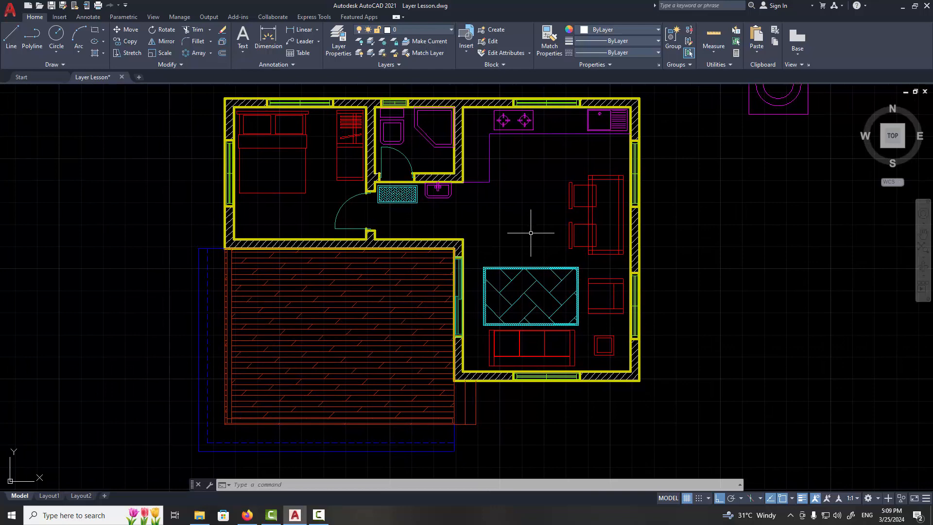
{"action": "scroll", "coordinate": [530, 232], "scroll_direction": "down", "scroll_amount": 2}
{"action": "middle_click_drag", "start_coordinate": [530, 231], "coordinate": [508, 250]}
Review the color, lineweight and linetype options for new objects and set the current object color to index color 8.
{"action": "left_click", "coordinate": [603, 29]}
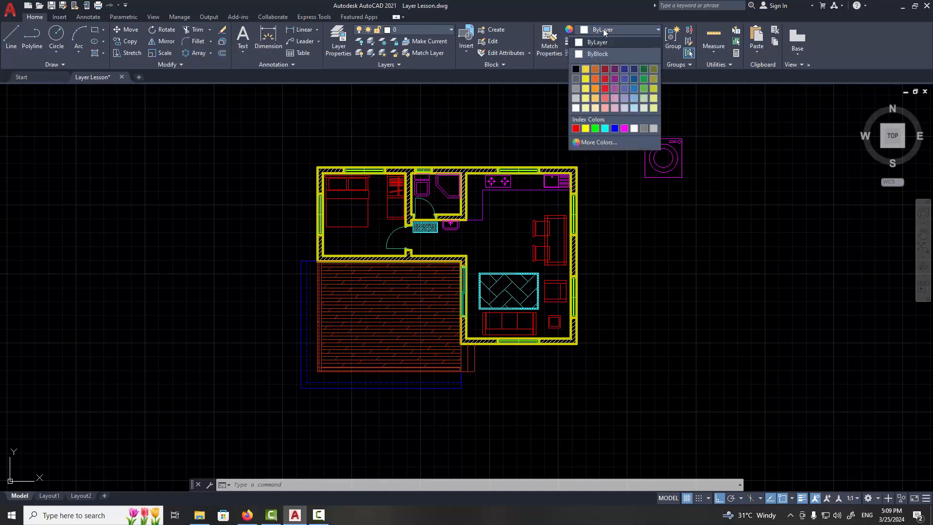
{"action": "left_click", "coordinate": [603, 32]}
{"action": "left_click", "coordinate": [602, 41]}
{"action": "left_click", "coordinate": [602, 40]}
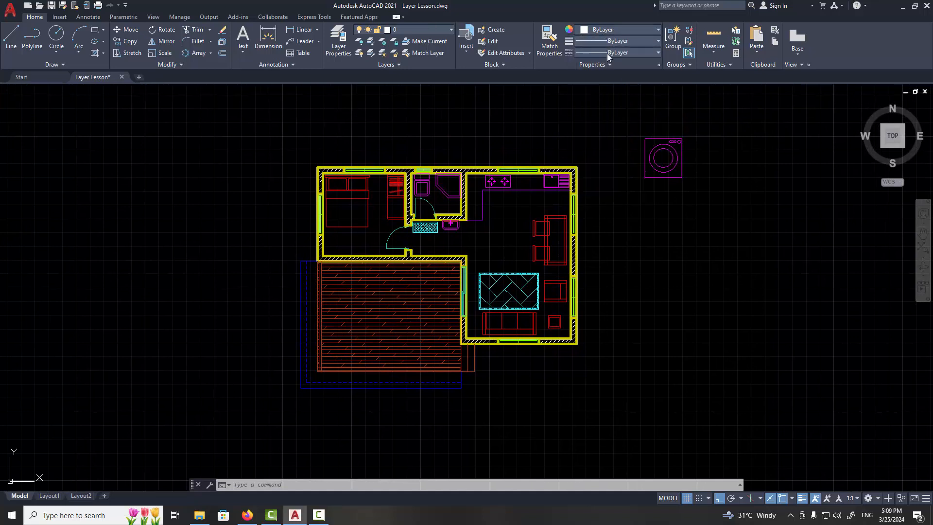
{"action": "left_click", "coordinate": [608, 52]}
{"action": "left_click", "coordinate": [607, 54]}
{"action": "left_click", "coordinate": [613, 32]}
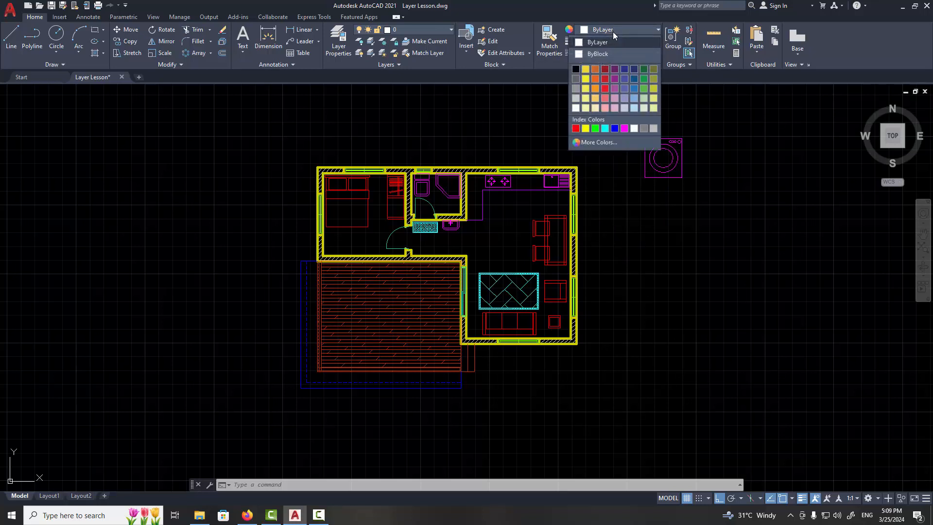
{"action": "left_click", "coordinate": [645, 129]}
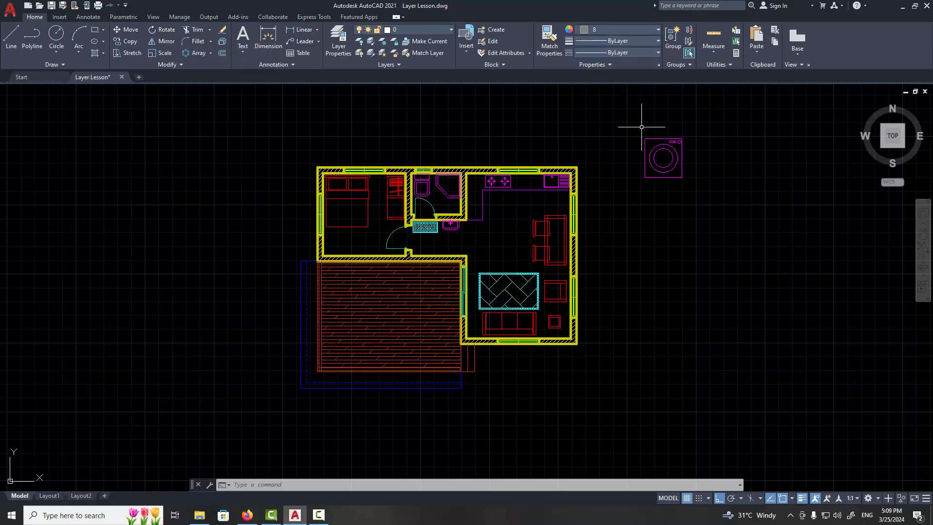
Make Floor mats the current layer.
{"action": "left_click", "coordinate": [413, 31]}
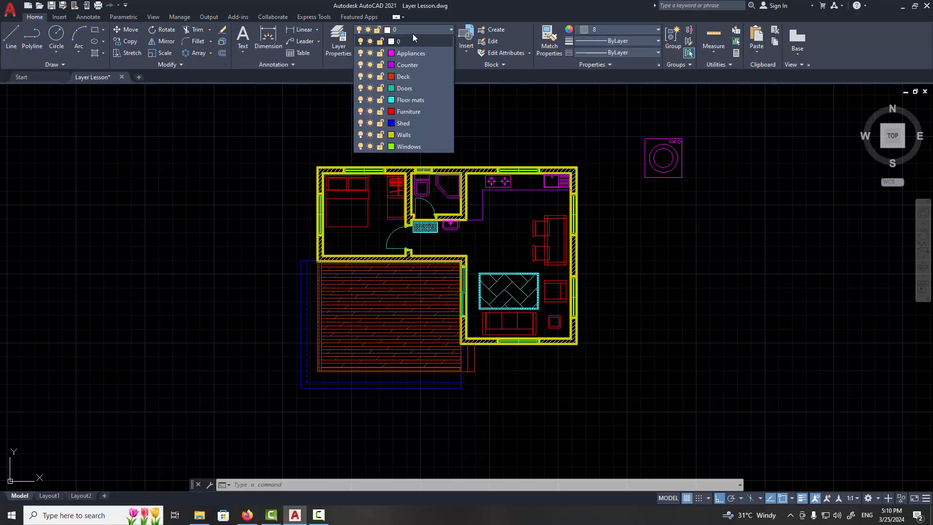
{"action": "left_click", "coordinate": [397, 100]}
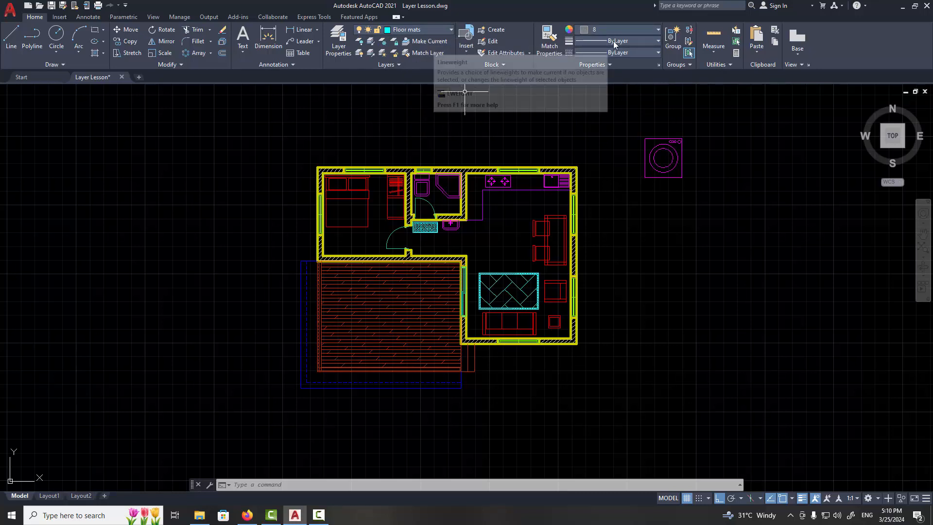
Set the current object color to ByLayer so new objects take the color of the Floor mats layer.
{"action": "left_click", "coordinate": [416, 29]}
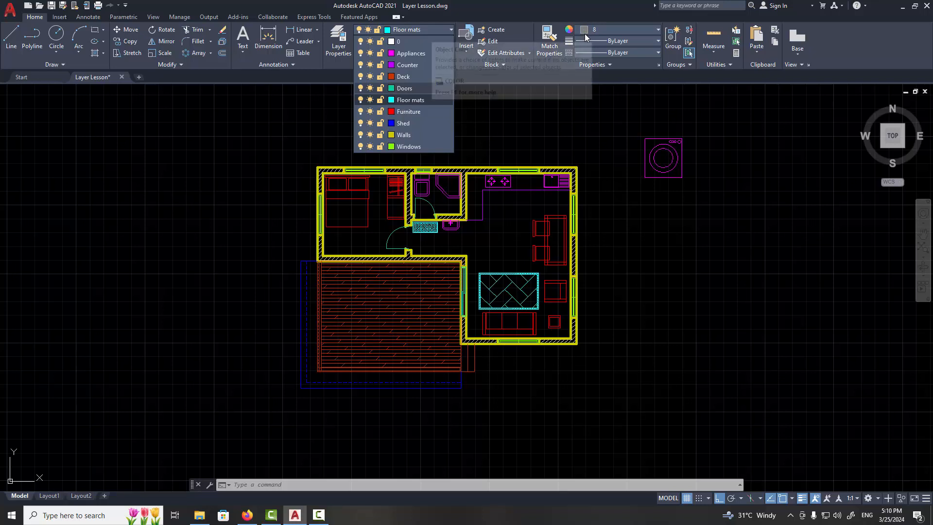
{"action": "left_click", "coordinate": [631, 29]}
{"action": "left_click", "coordinate": [632, 29]}
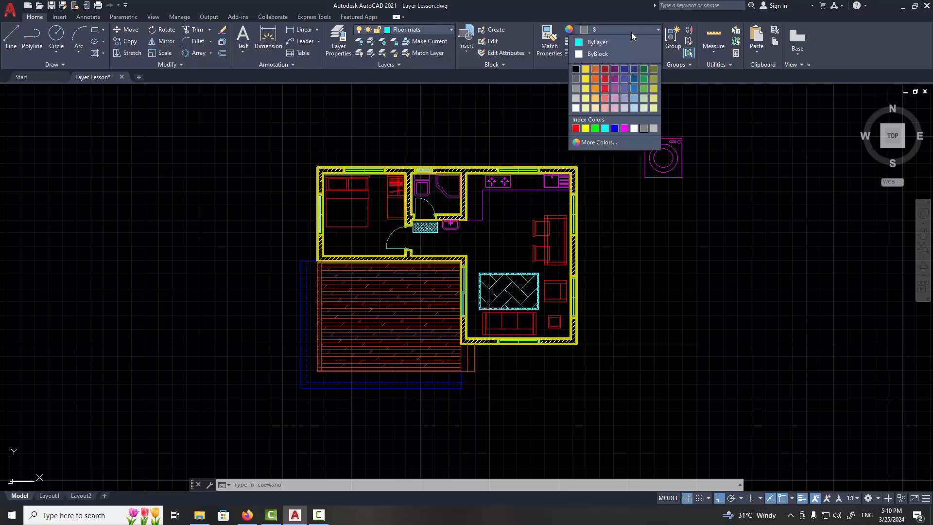
{"action": "left_click", "coordinate": [616, 43]}
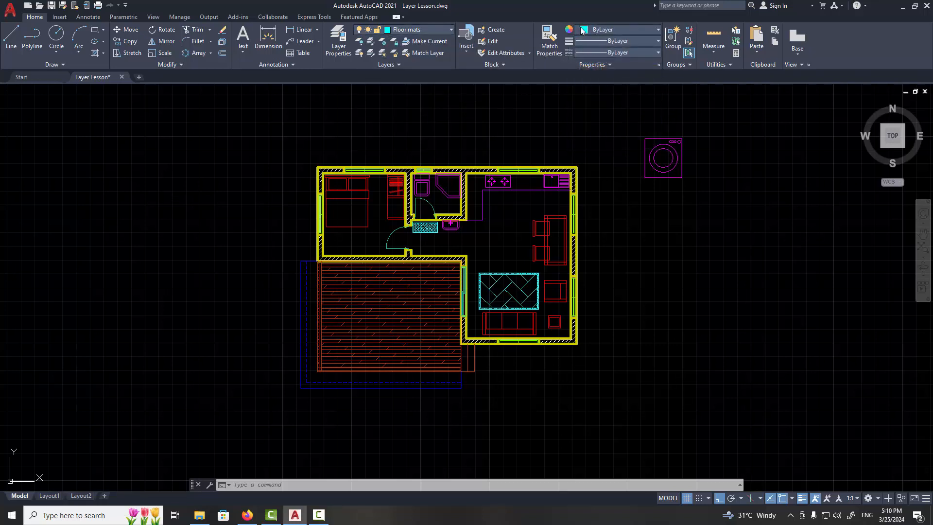